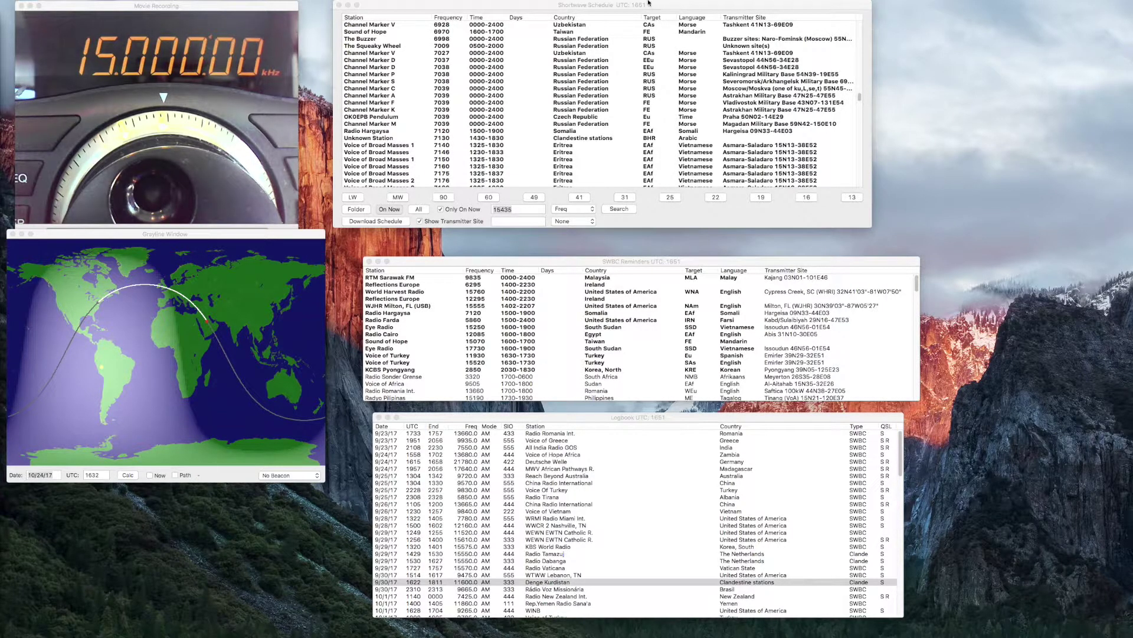
- Jump the shortwave schedule from the 22-metre band down to the 5616–5717 kHz listings, then show search-type choices
drag(647, 2, 651, 10)
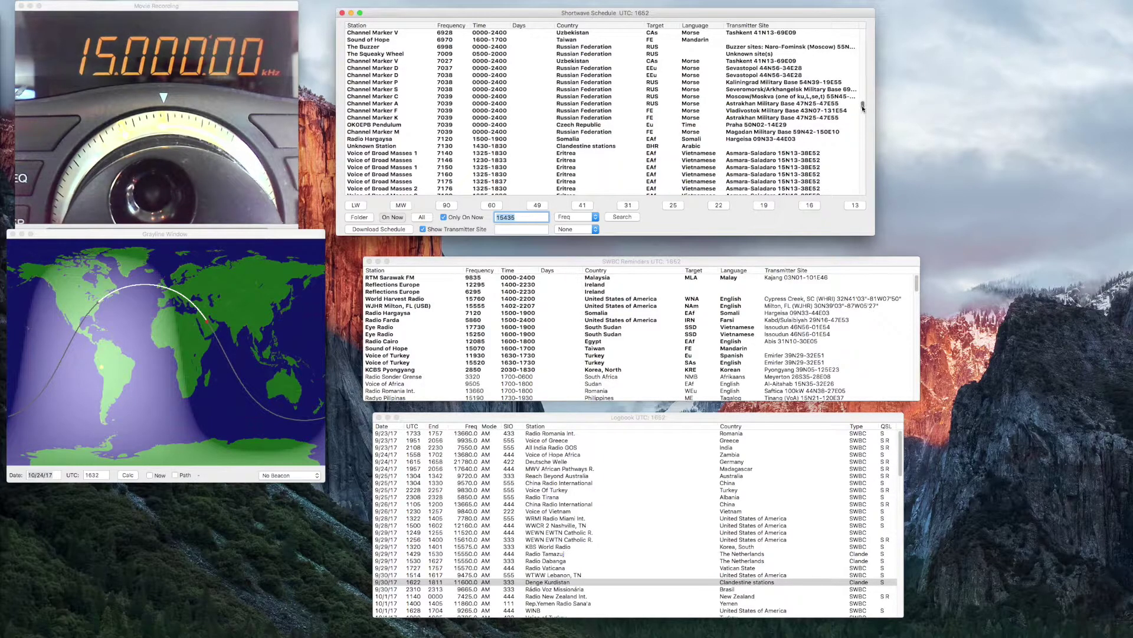
drag(862, 106, 863, 115)
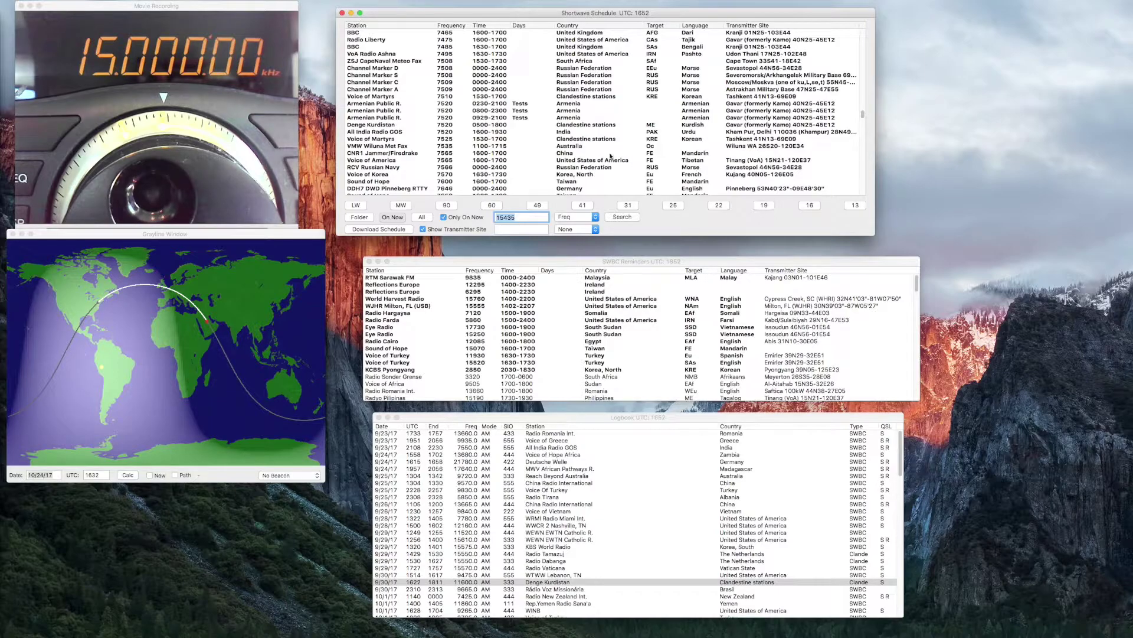
click(719, 207)
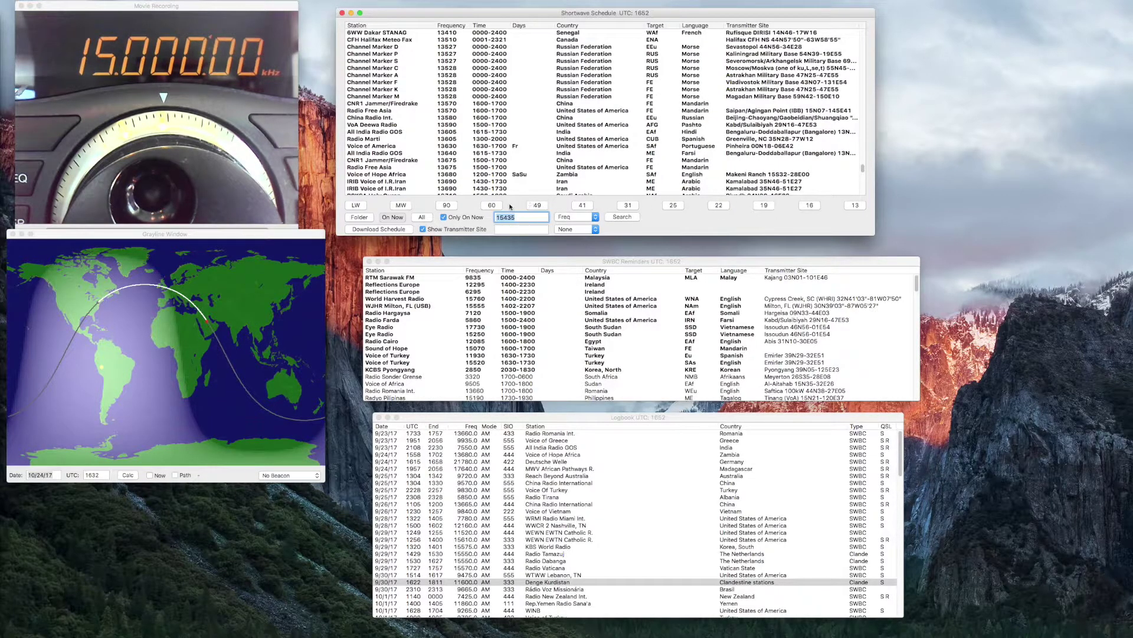
click(539, 205)
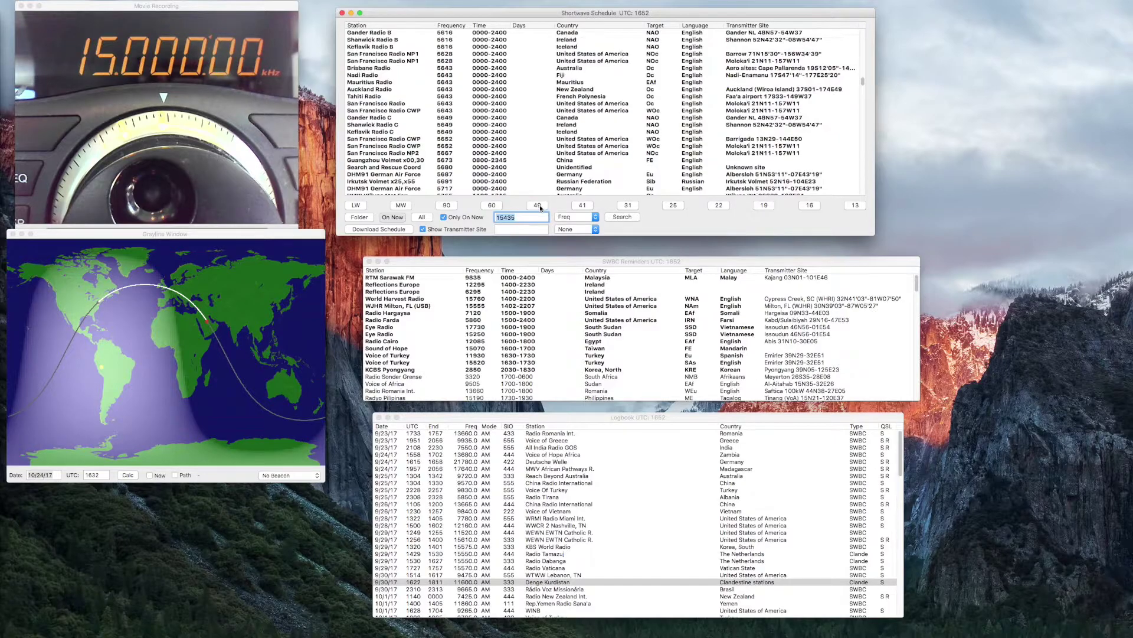
click(568, 220)
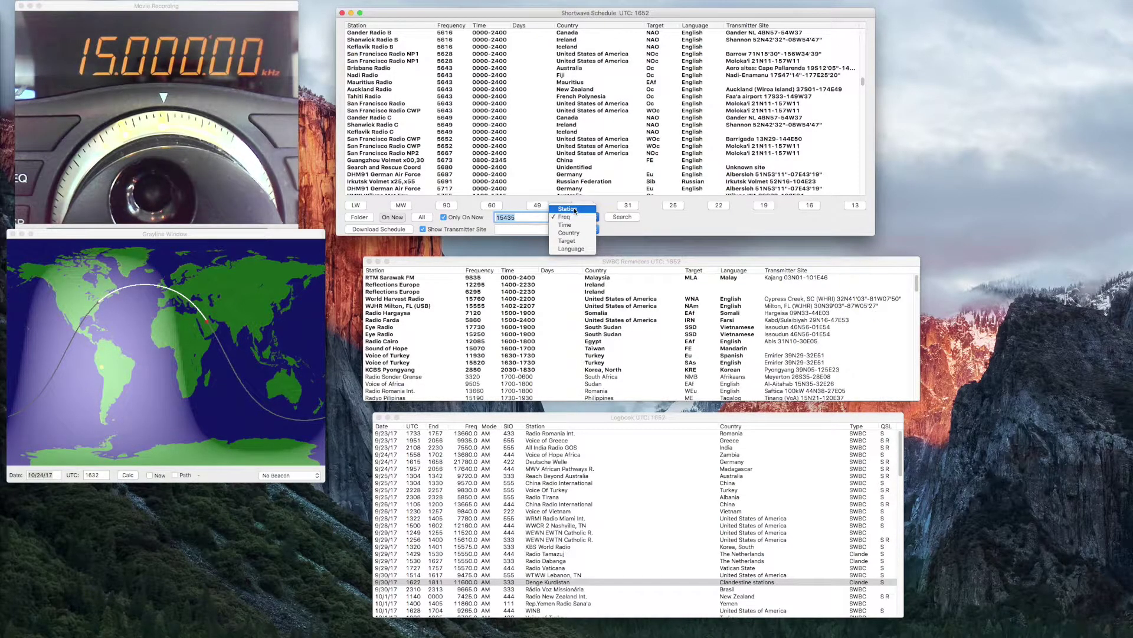
- Search by Country for 'cuba' with Only On Now unchecked to list all Cuban broadcasts, then recheck it
click(569, 232)
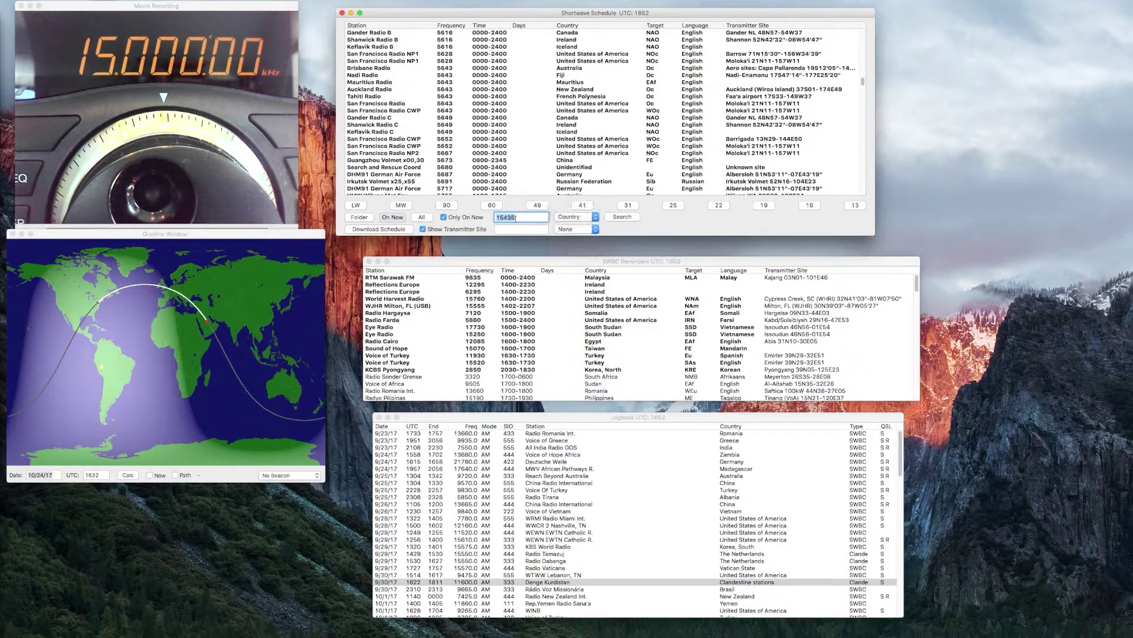
text(cuba)
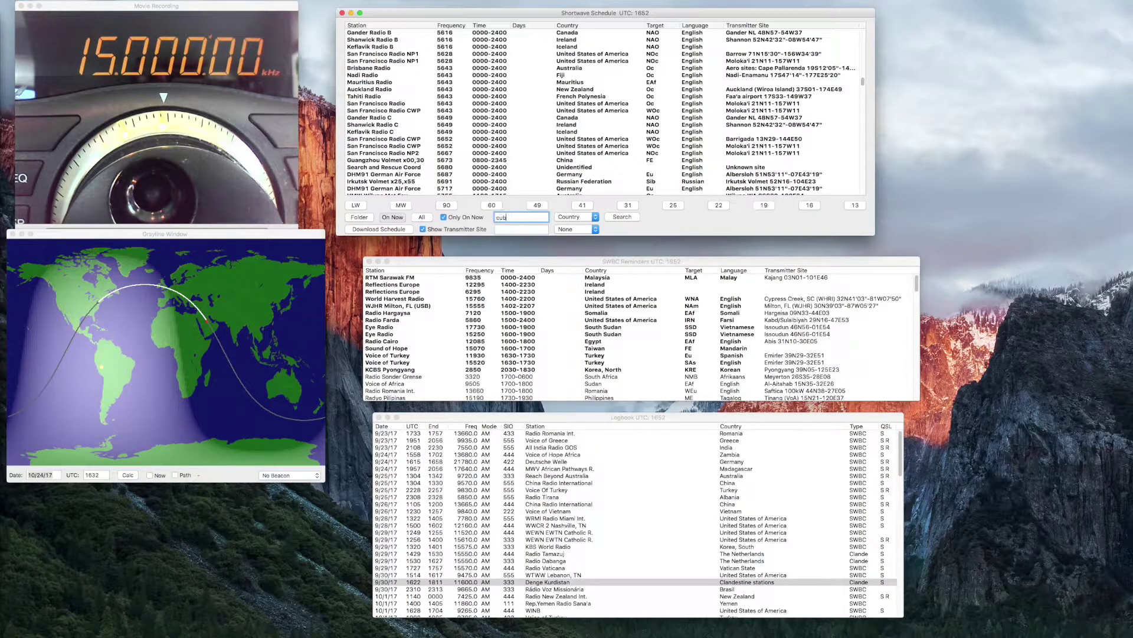
click(611, 217)
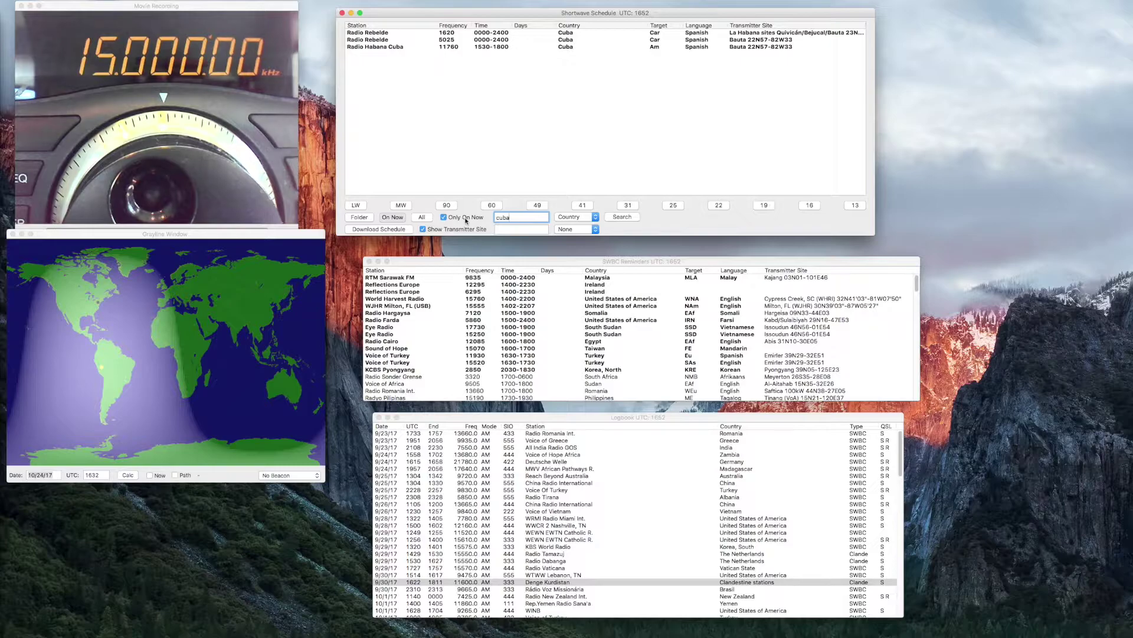
click(466, 218)
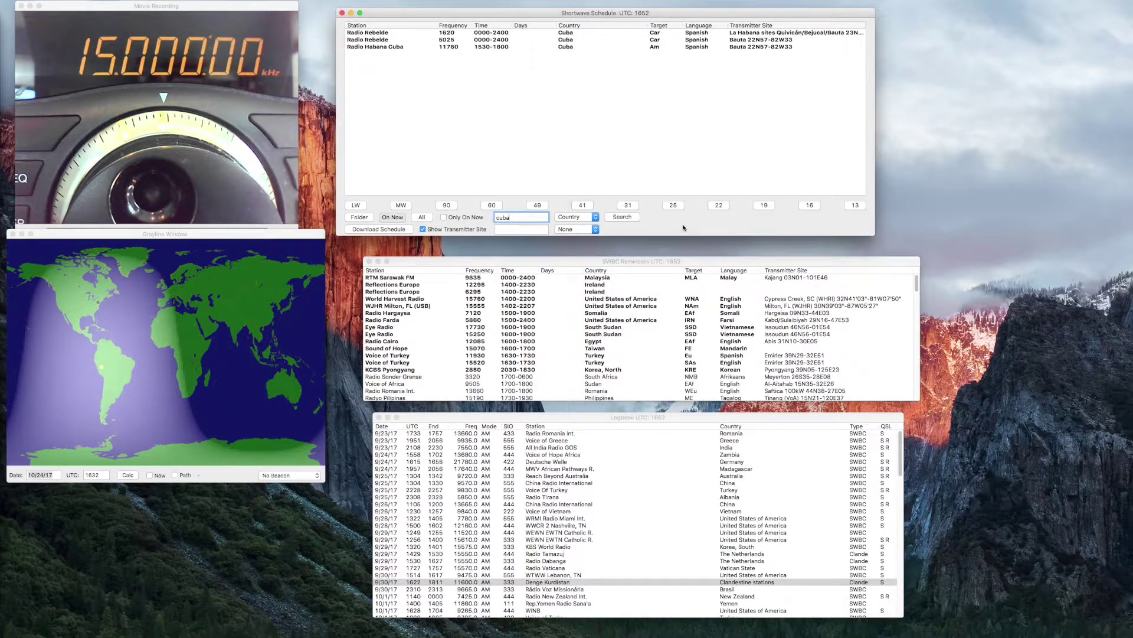
click(629, 217)
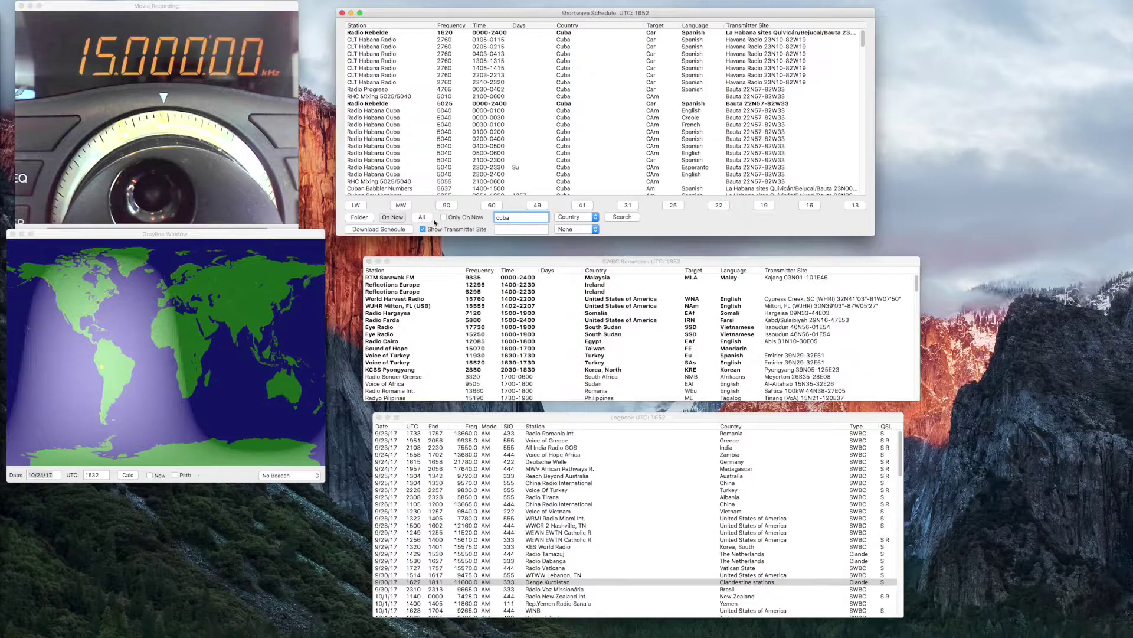
click(468, 220)
- Re-run the Cuba search for broadcasts on now and set the grayline map to the current time
click(622, 217)
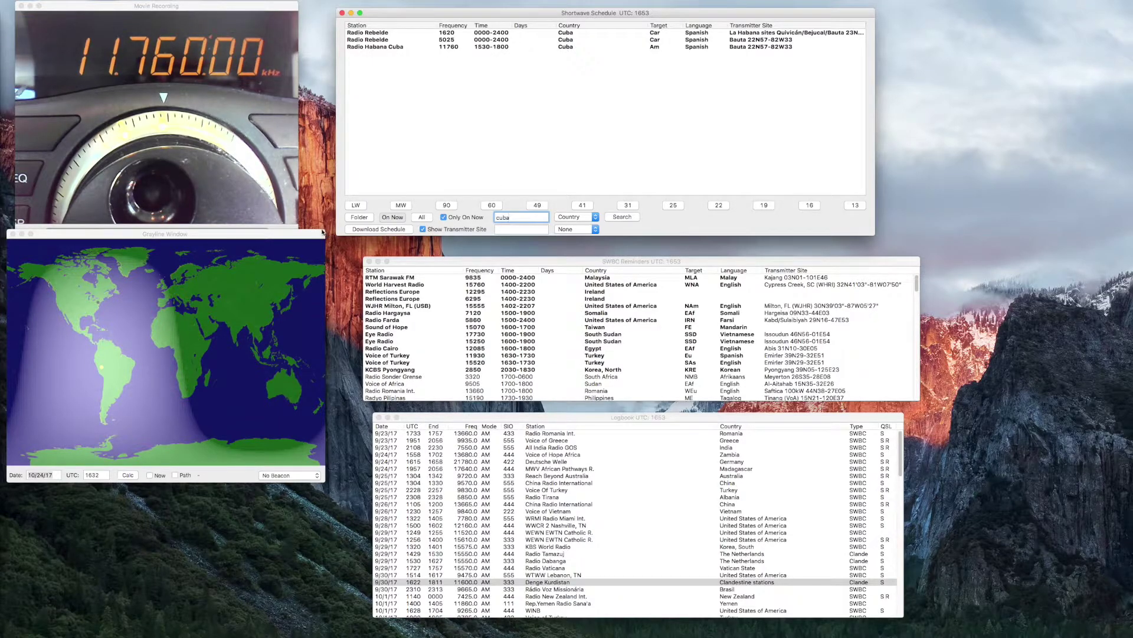
click(150, 475)
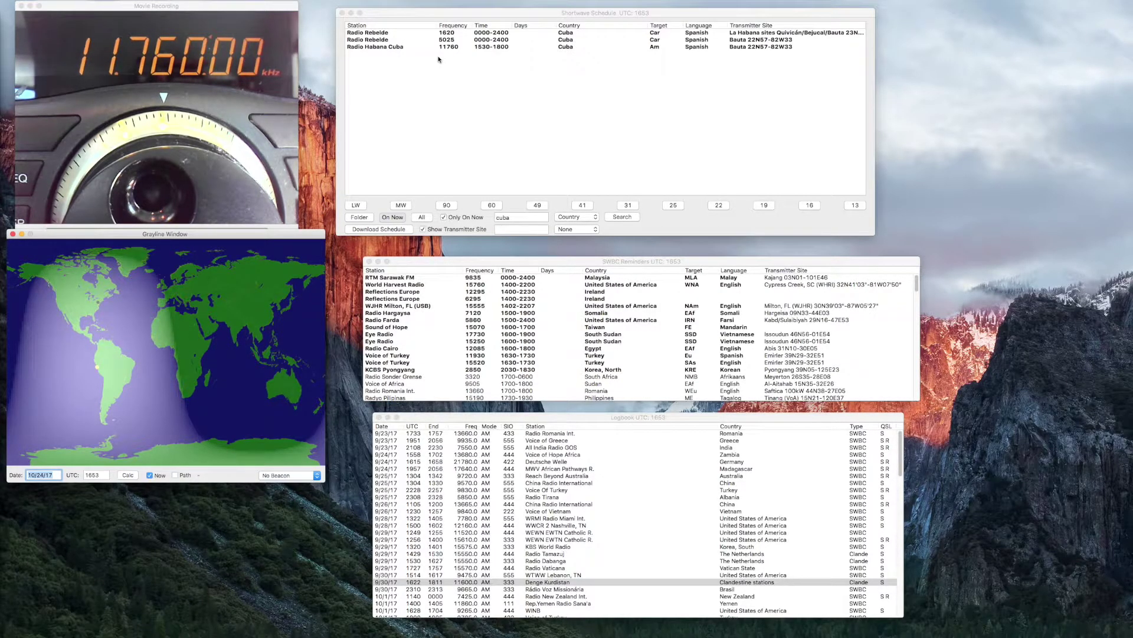
click(411, 26)
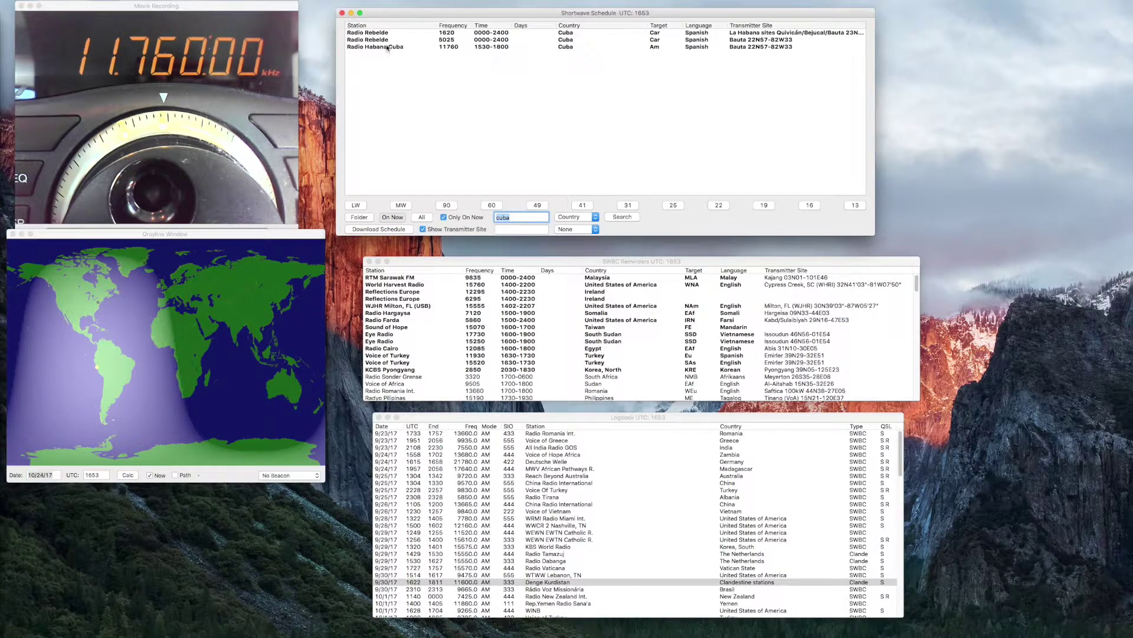
- Plot the grayline path to Radio Habana Cuba's 11760 kHz transmitter, 1923 km away at bearing 198°
click(389, 47)
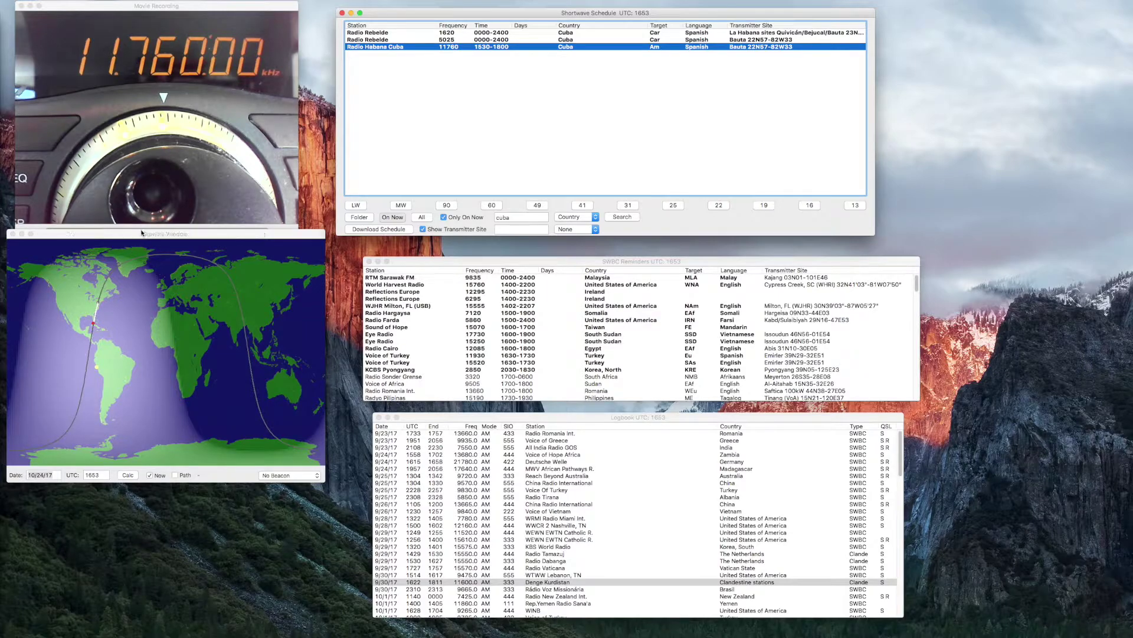
click(136, 248)
click(451, 47)
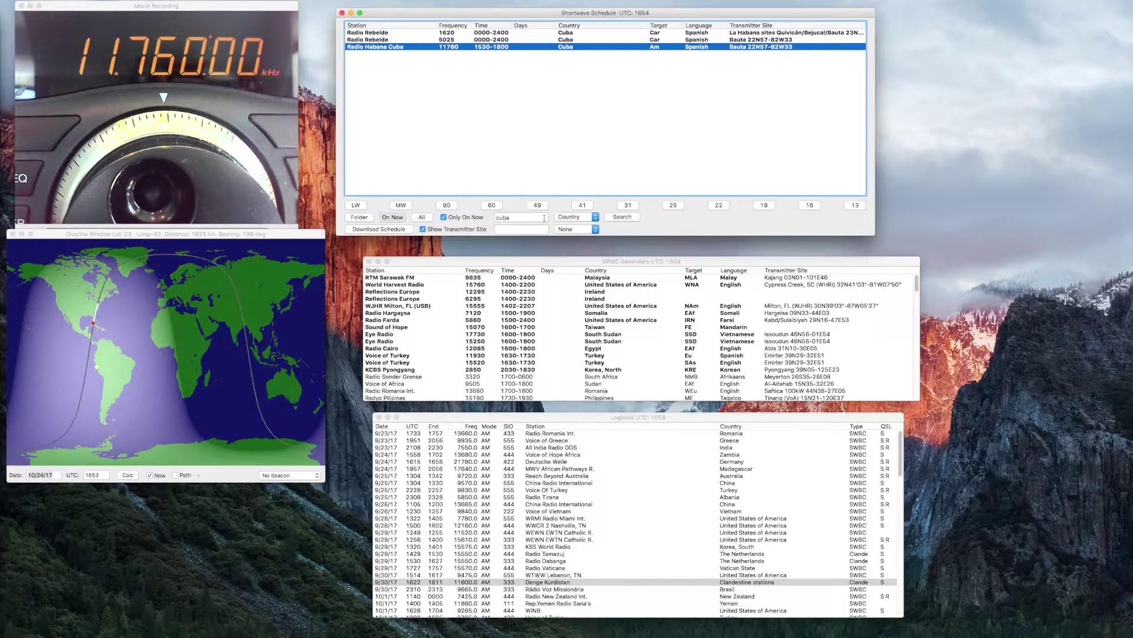
- Replace 'cuba' with 'turkey' in the search field and list Turkey's broadcasts
drag(544, 218, 485, 215)
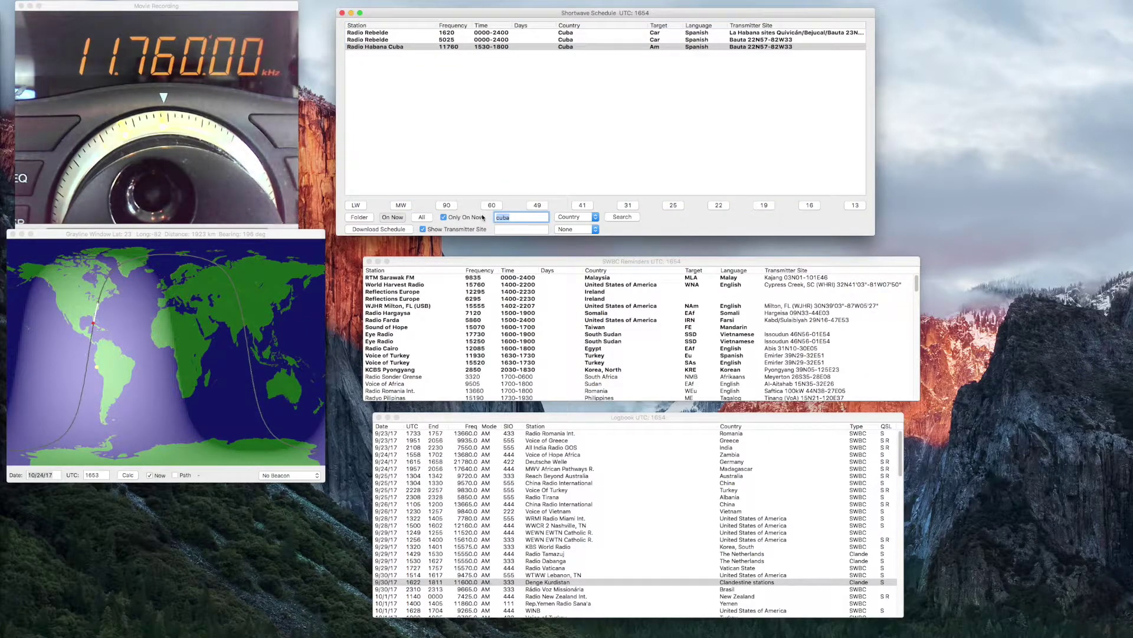
text(turkey)
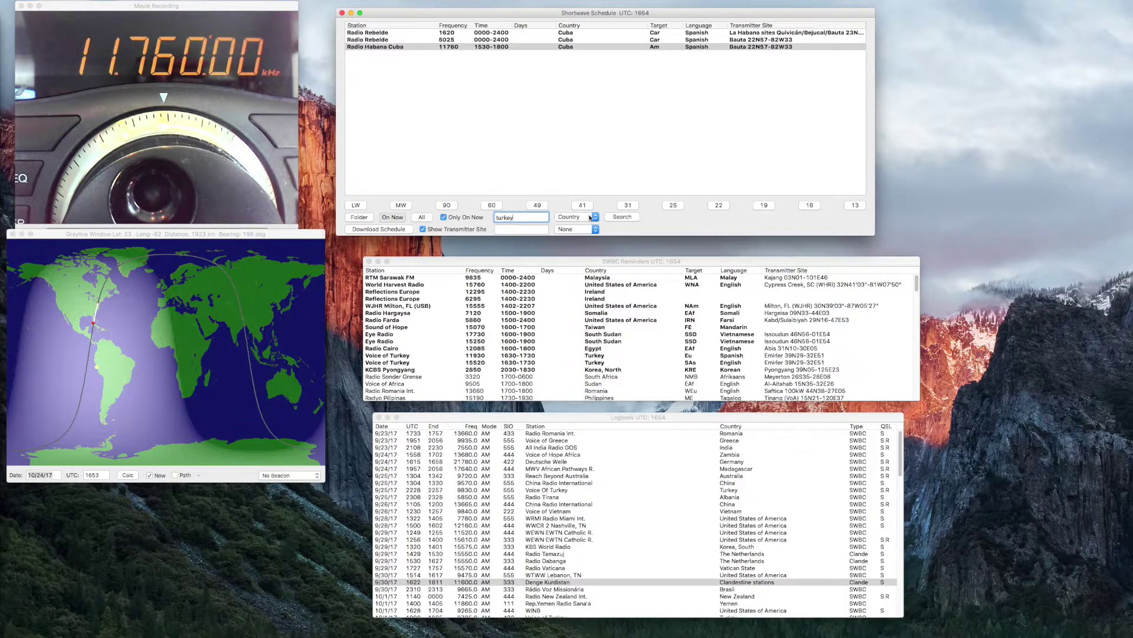
click(622, 217)
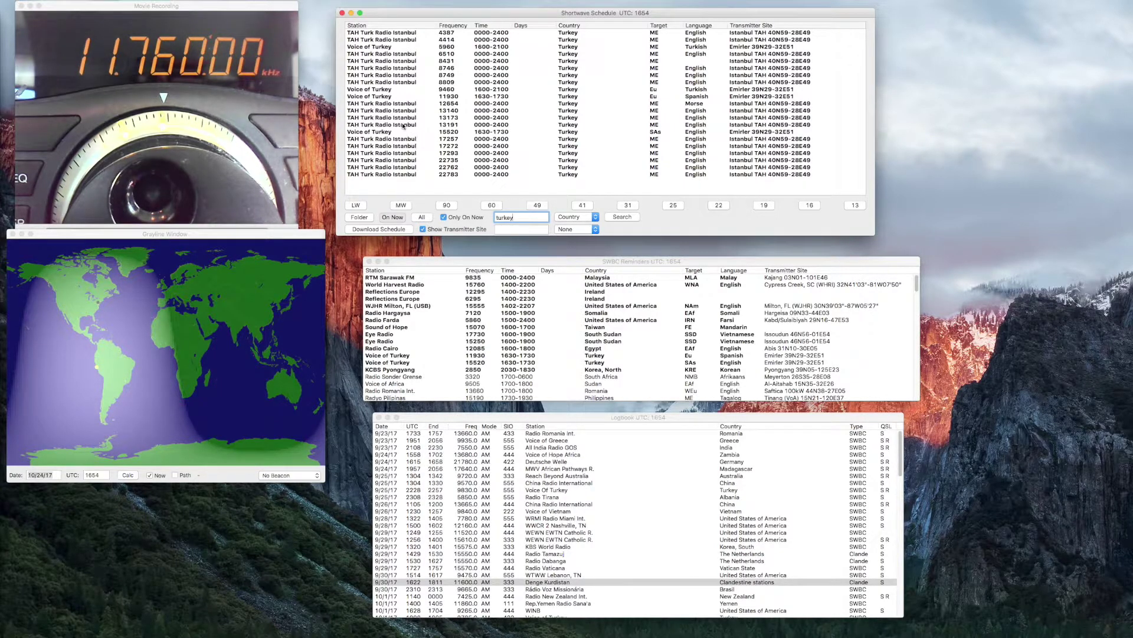
click(385, 89)
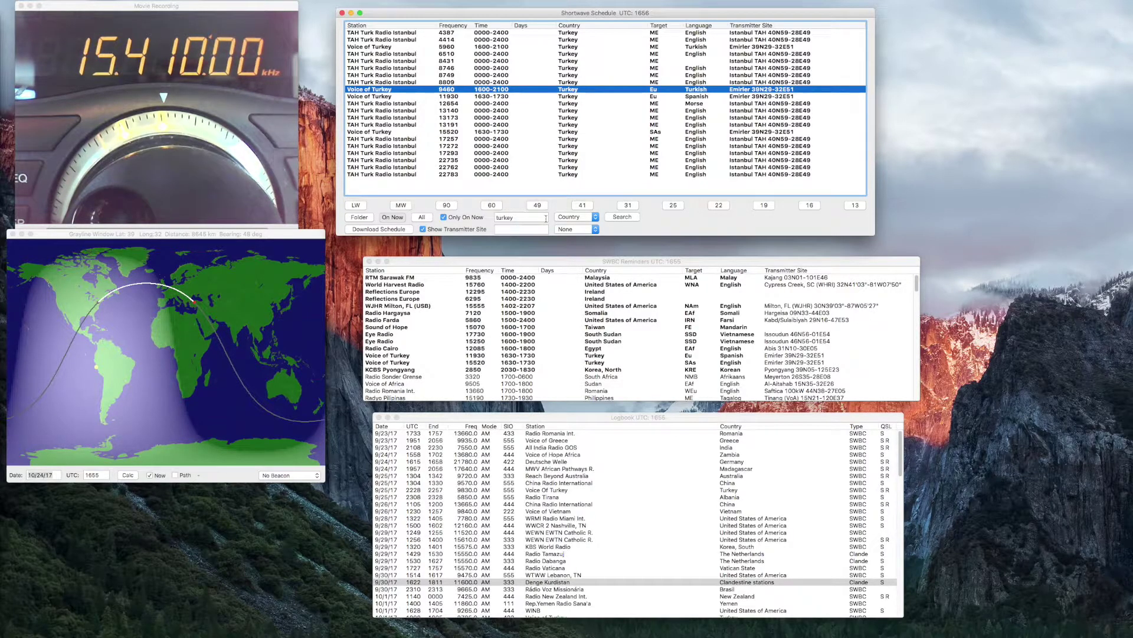
- Bring up the search-type choices beside the search field
click(576, 217)
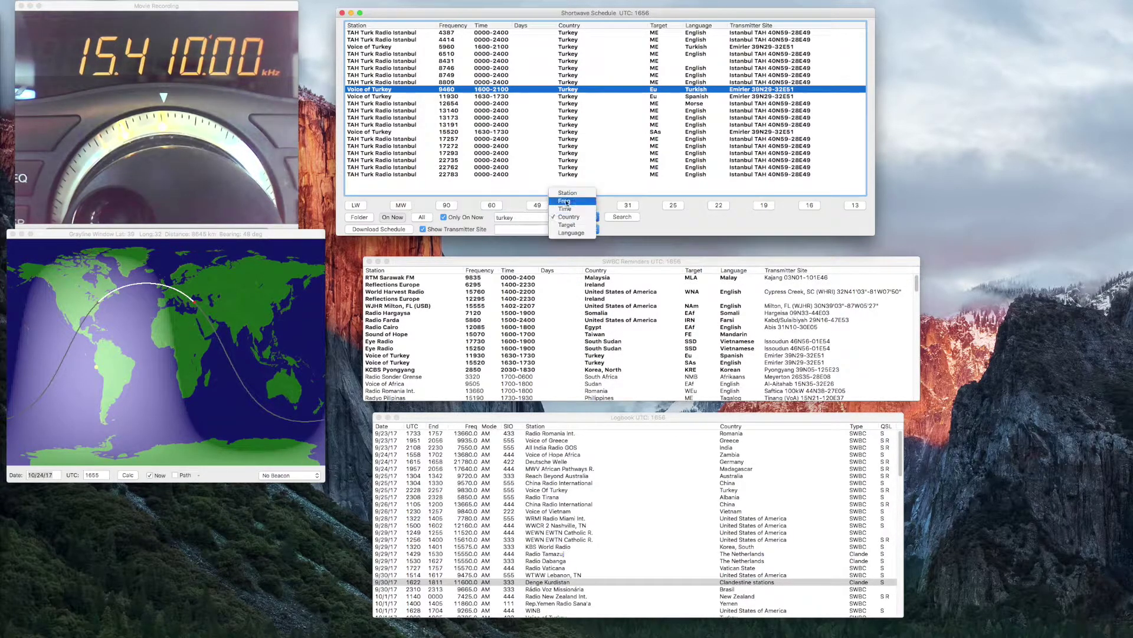
- Search by frequency for 15410 kHz and select the VoA Deewa Radio Pashto broadcast
click(570, 202)
text(15410)
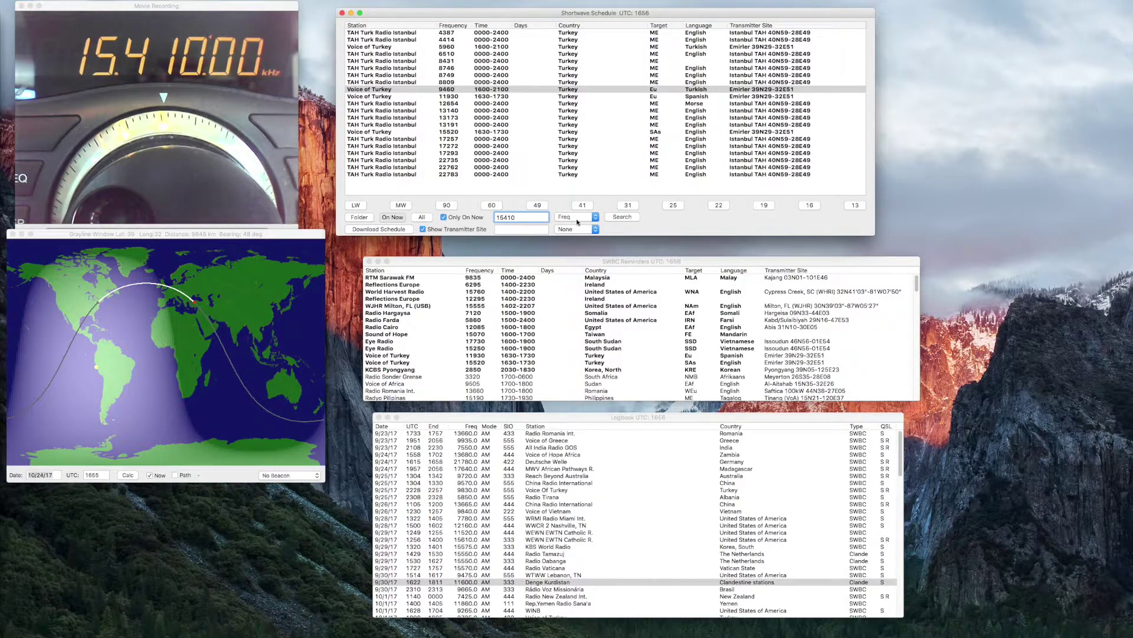
click(623, 218)
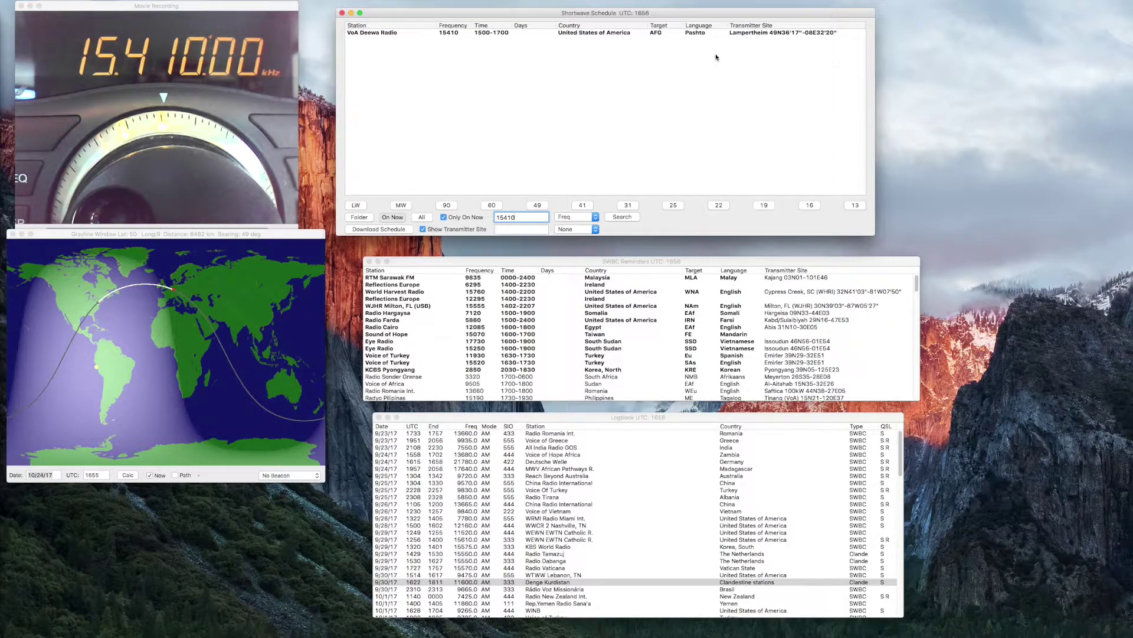
click(737, 35)
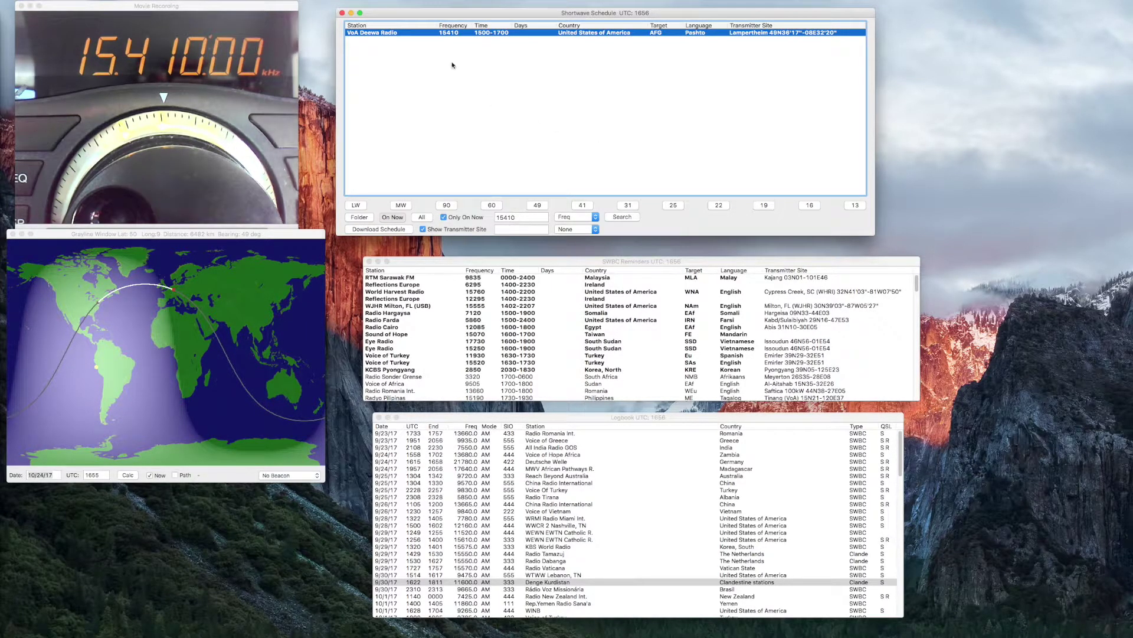
right_click(390, 34)
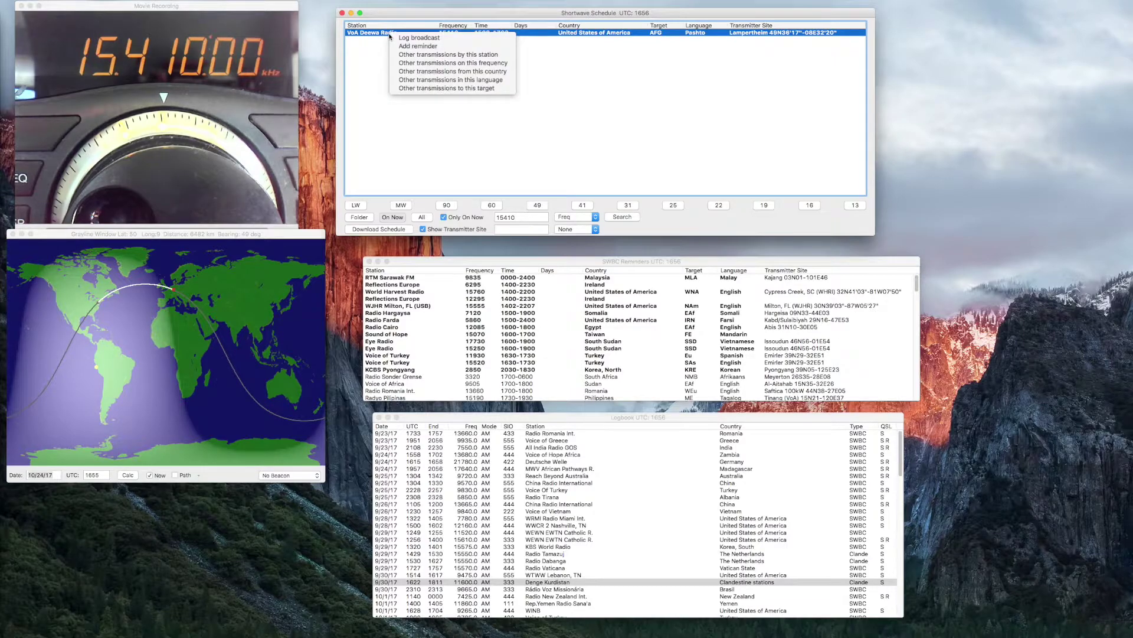
- List VoA Deewa Radio's other broadcasts, browse entries like 13590 kHz in an enlarged list, then close it
click(440, 55)
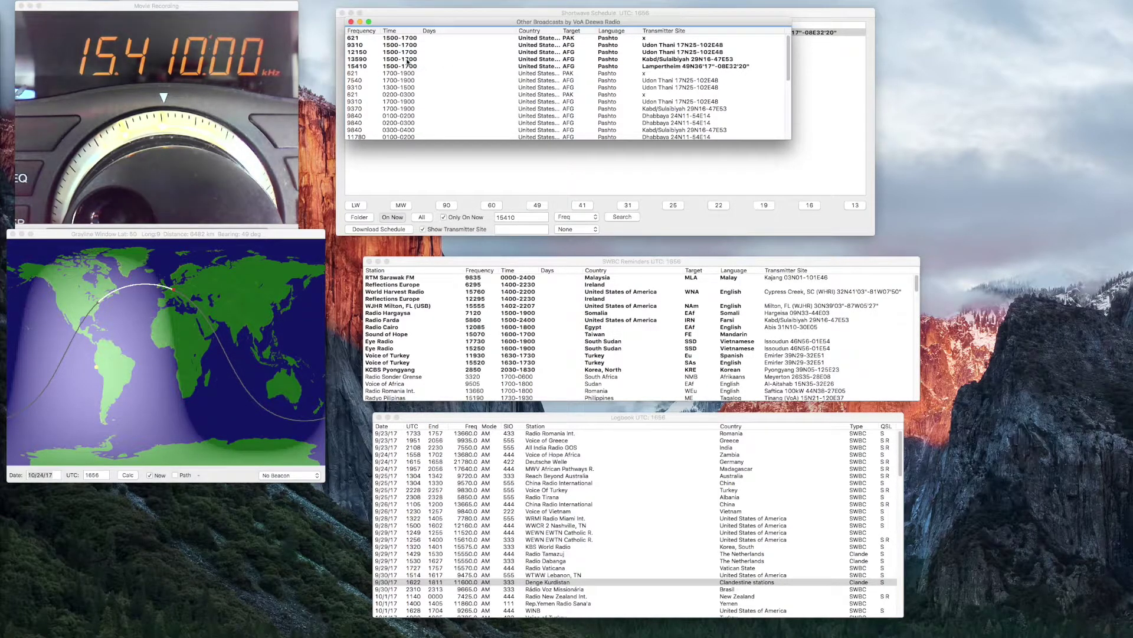
click(407, 60)
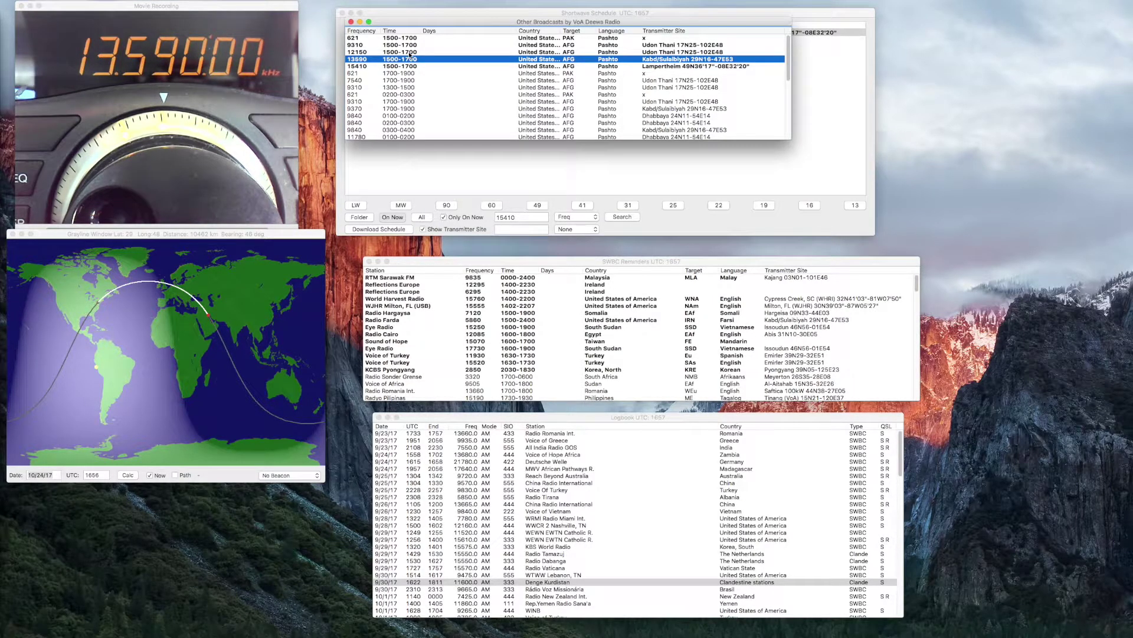
click(411, 52)
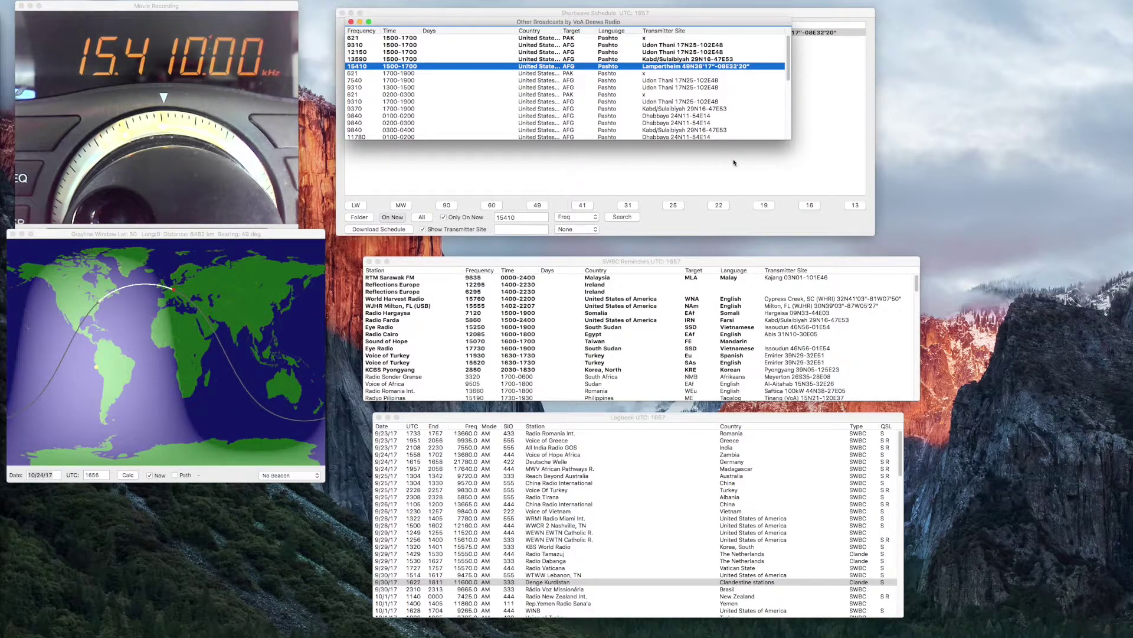
drag(784, 140, 785, 214)
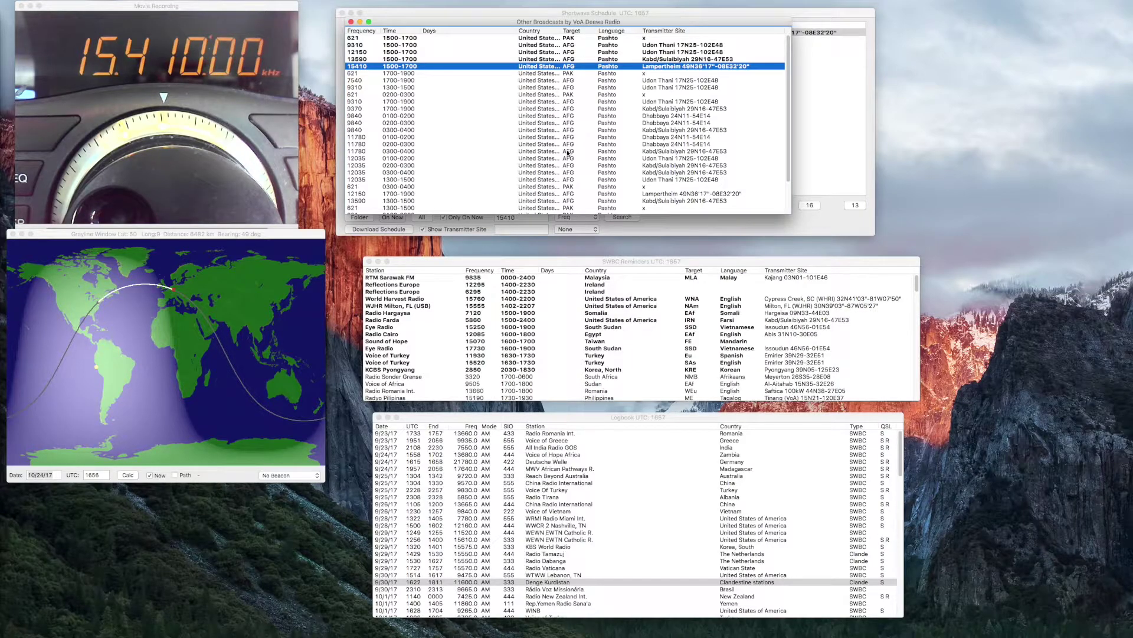
click(350, 22)
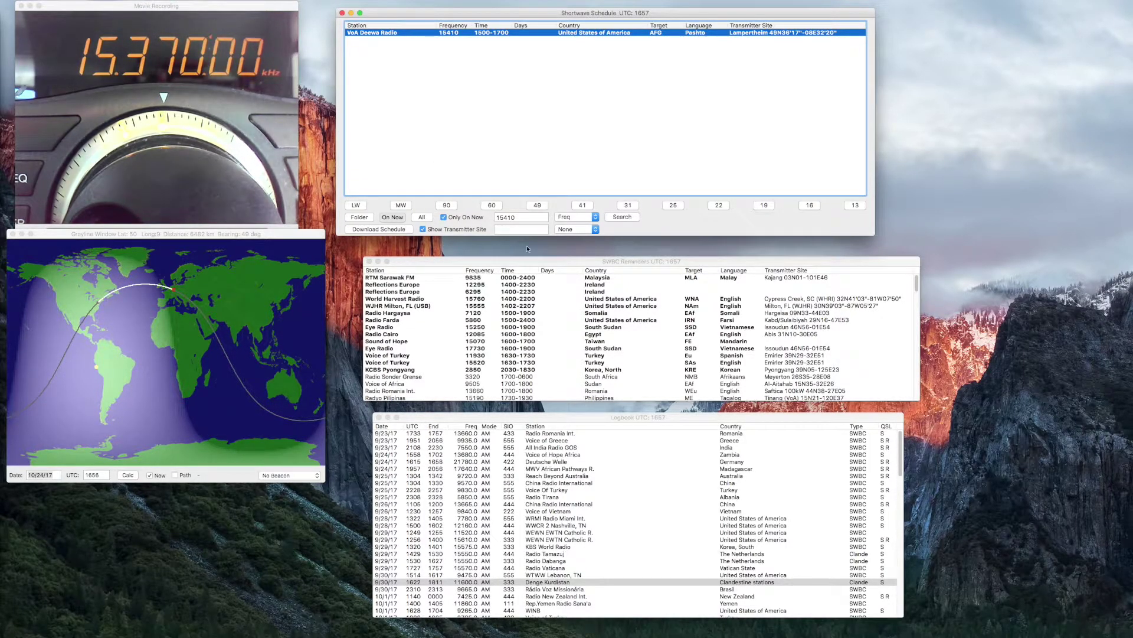
- Search the schedule for 15370 kHz
key(Tab)
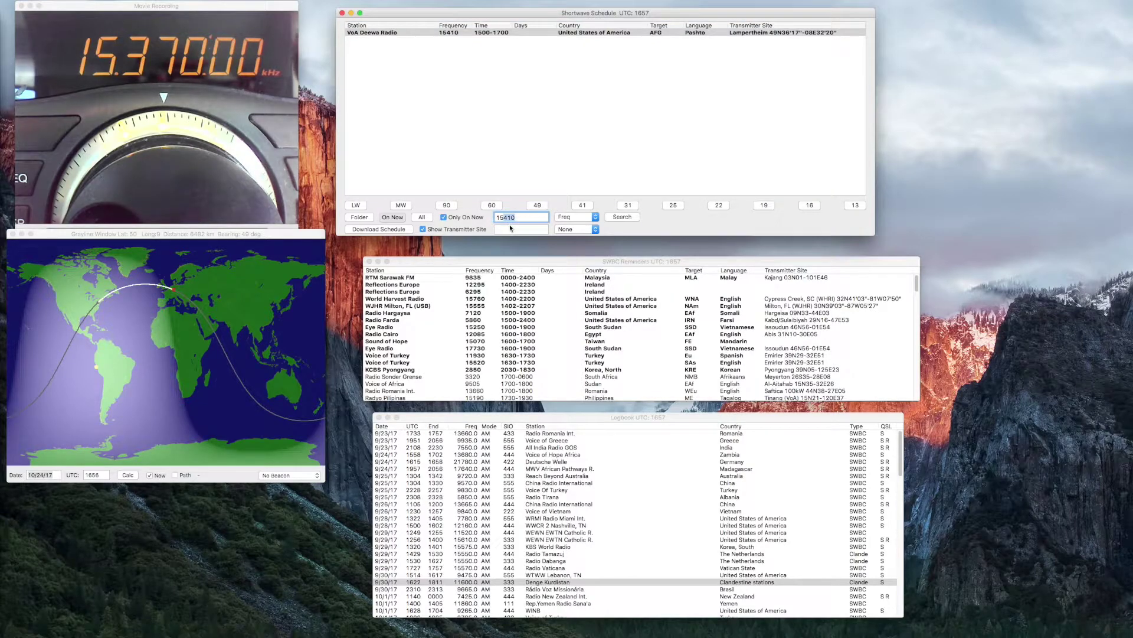
text(1537)
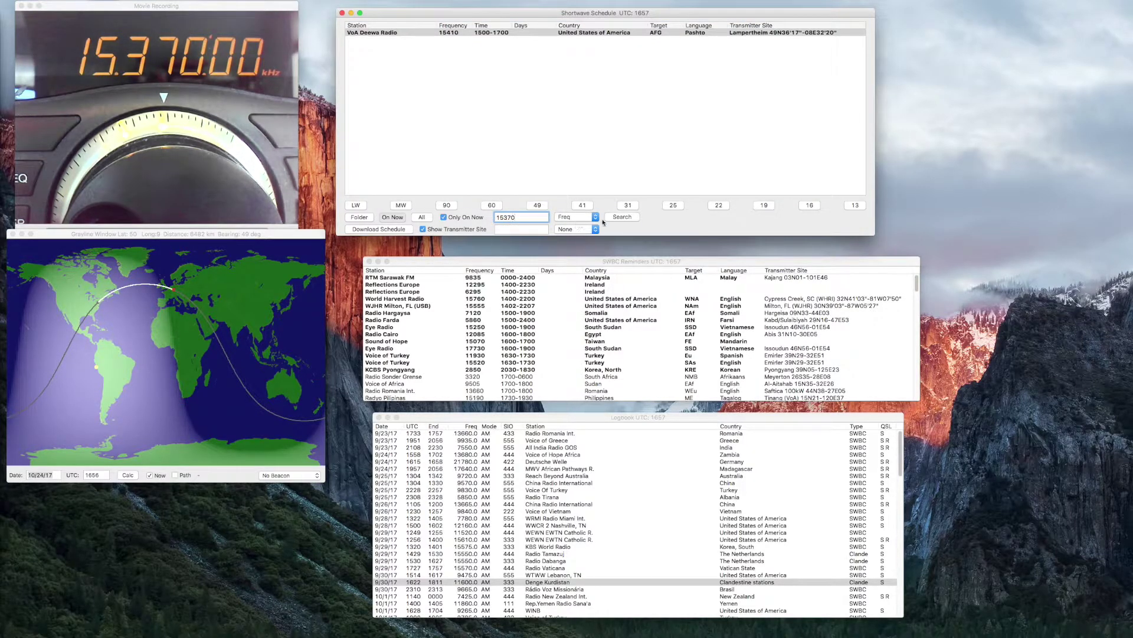
click(622, 217)
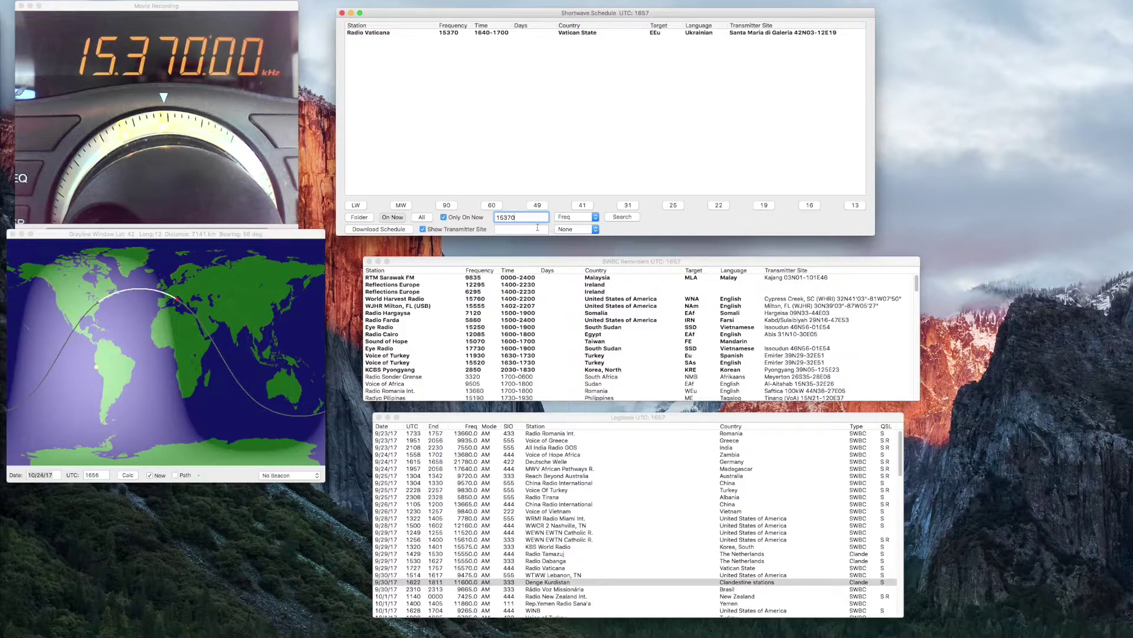
- List Radio Vaticana's other broadcasts, pick the 15370 kHz Ukrainian one, then close the list
right_click(368, 34)
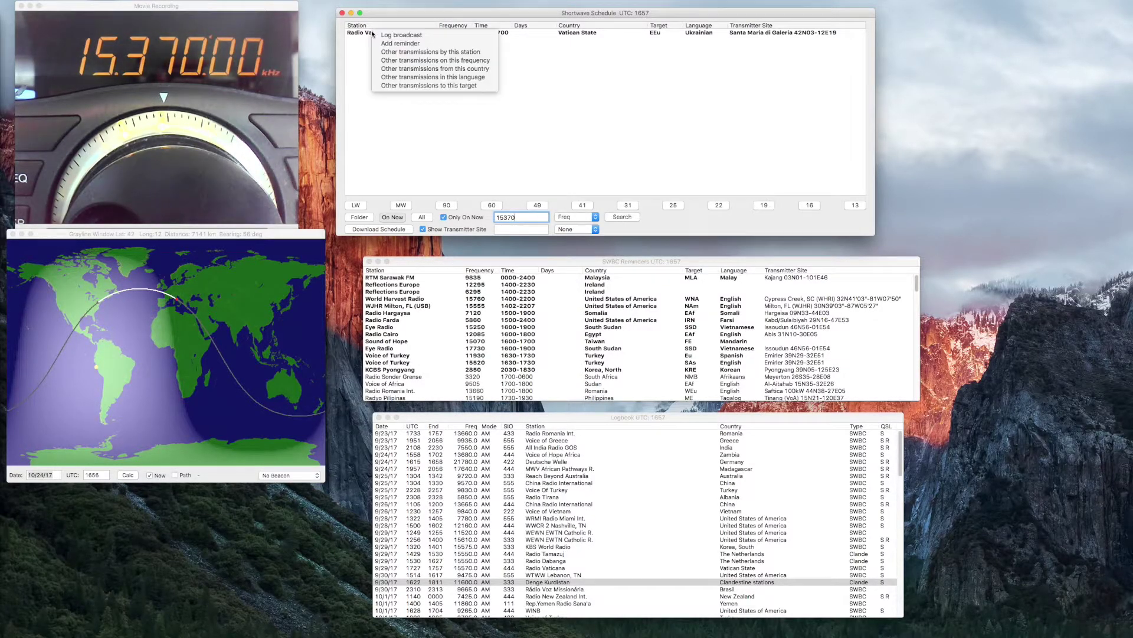
click(397, 53)
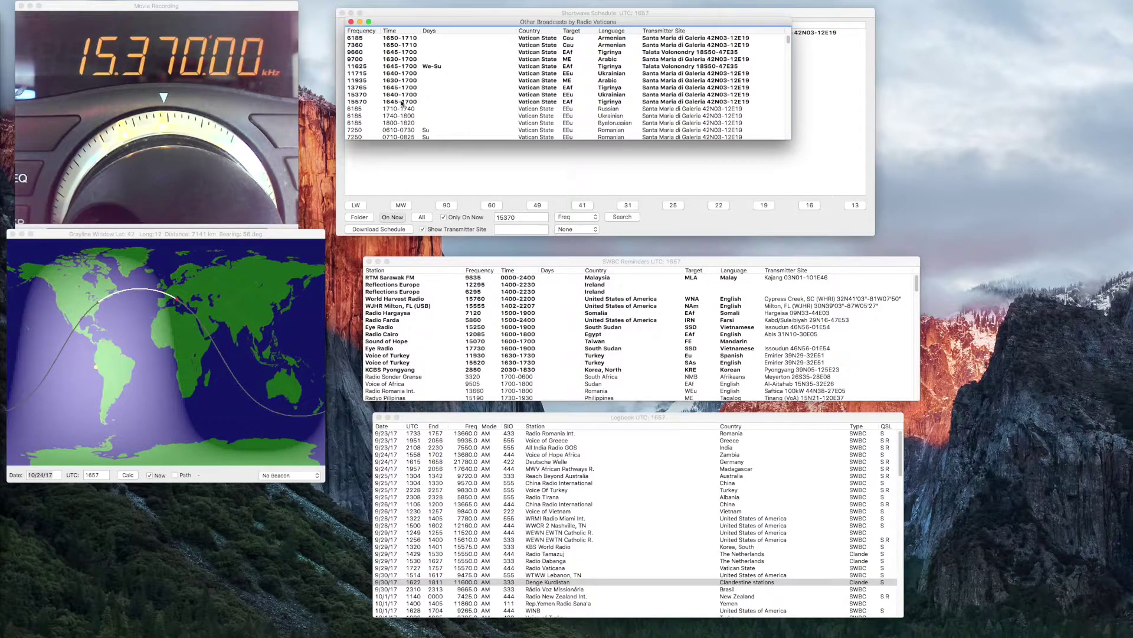
click(622, 96)
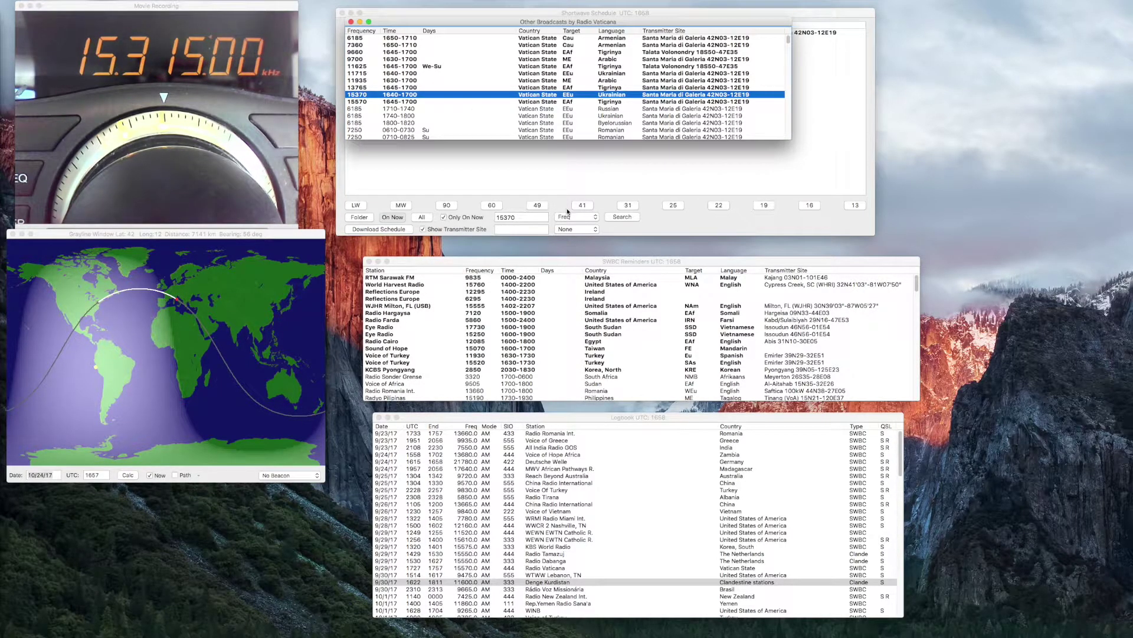
click(534, 216)
- Change the search frequency to 15315 kHz and find the Deutsche Welle broadcast
click(508, 217)
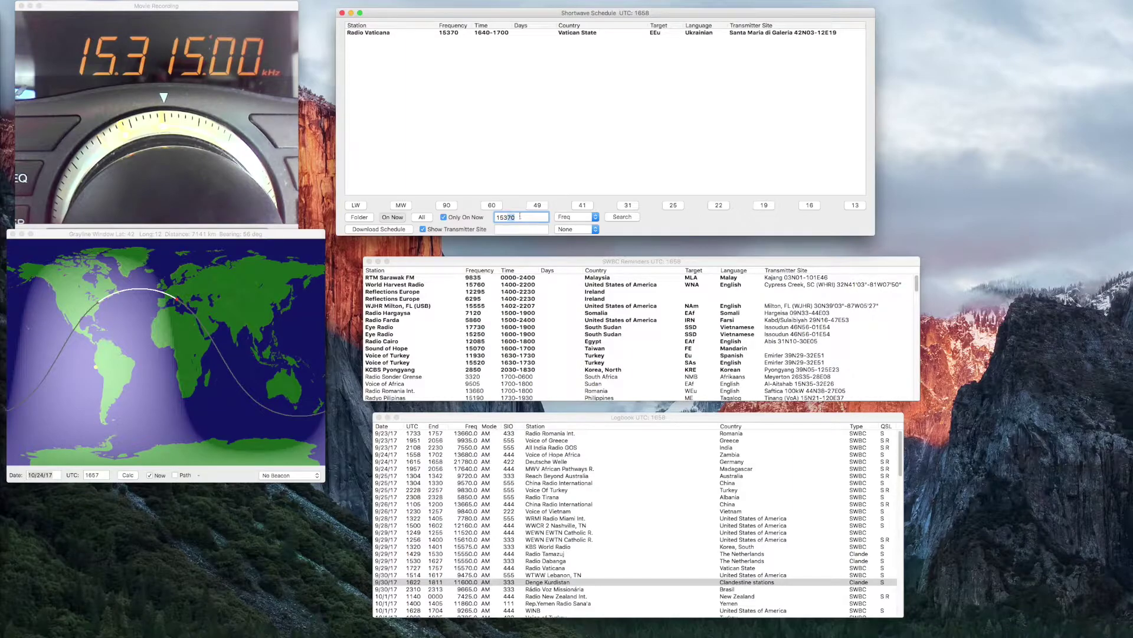
key(Delete)
key(Delete)
text(15)
click(621, 216)
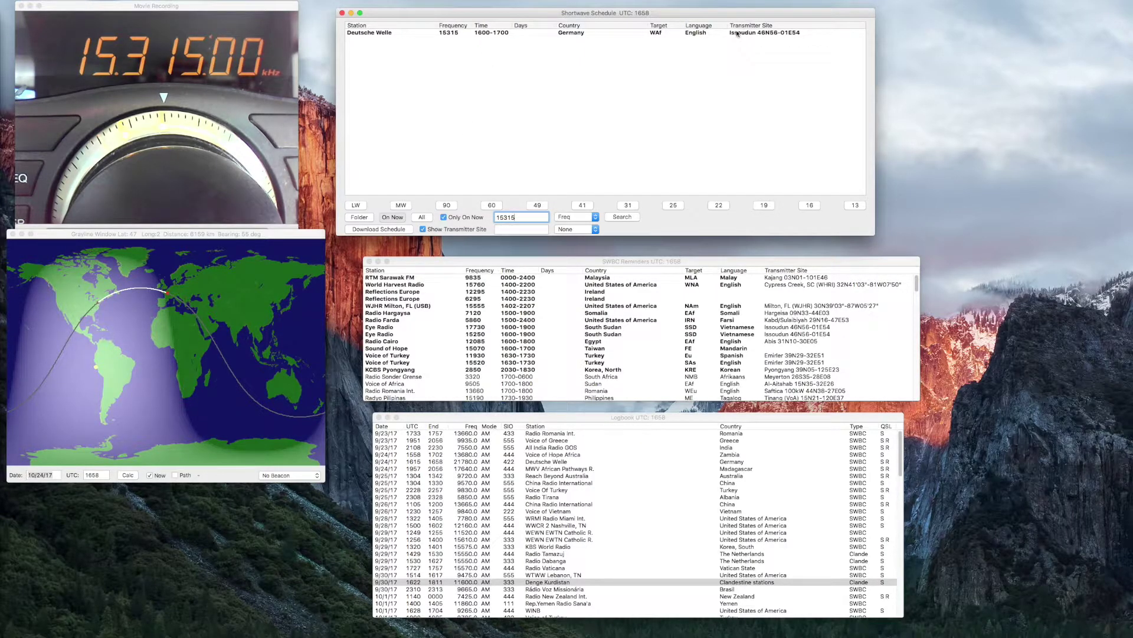
- List all other broadcasts from Germany in an enlarged window, then close it
right_click(488, 34)
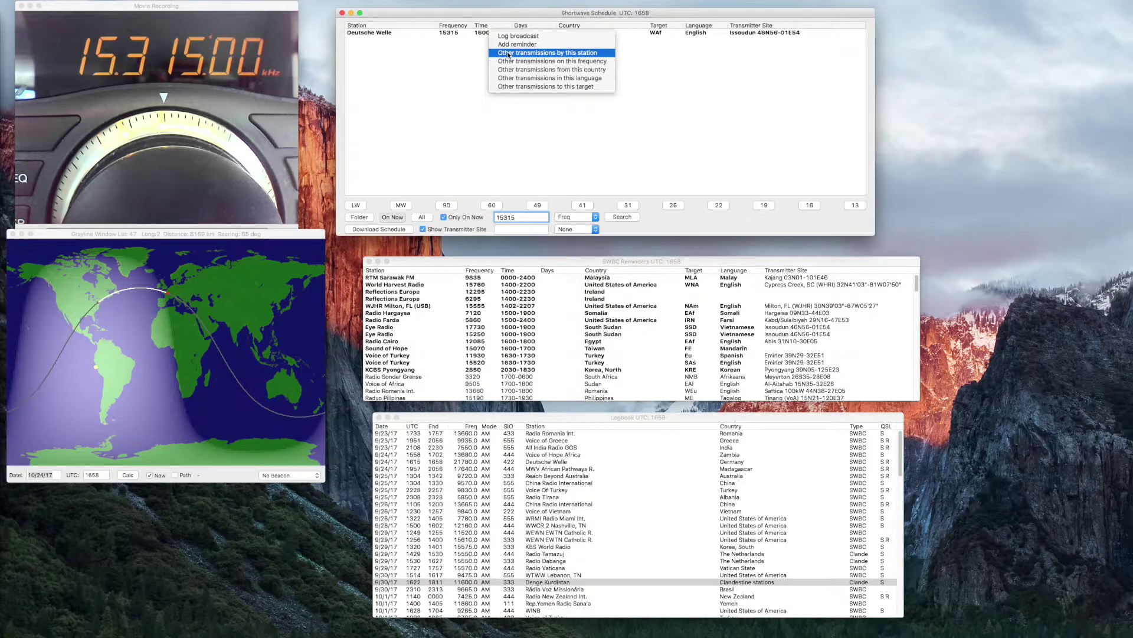
click(544, 69)
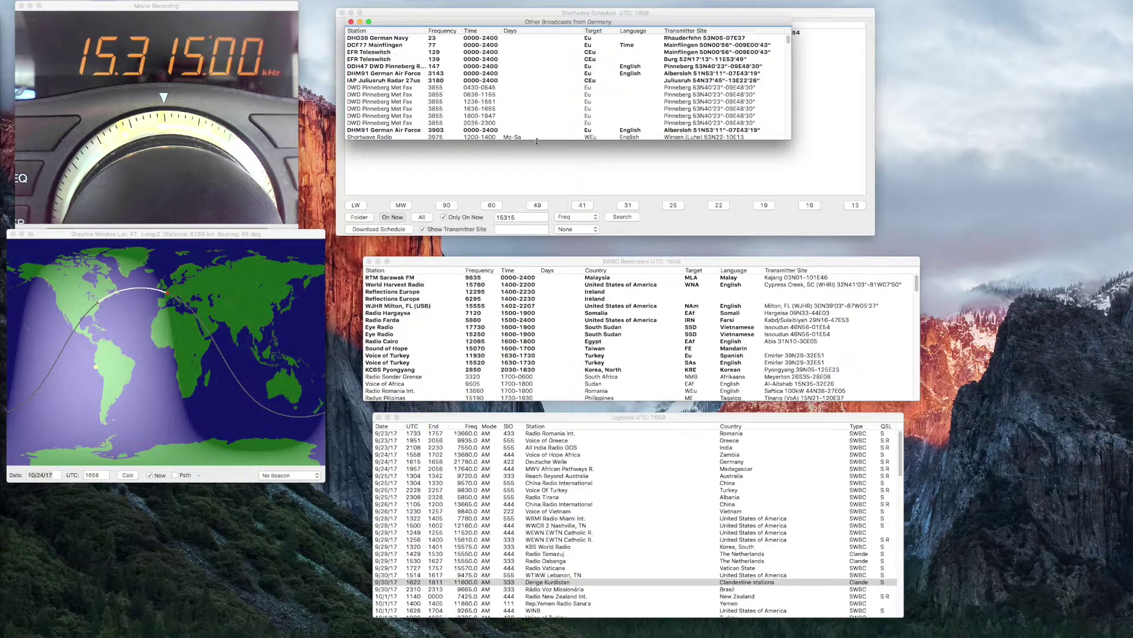
drag(536, 140, 536, 255)
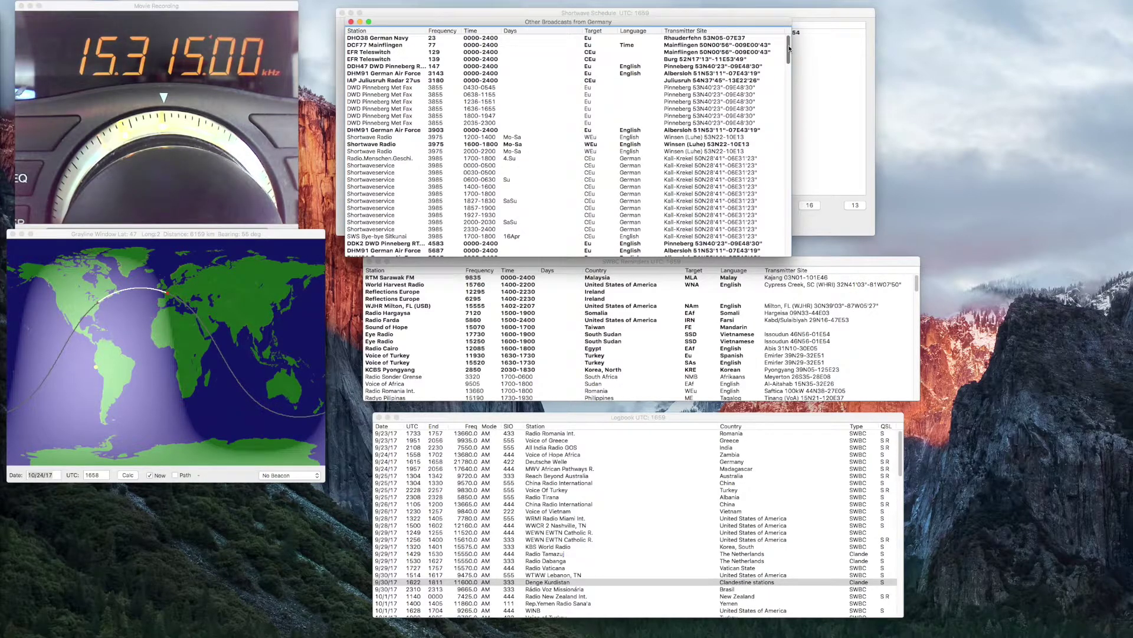
drag(790, 49, 792, 163)
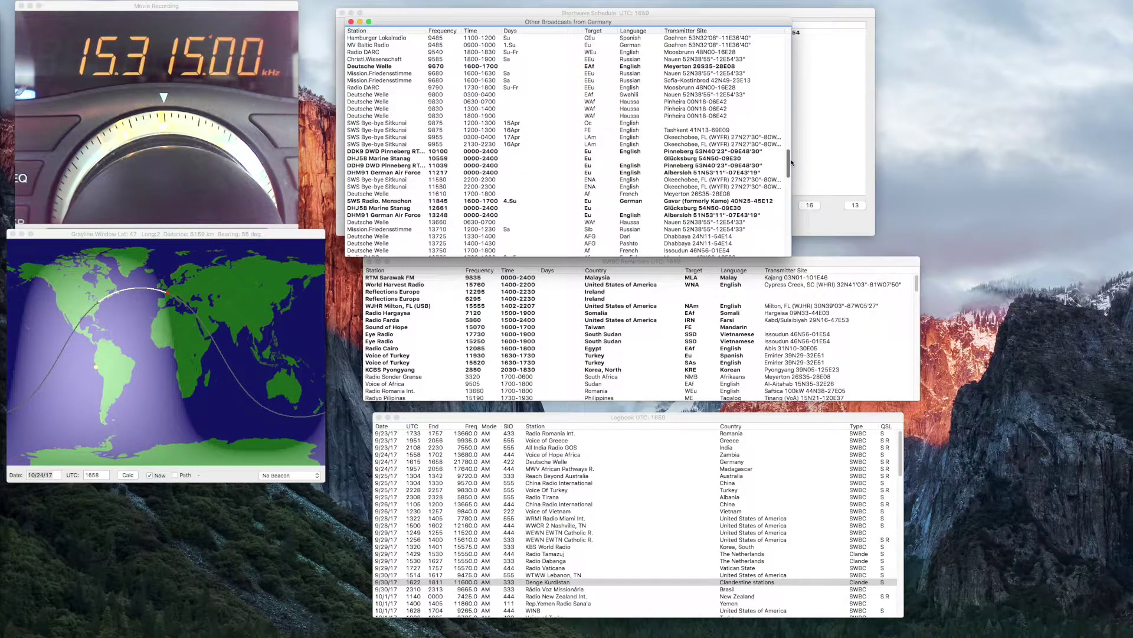
click(351, 22)
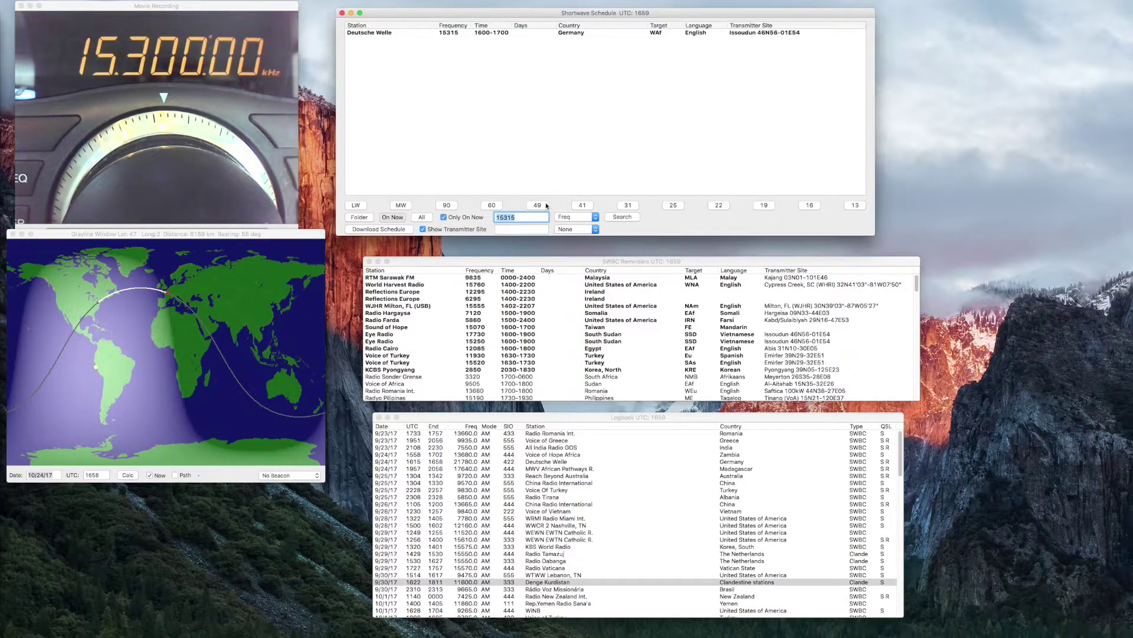
- Search 15300 kHz, then review France's other broadcasts from the Radio France DIGITAL entry
text(15300)
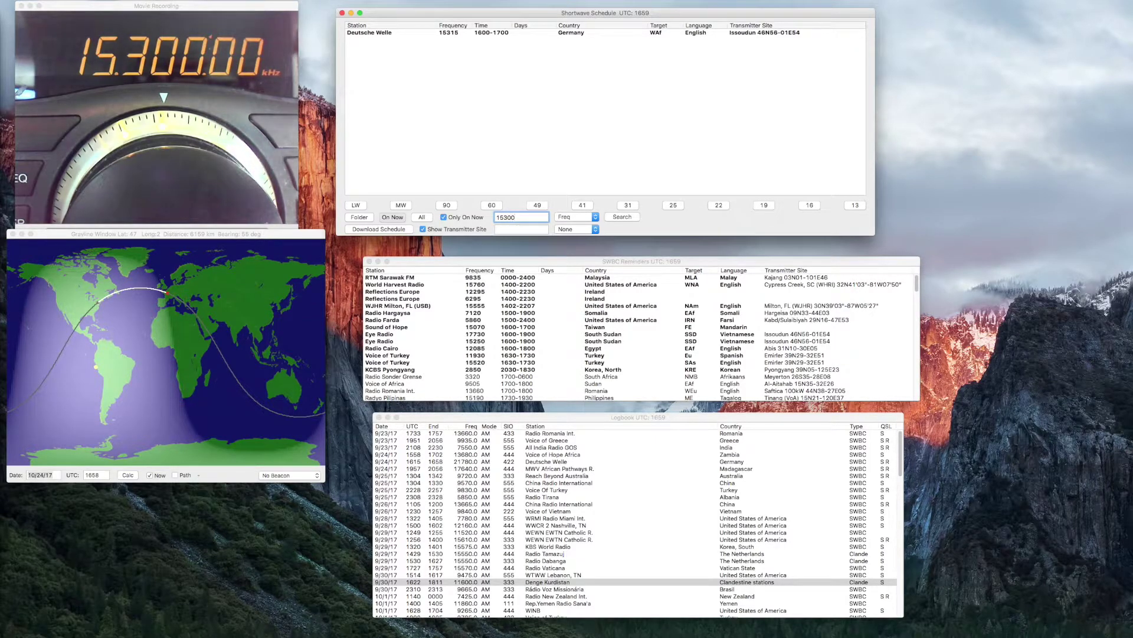
key(Return)
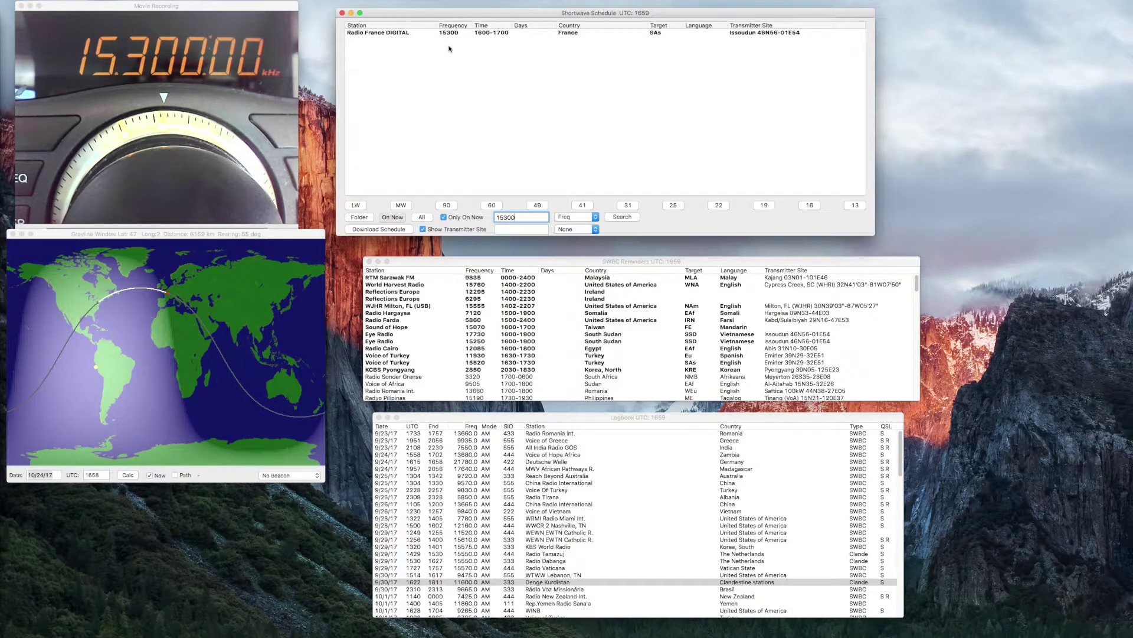
right_click(371, 33)
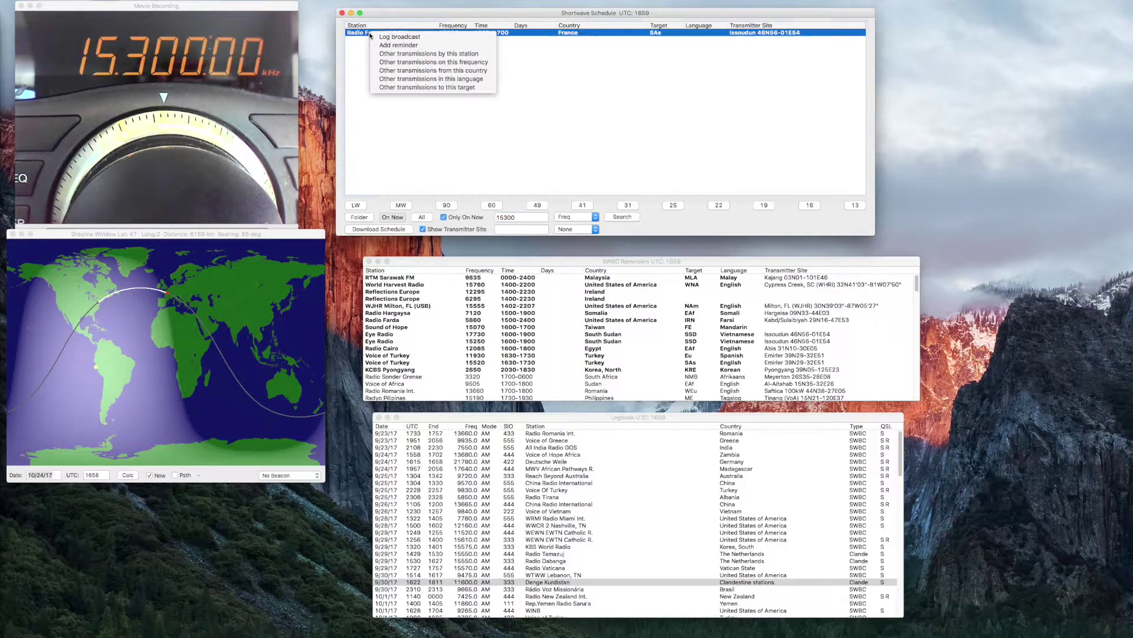
click(402, 71)
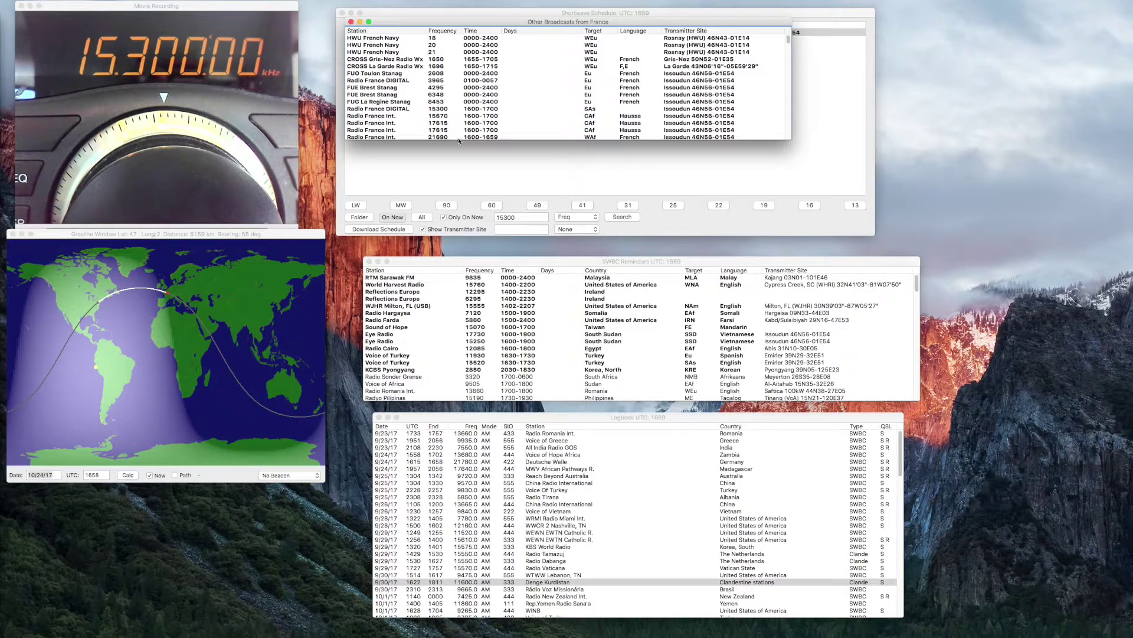
drag(459, 140, 462, 158)
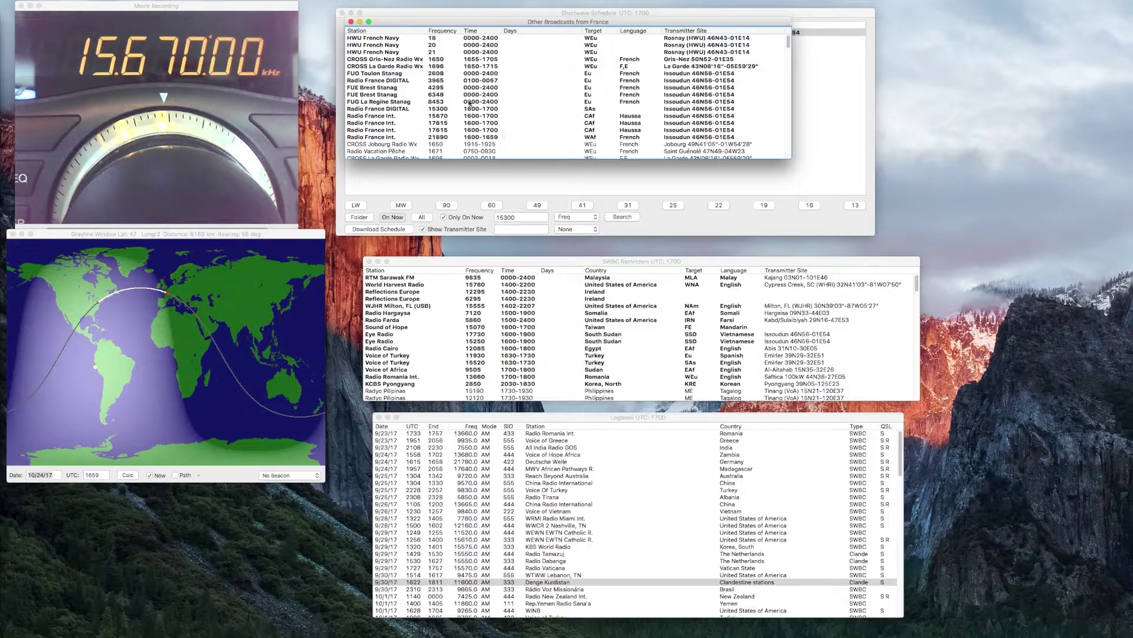
click(352, 22)
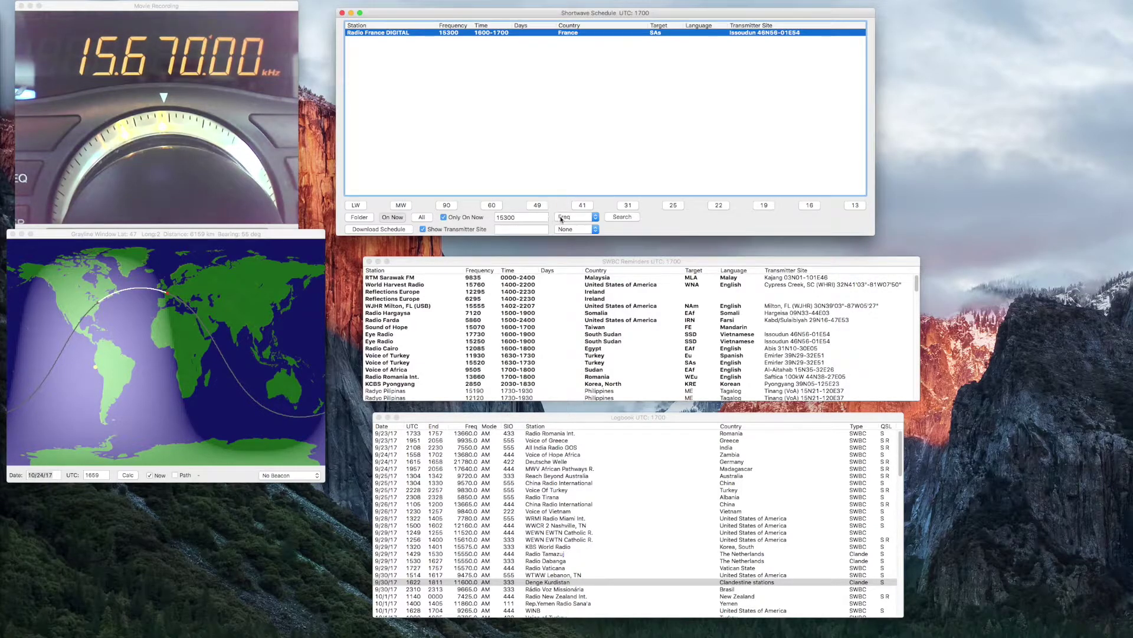
- Search stations for 'romania' and map the path of the 11810 kHz broadcast (7885 km)
click(562, 217)
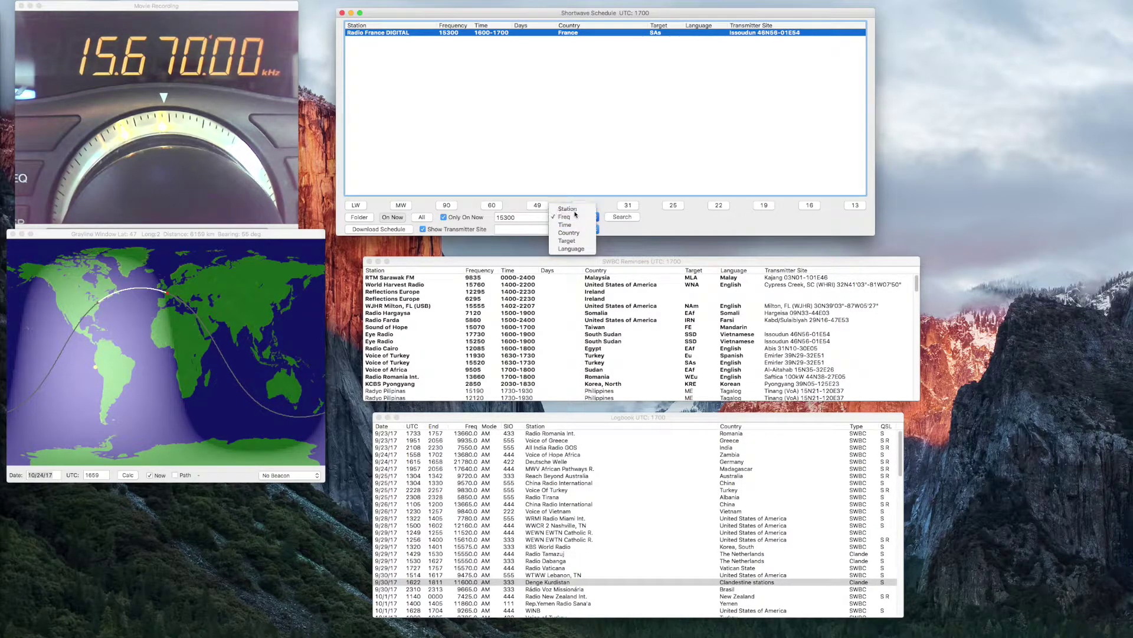
click(568, 209)
double_click(515, 214)
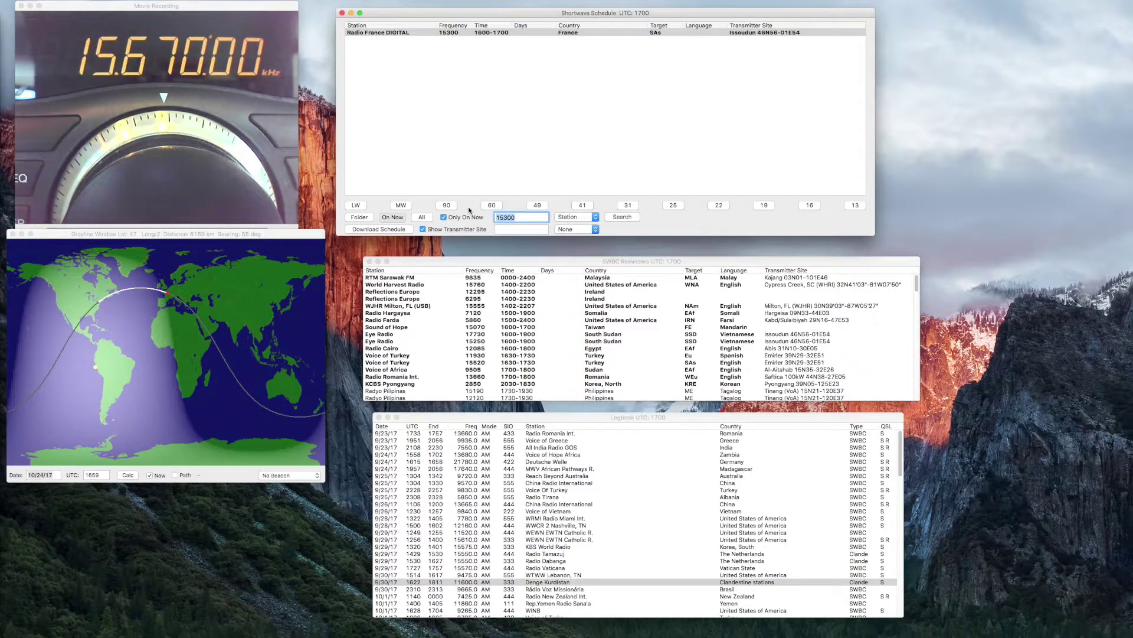
text(ro)
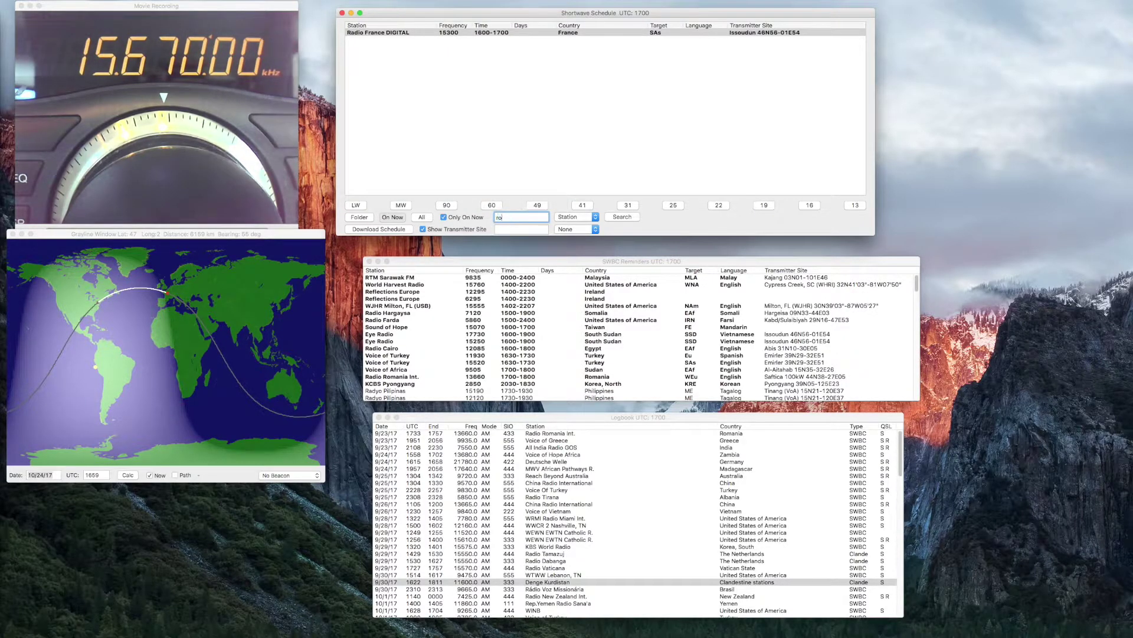
text(mania)
key(Return)
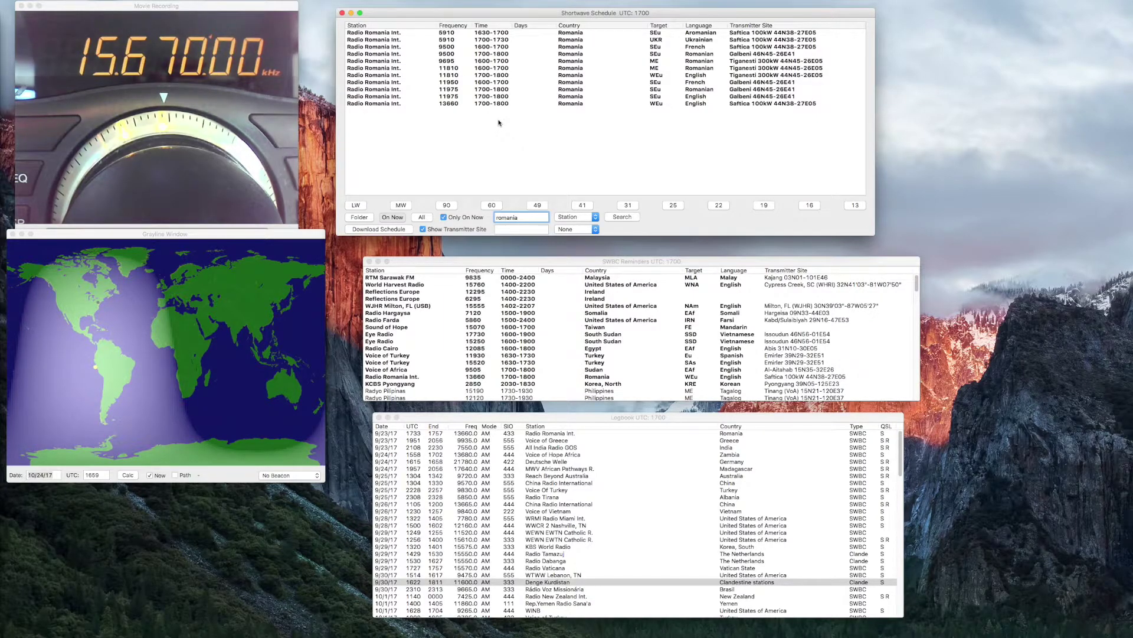
click(447, 75)
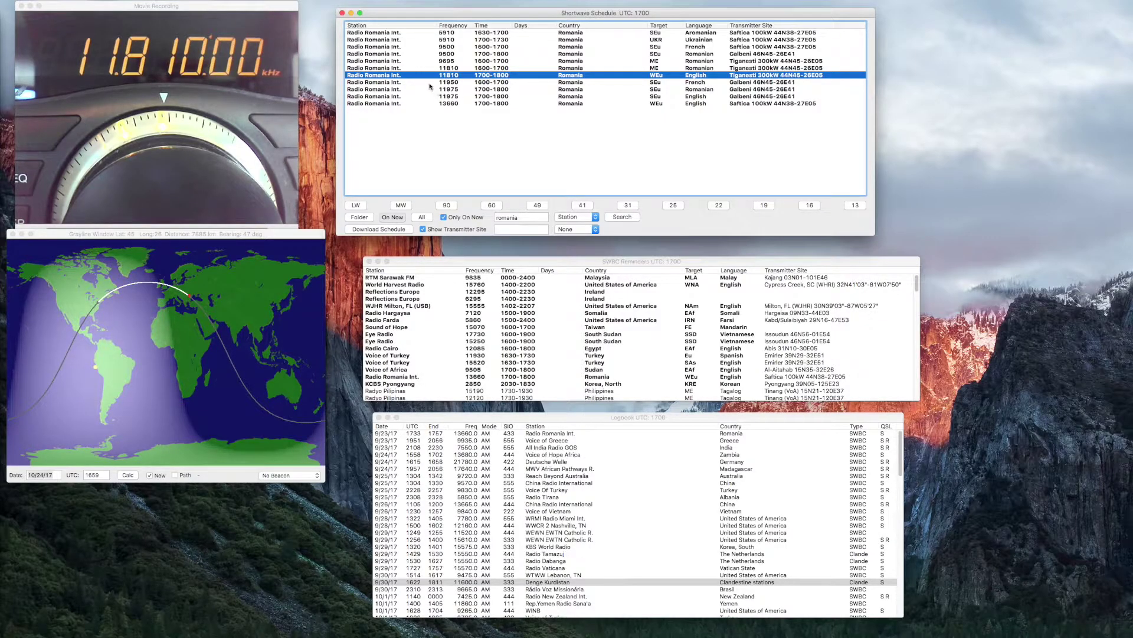
- List all other broadcasts by Radio Romania Int. in an enlarged window
right_click(385, 76)
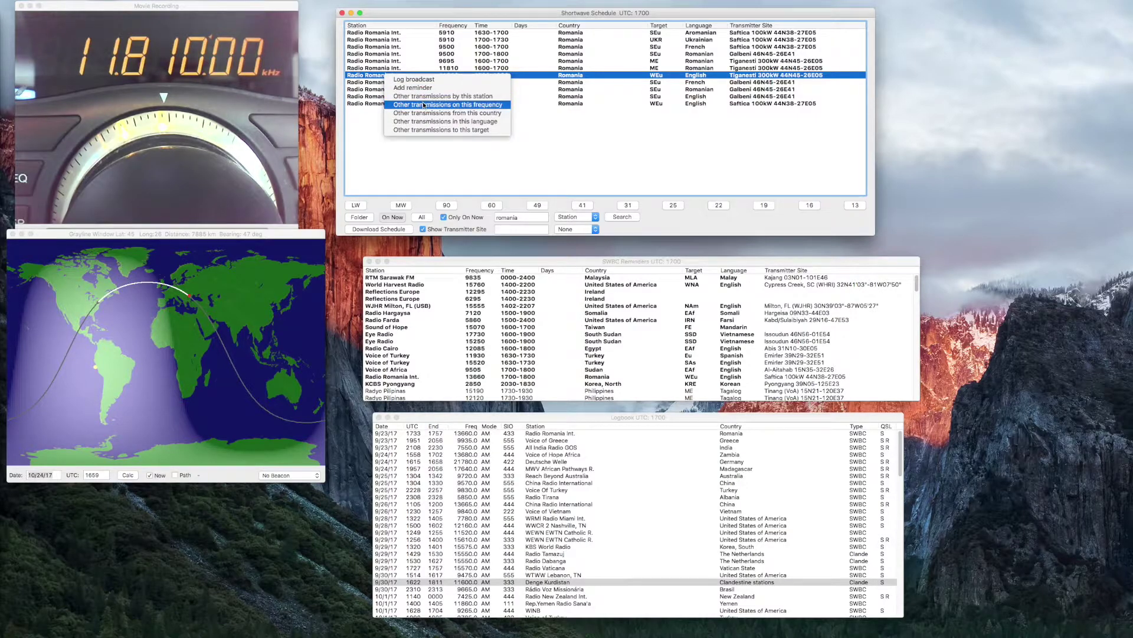
click(426, 96)
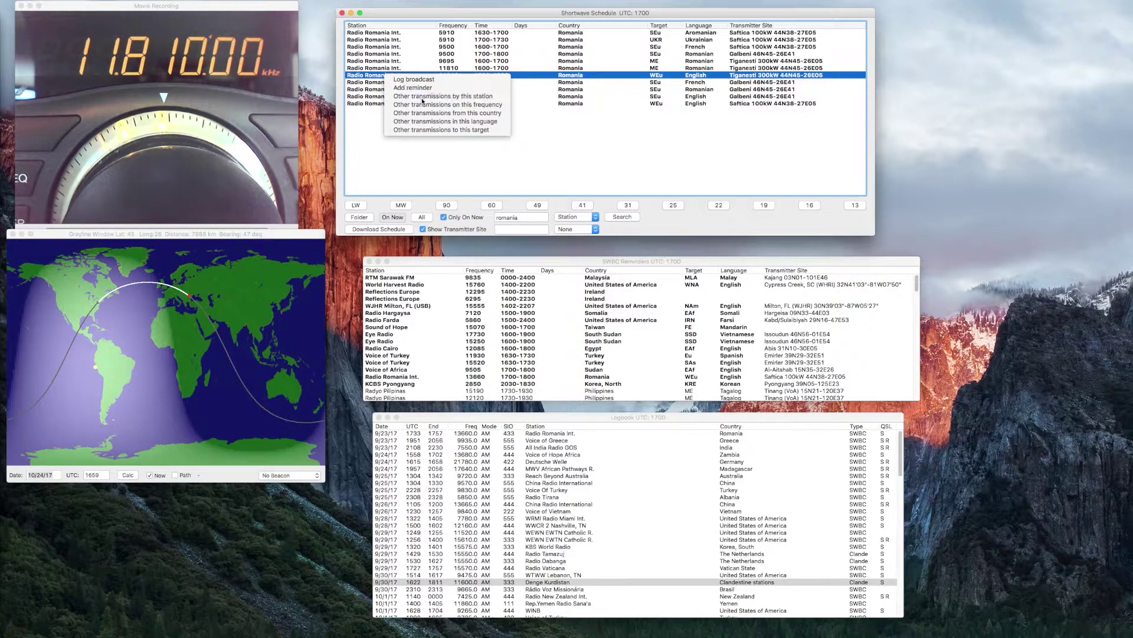
drag(583, 141, 597, 214)
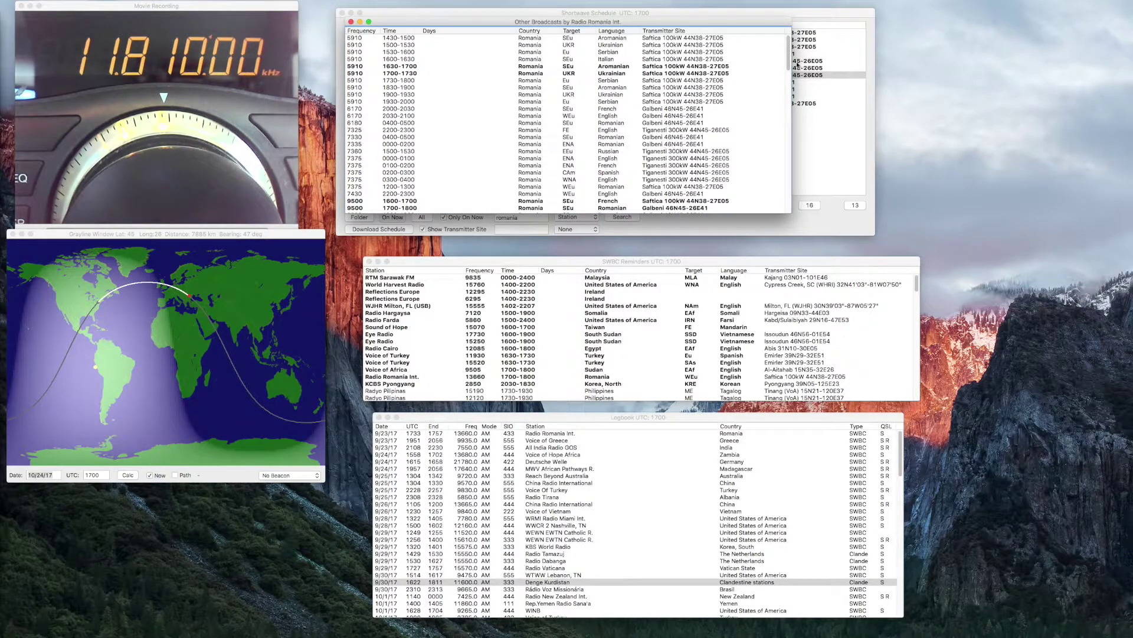
drag(789, 66, 788, 132)
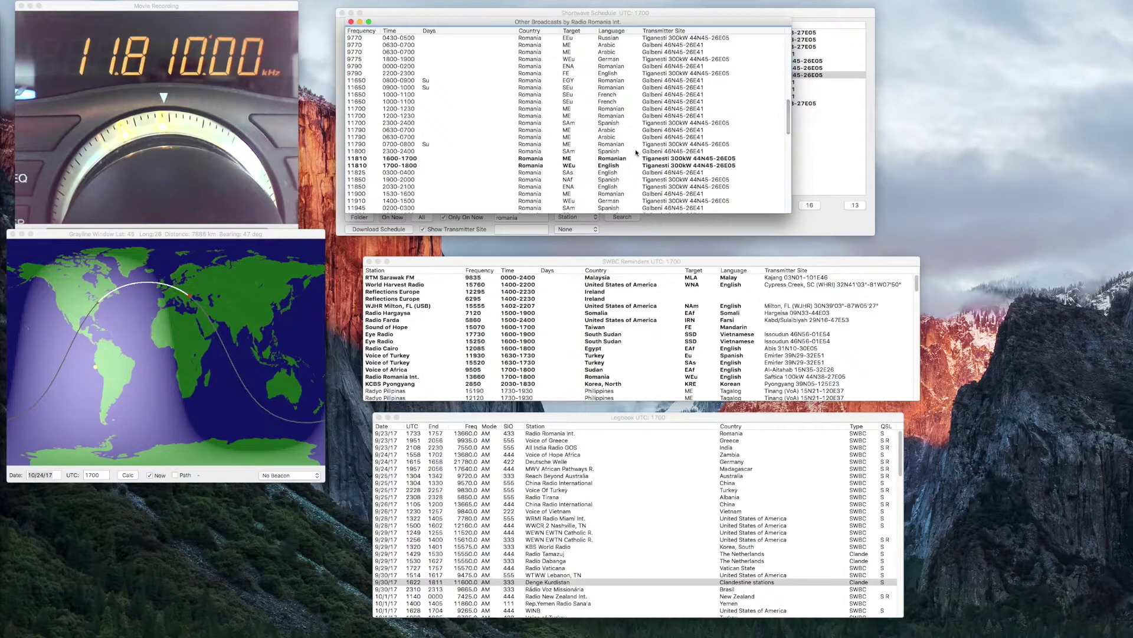
- Add a reminder for the 9775 kHz German broadcast and enlarge the SWBC Reminders list
click(400, 60)
right_click(397, 61)
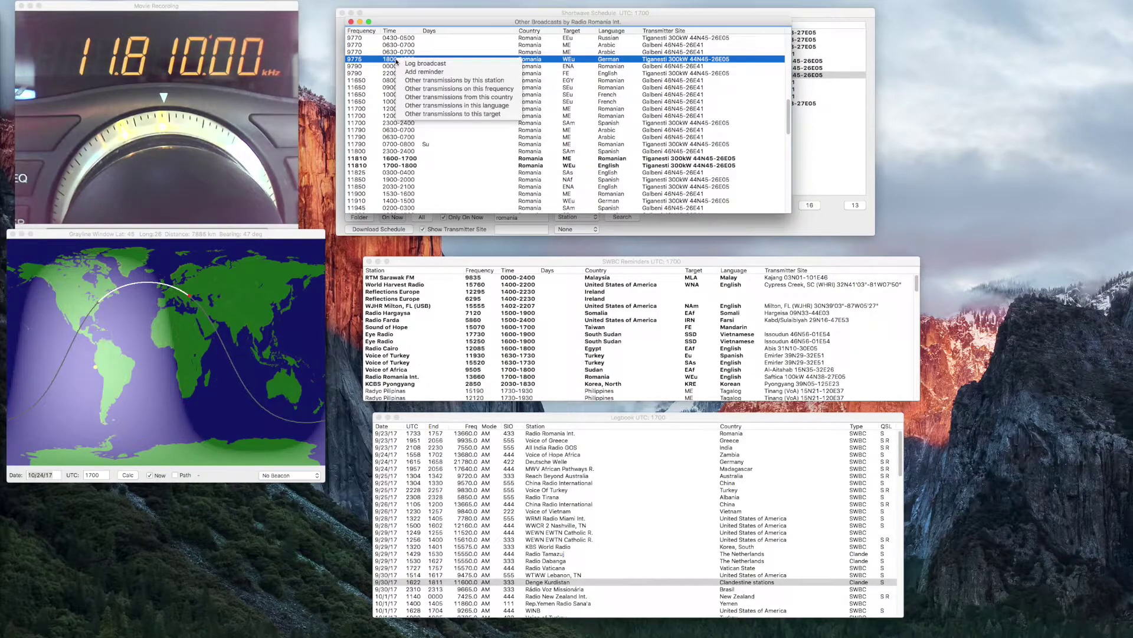
click(424, 71)
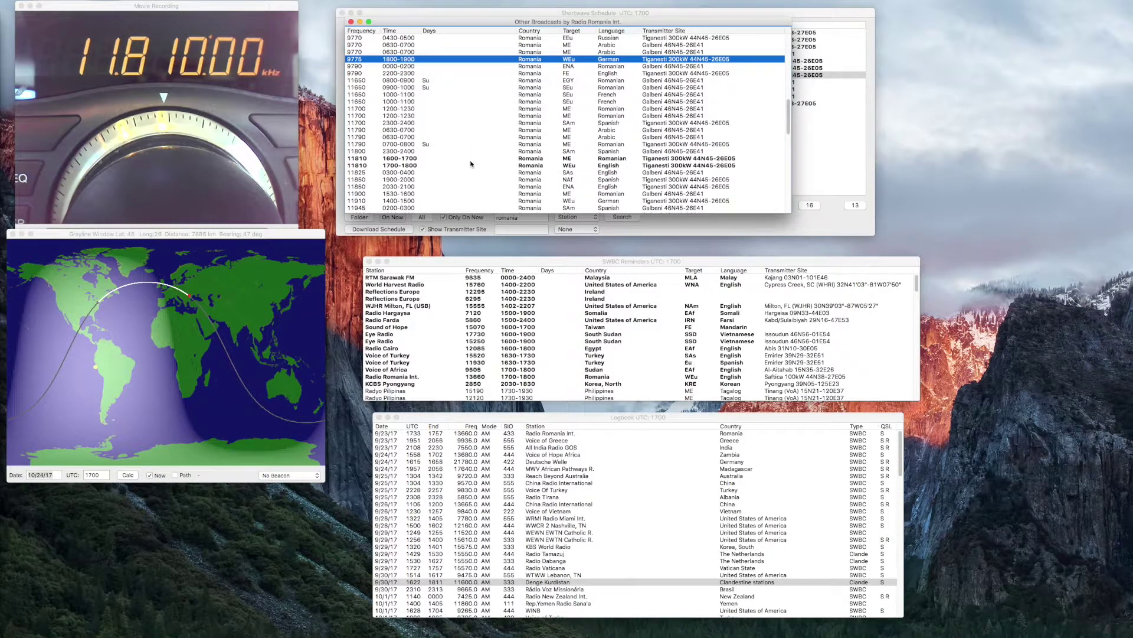
drag(572, 264, 564, 254)
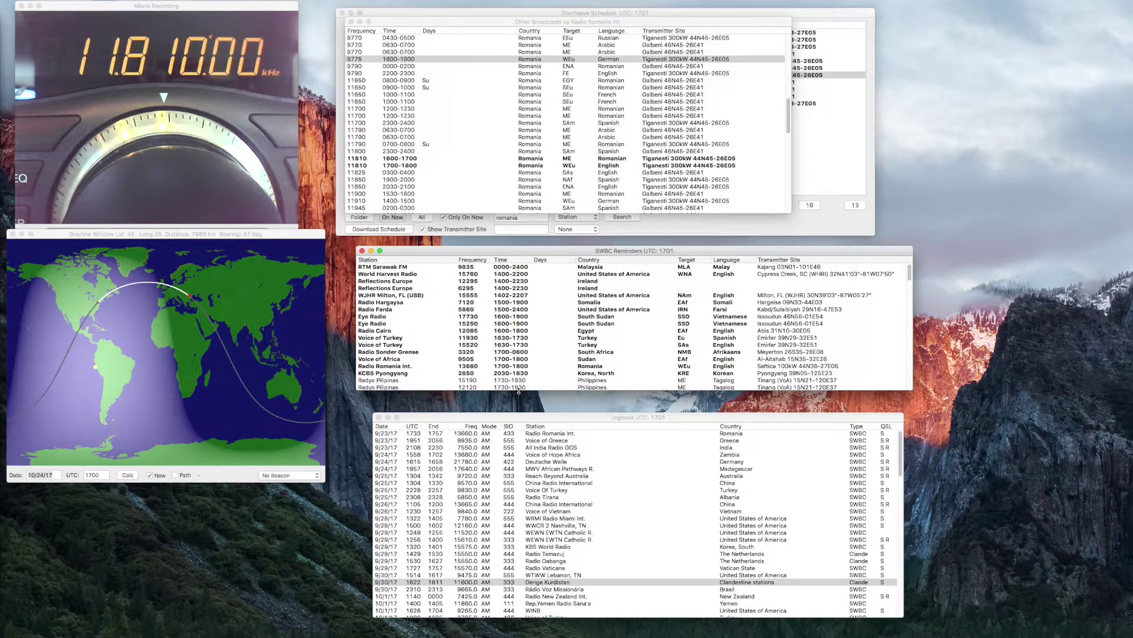
drag(518, 390, 513, 431)
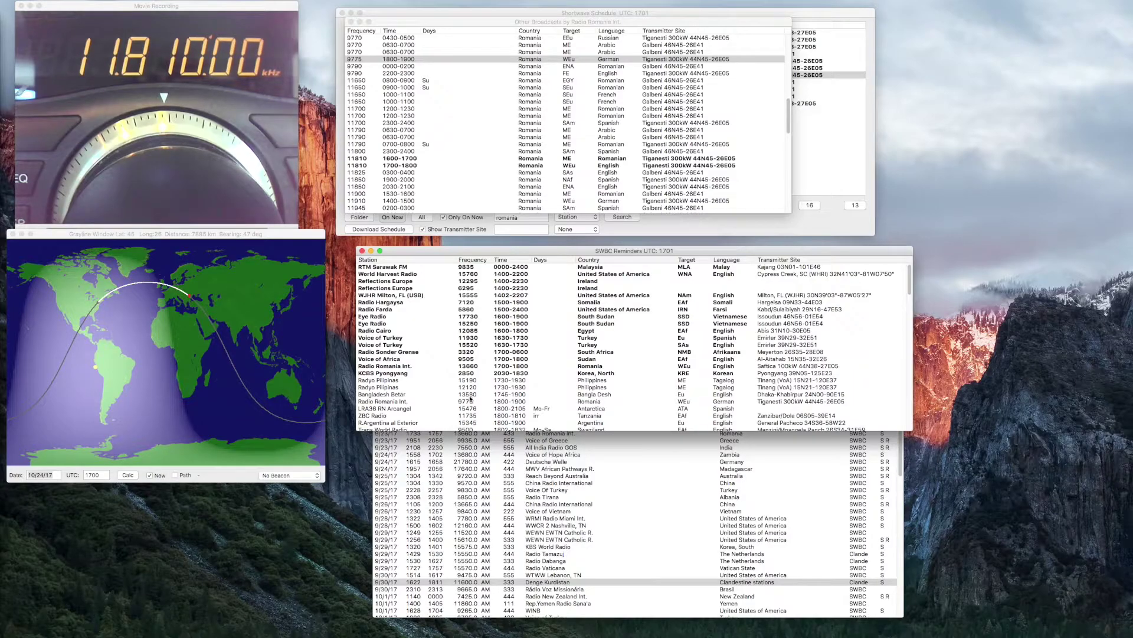
- Map grayline paths for Voice of Turkey 11930 and Voice of Africa in Sudan (10453 km)
click(422, 339)
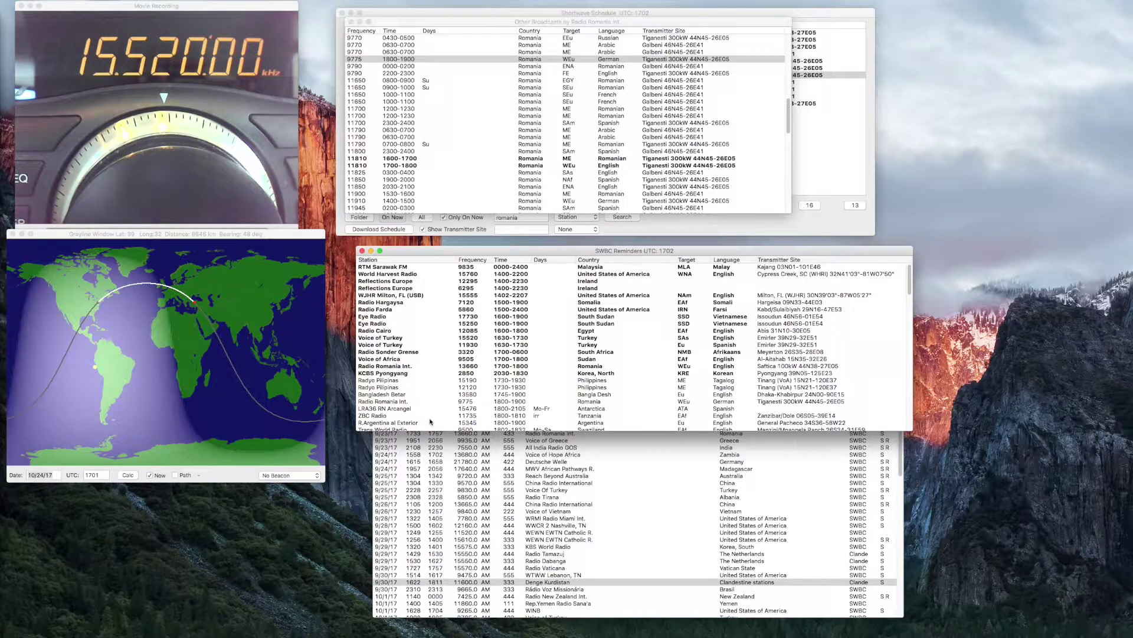
click(397, 359)
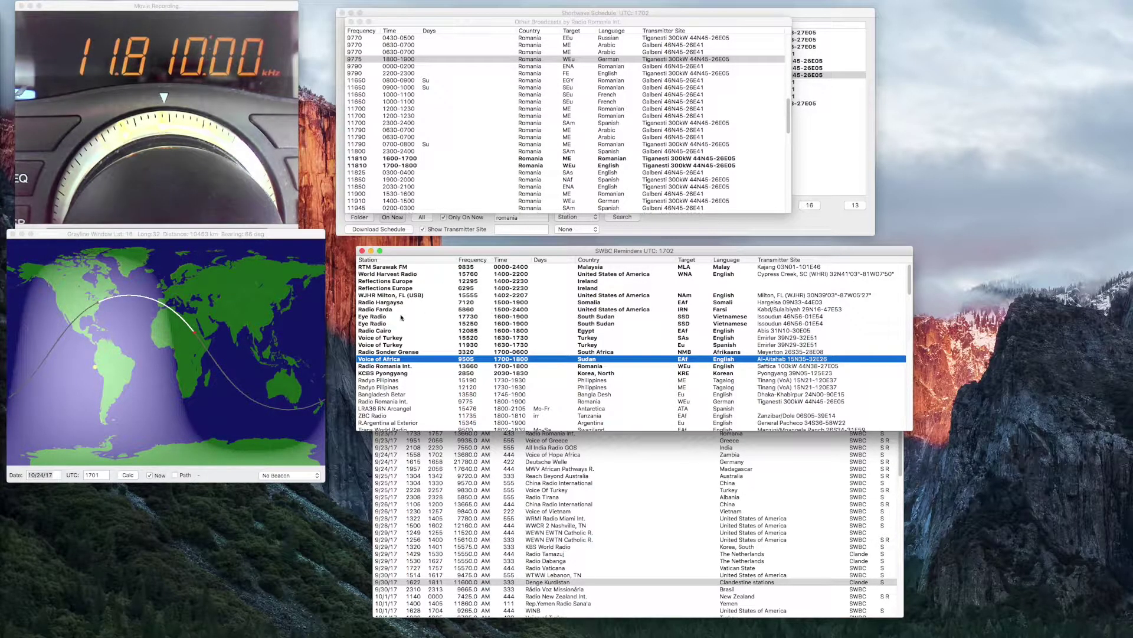
- Remove the second Eye Radio entry from the SWBC Reminders list
click(384, 323)
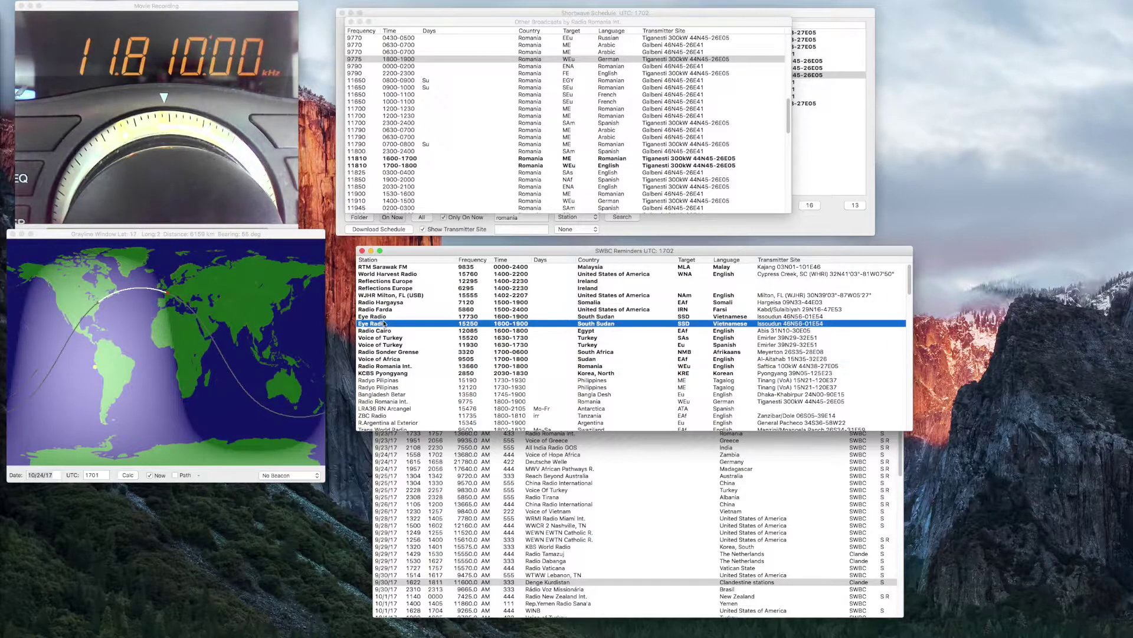
right_click(384, 323)
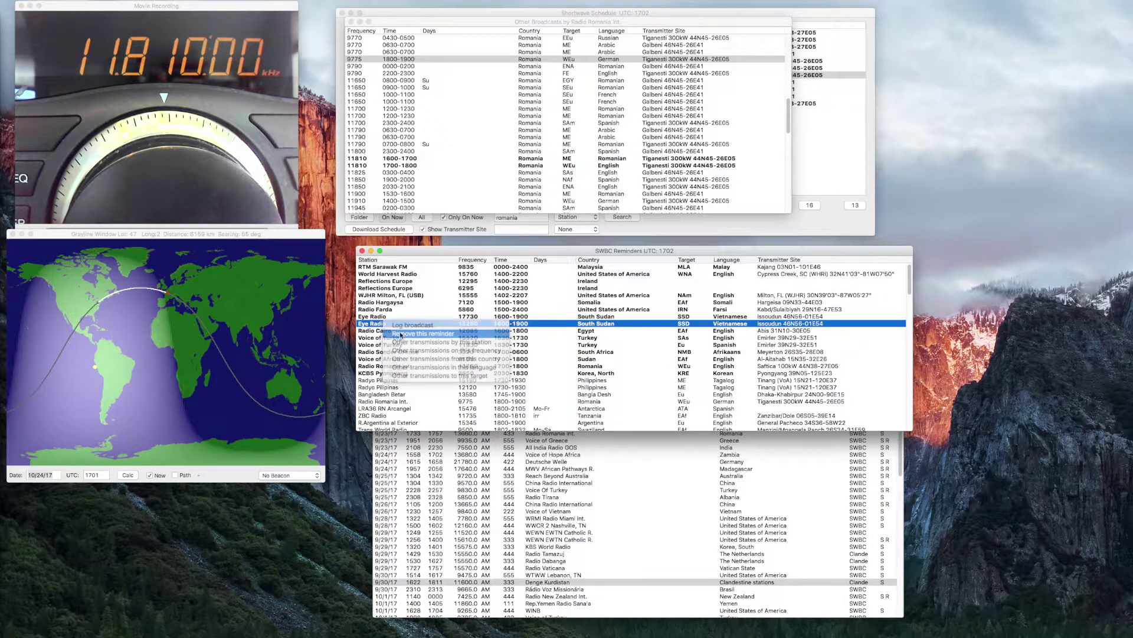
click(388, 322)
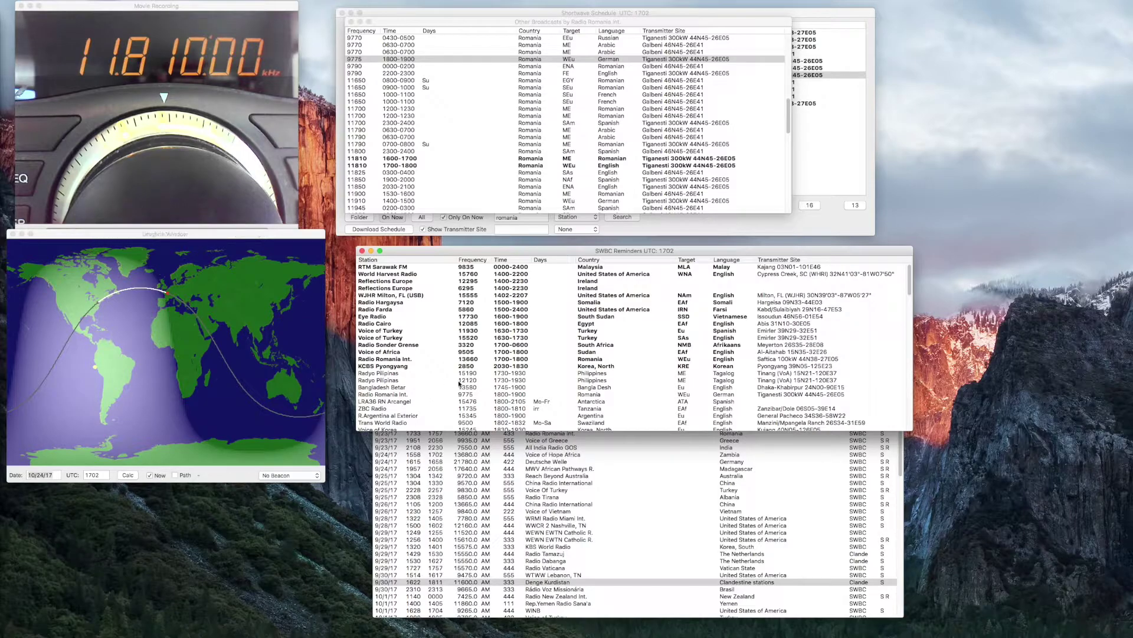
- Map paths for Radyo Pilipinas, LRA36 and KCBS Pyongyang, ending at Voice of Turkey 15520 (8645 km)
click(399, 373)
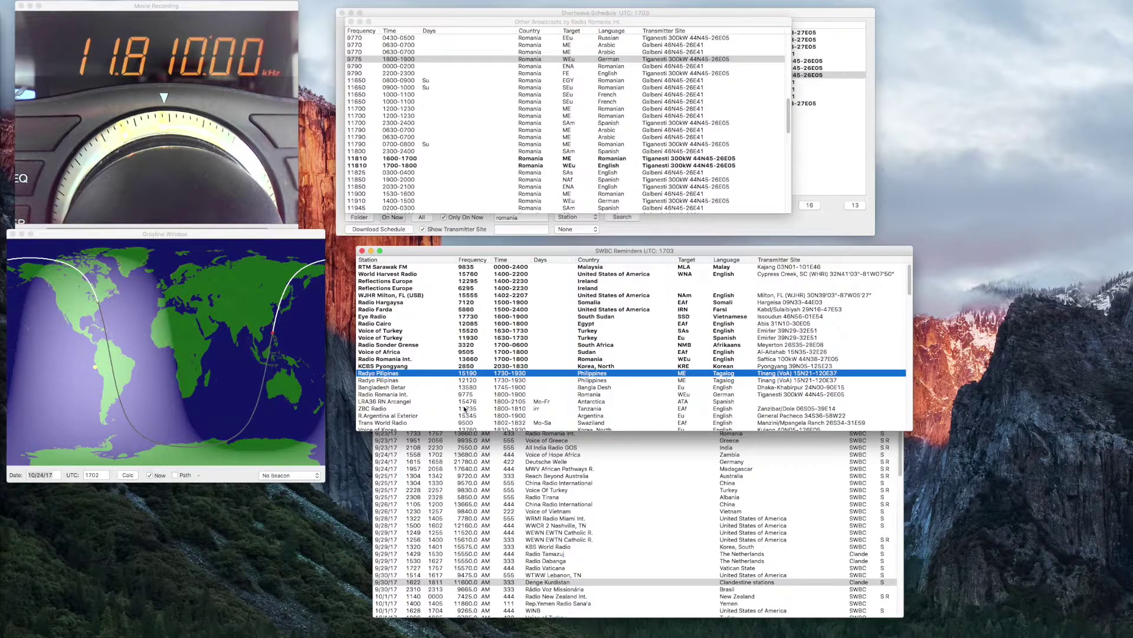
click(402, 382)
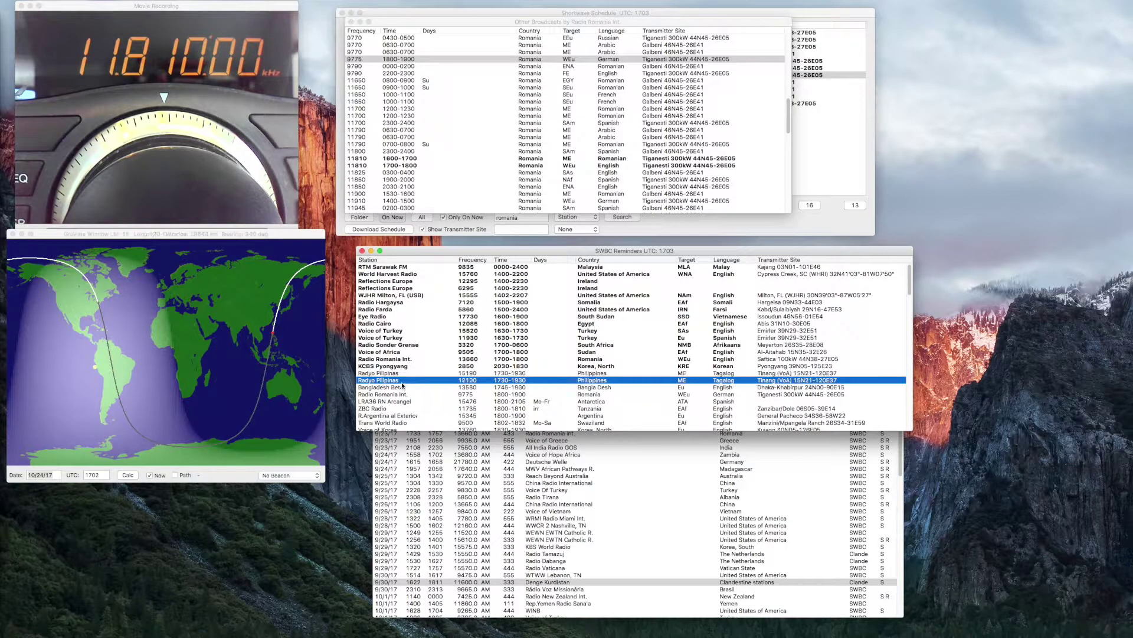
click(415, 401)
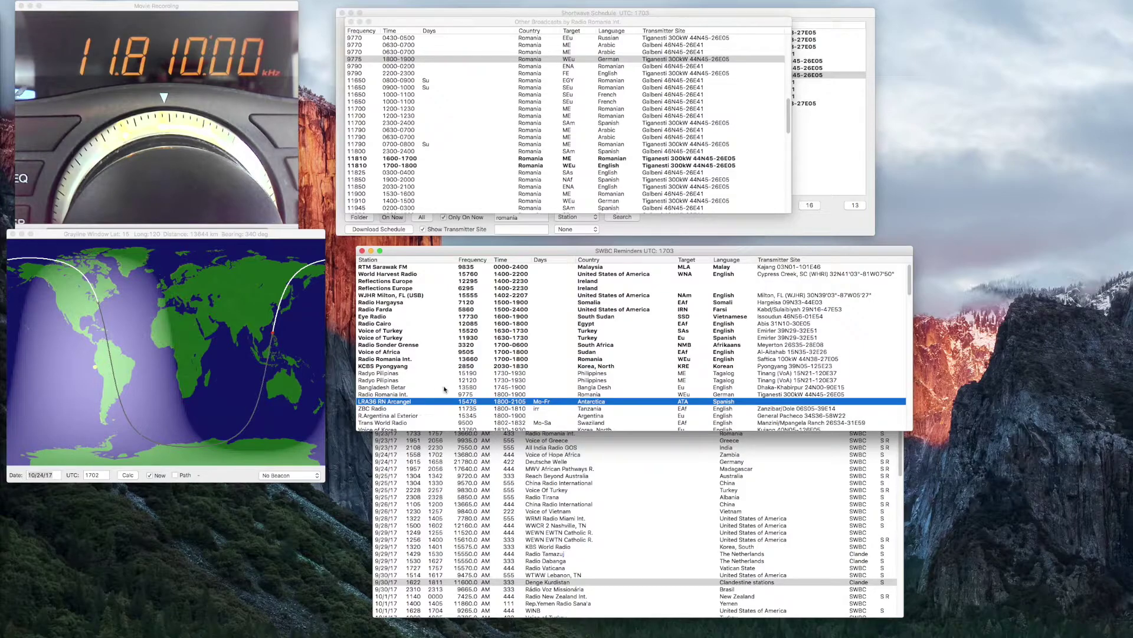
click(641, 366)
key(v)
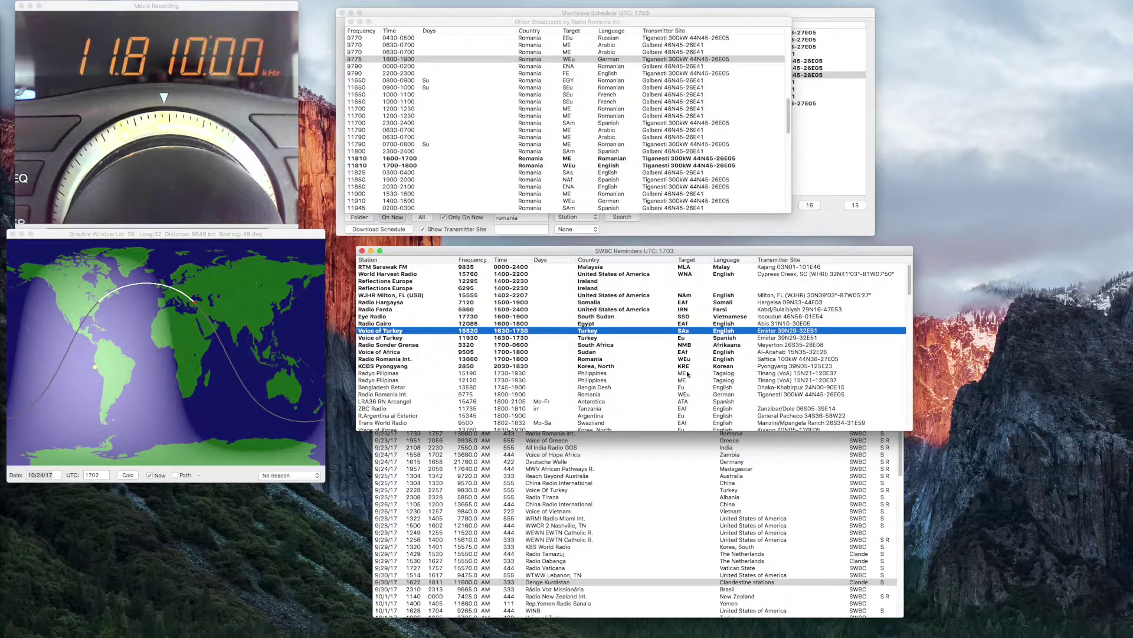
- List the other broadcasts on 15520 kHz from the Voice of Turkey reminder
right_click(534, 334)
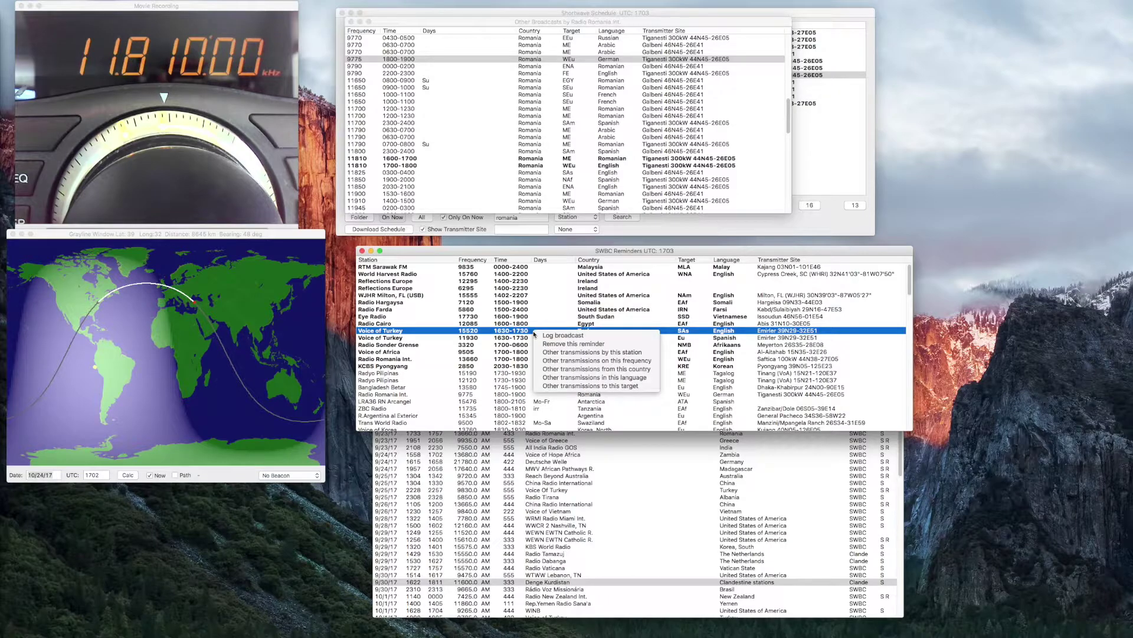
click(609, 361)
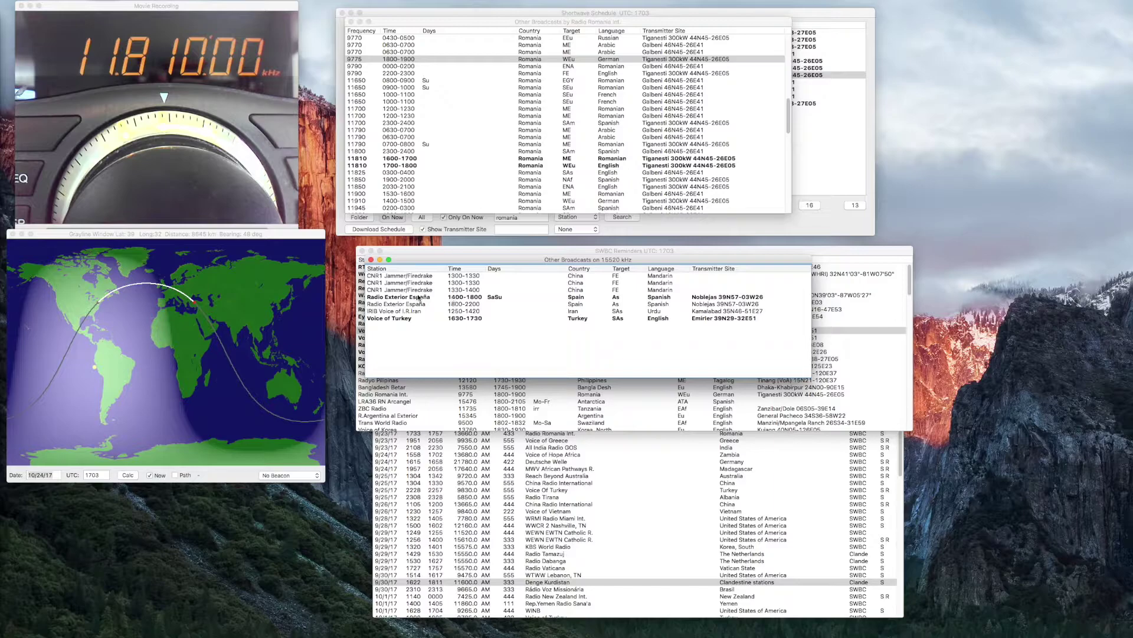
- Open the list of all broadcasts by Radio Exterior España from the 15520 kHz list
right_click(418, 298)
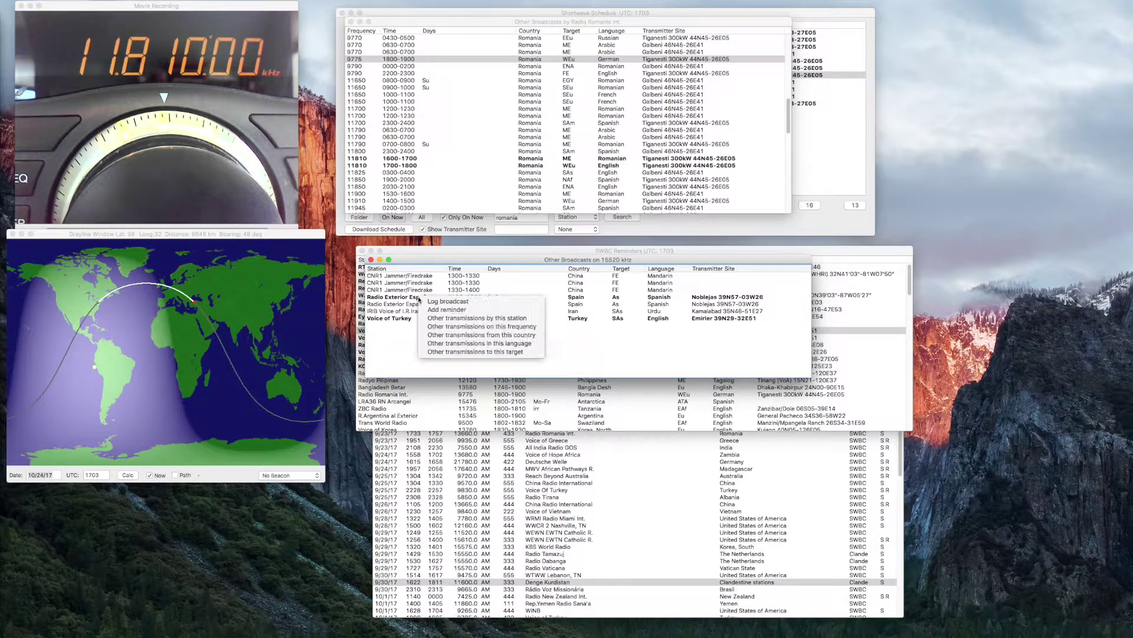
click(471, 318)
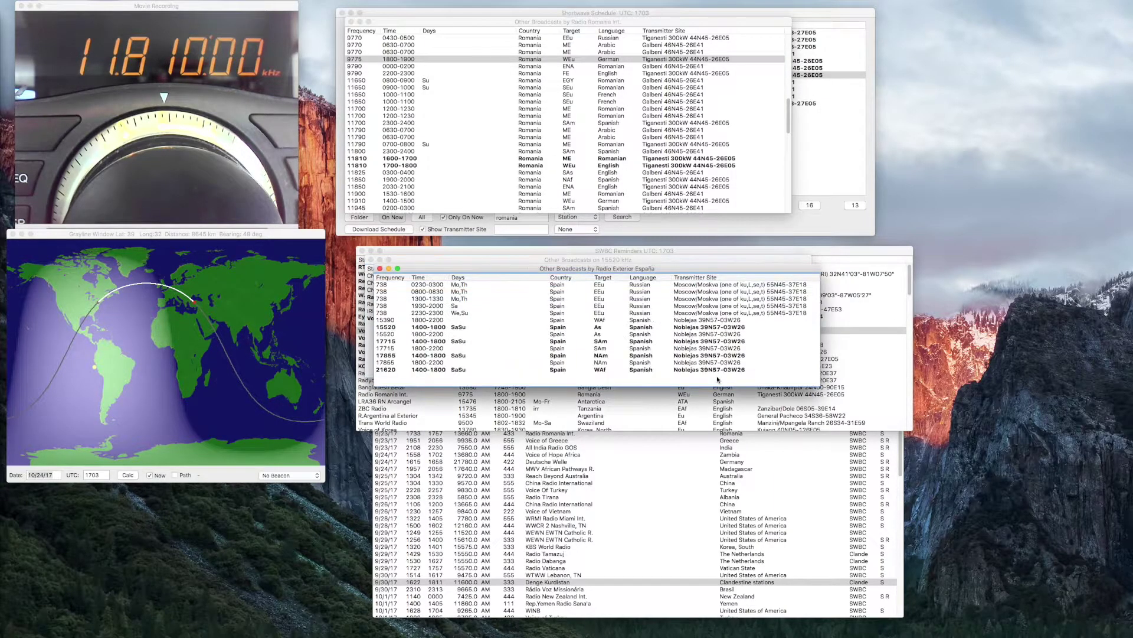
- Add a reminder for Radio Exterior España's 17855 kHz weekend broadcast to North America
right_click(456, 360)
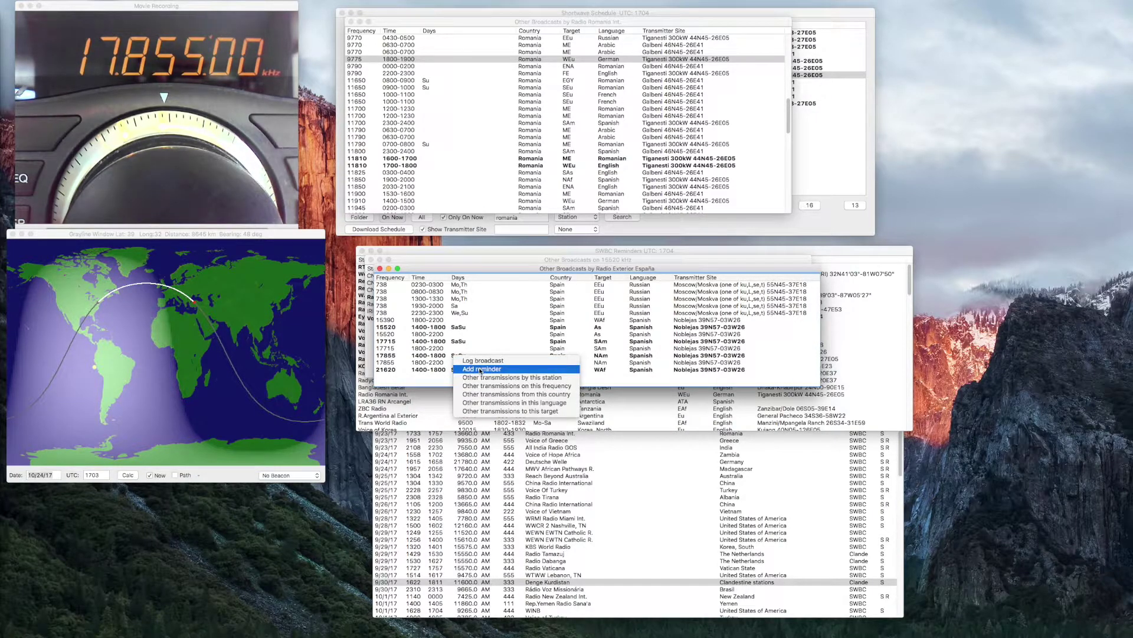
click(481, 370)
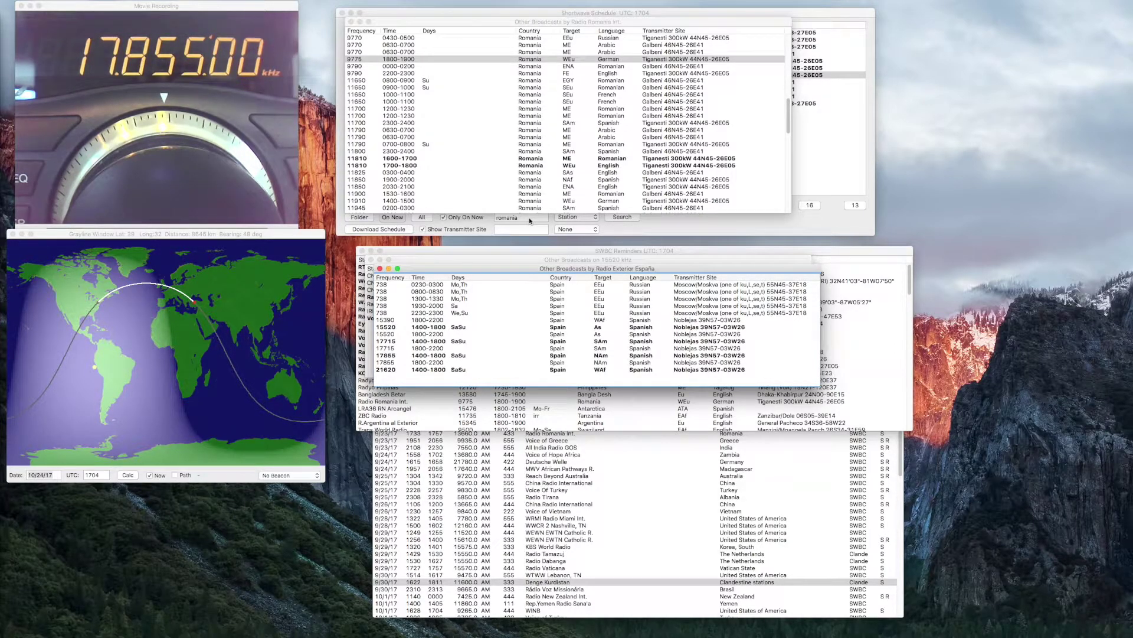
click(602, 254)
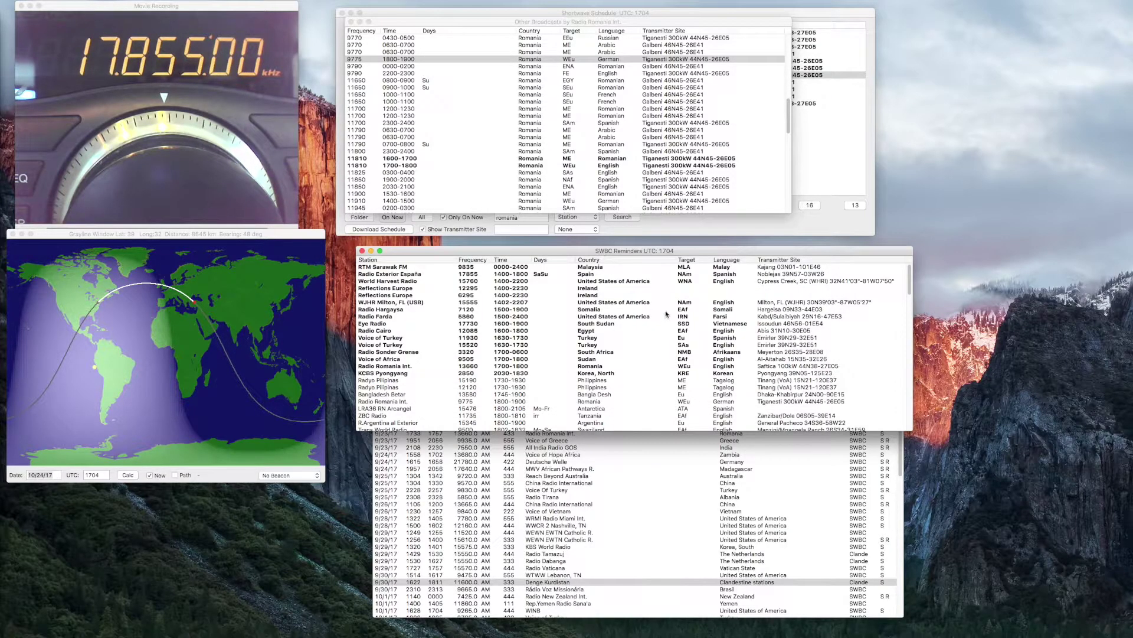
- Position the logbook below the schedule and select Radio Romania's 11810 kHz 1600–1700 broadcast
click(646, 434)
drag(646, 418, 622, 202)
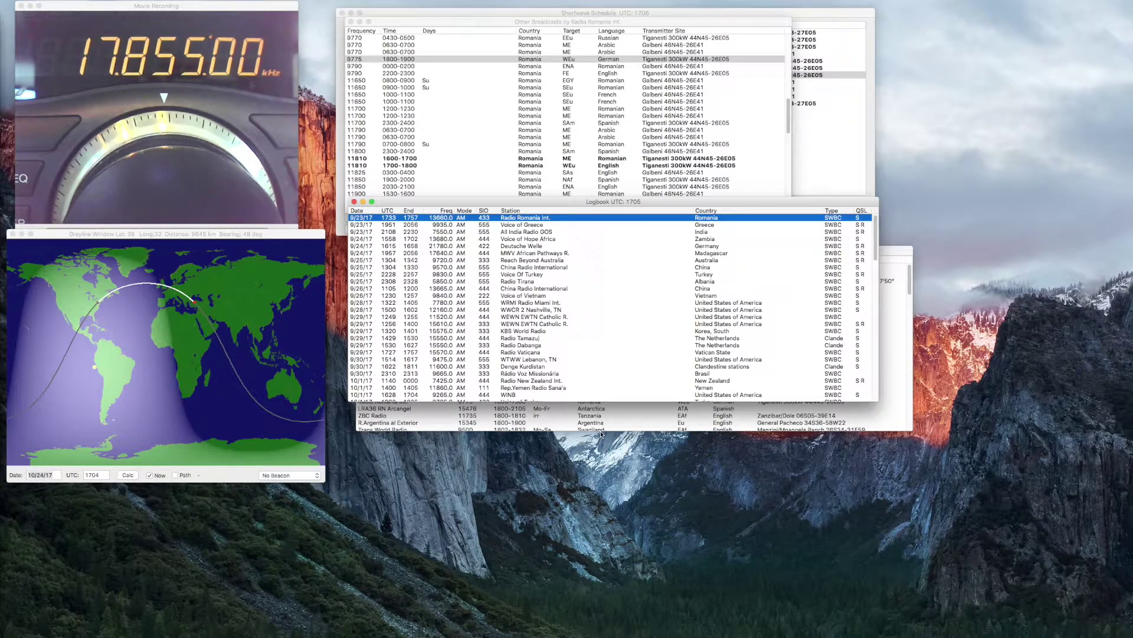
drag(582, 204, 579, 348)
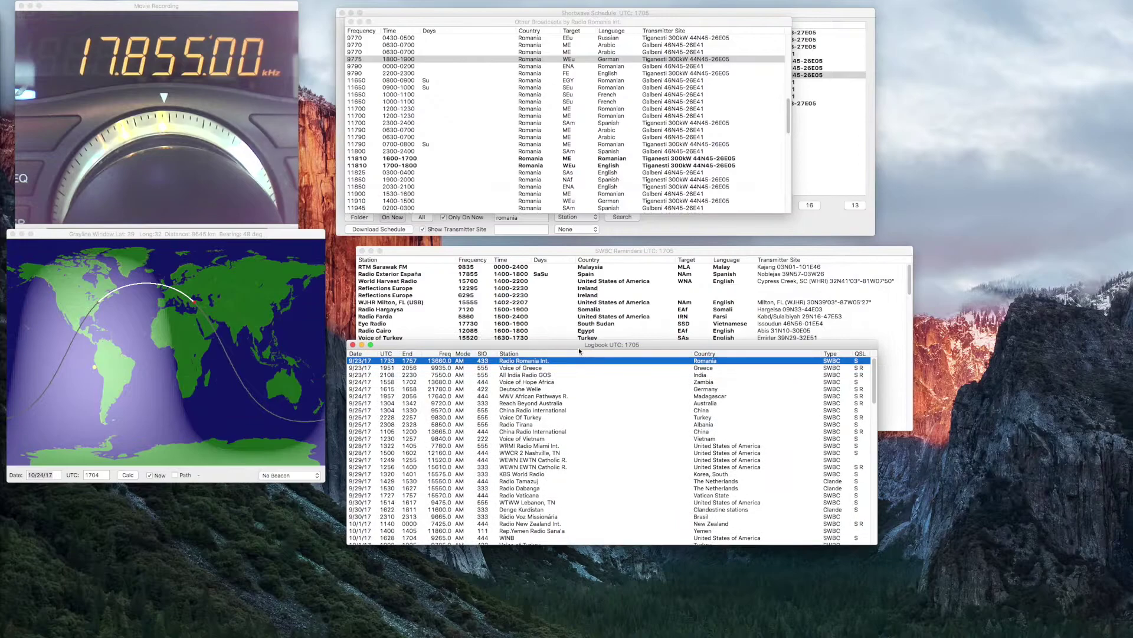
click(538, 160)
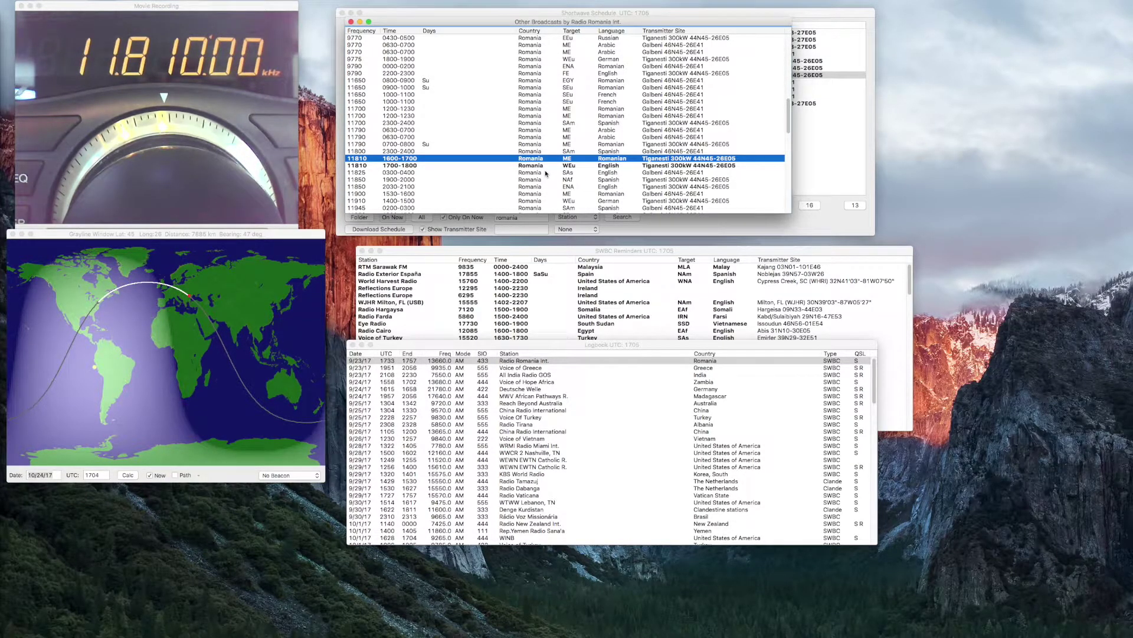
- Start a logbook entry for the 11810 kHz Radio Romania Int. broadcast with end time 1705
right_click(500, 161)
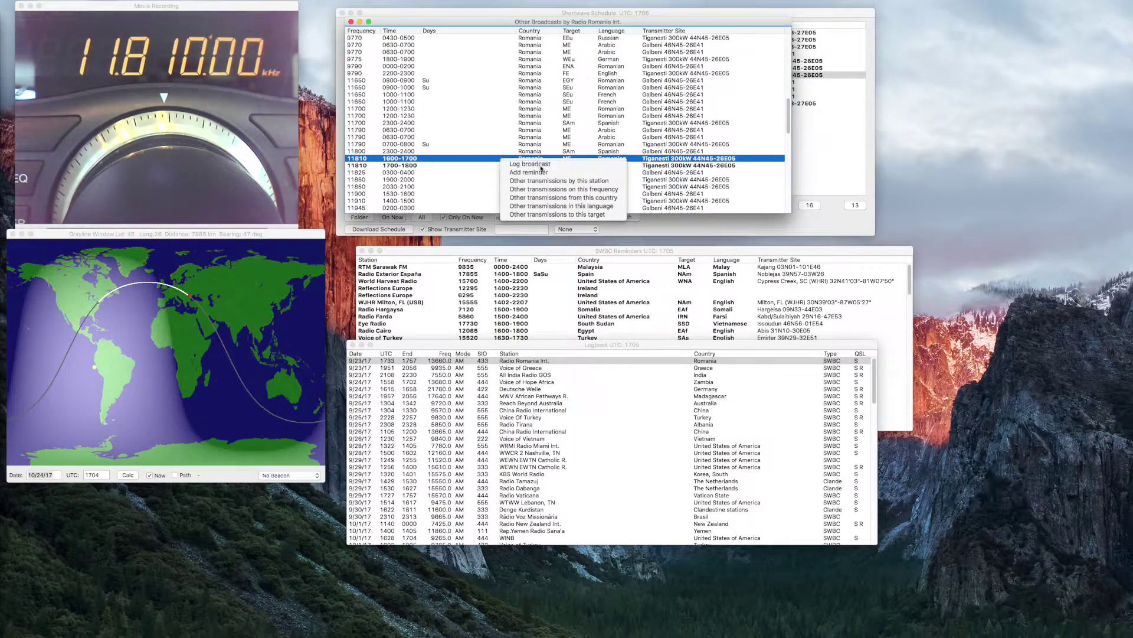
click(520, 164)
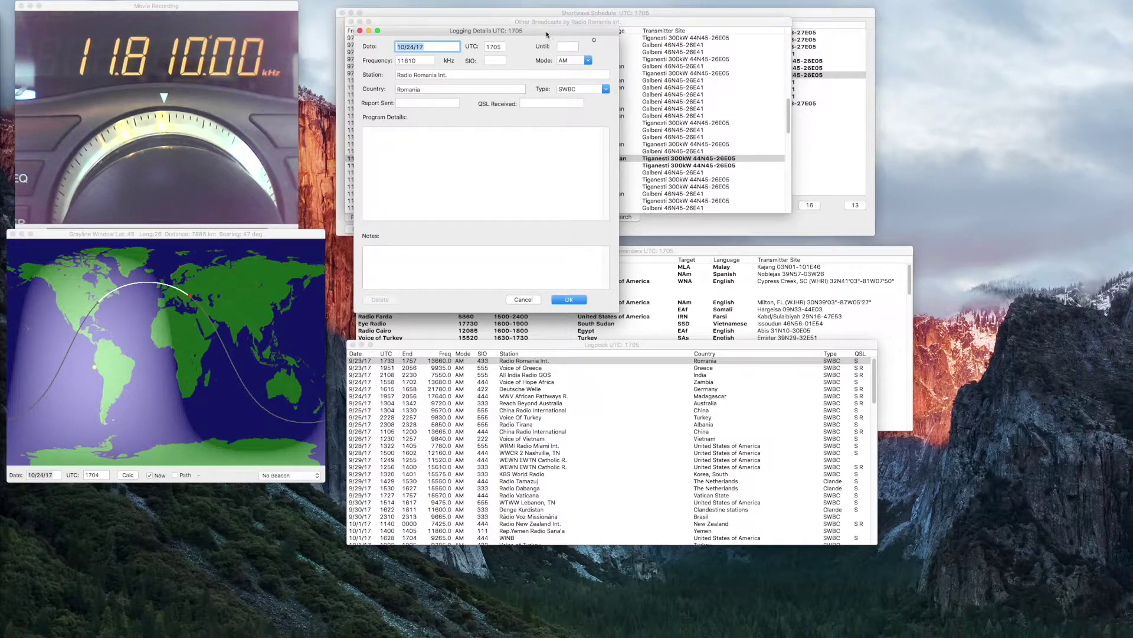
drag(547, 34, 561, 57)
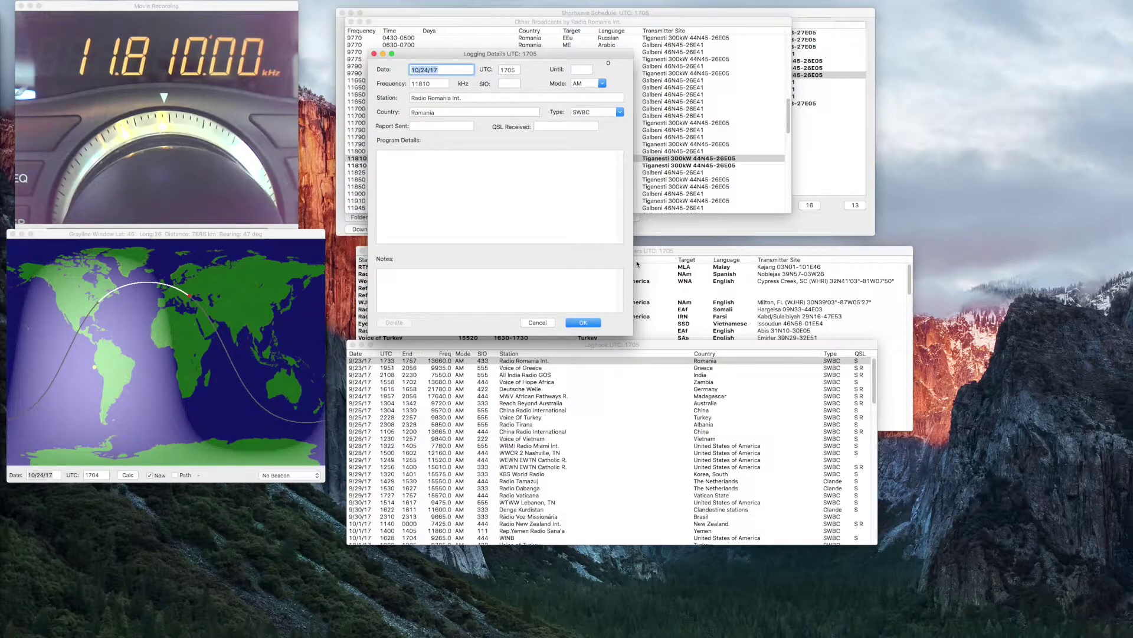
click(513, 69)
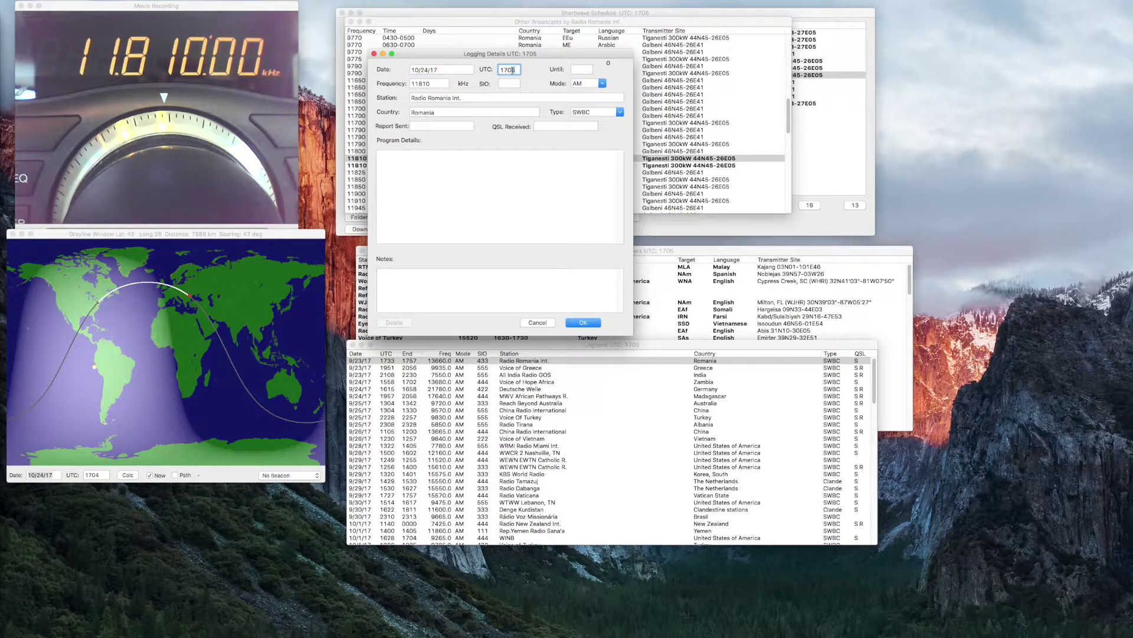
click(571, 69)
text(1795)
key(BackSpace)
key(BackSpace)
text(05)
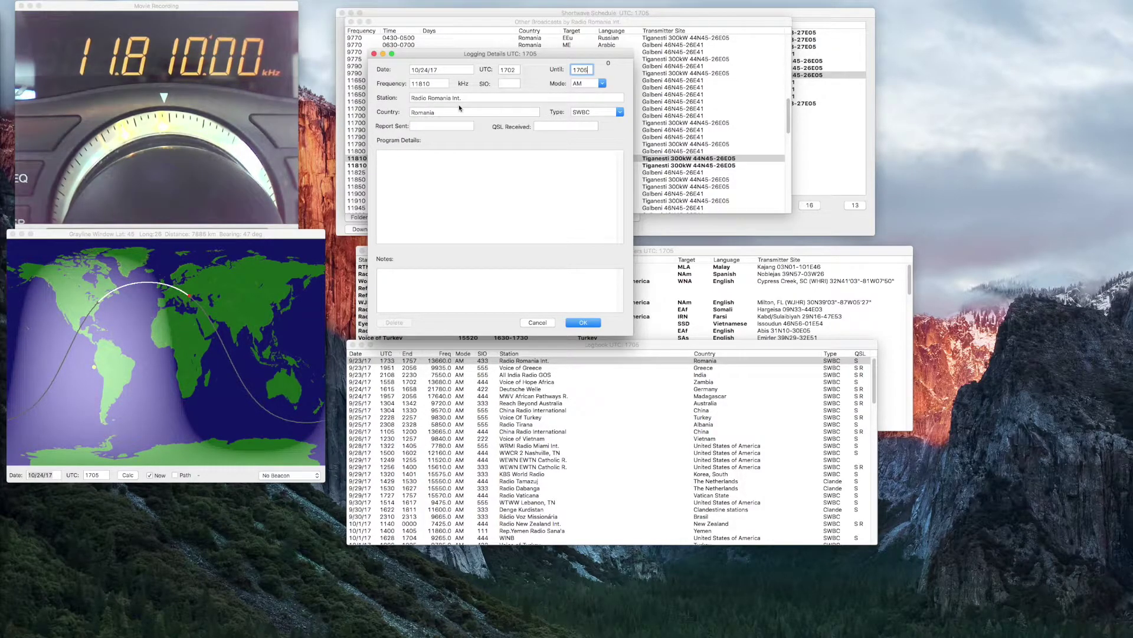
- Enter SIO 444, keep mode AM and type SWBC, and save the entry
click(508, 84)
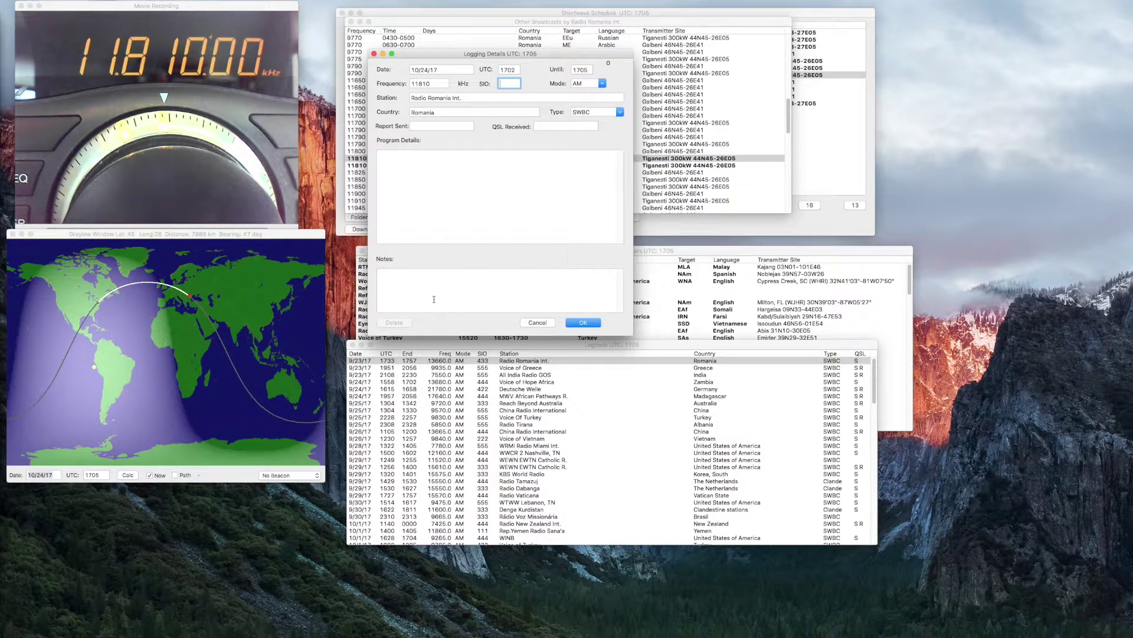
text(444)
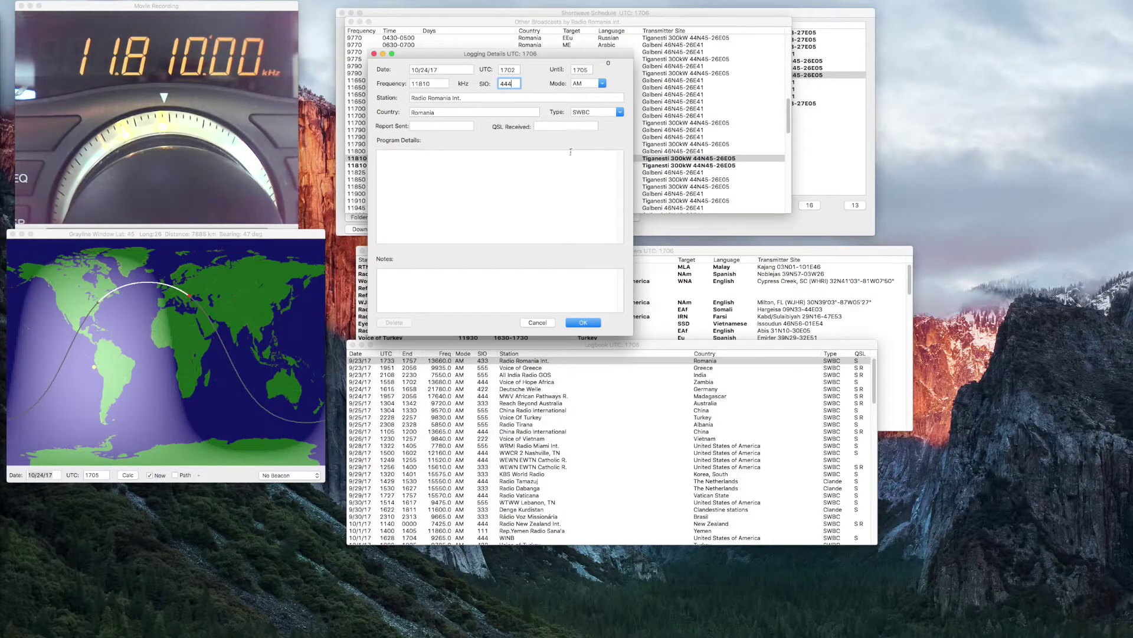
click(602, 84)
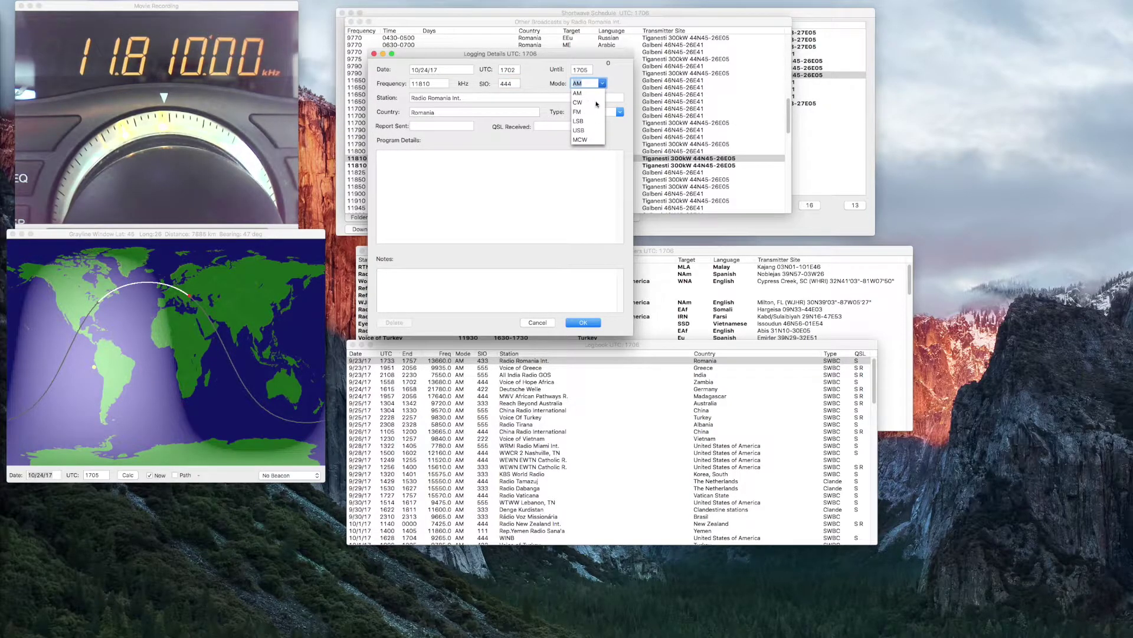
click(602, 85)
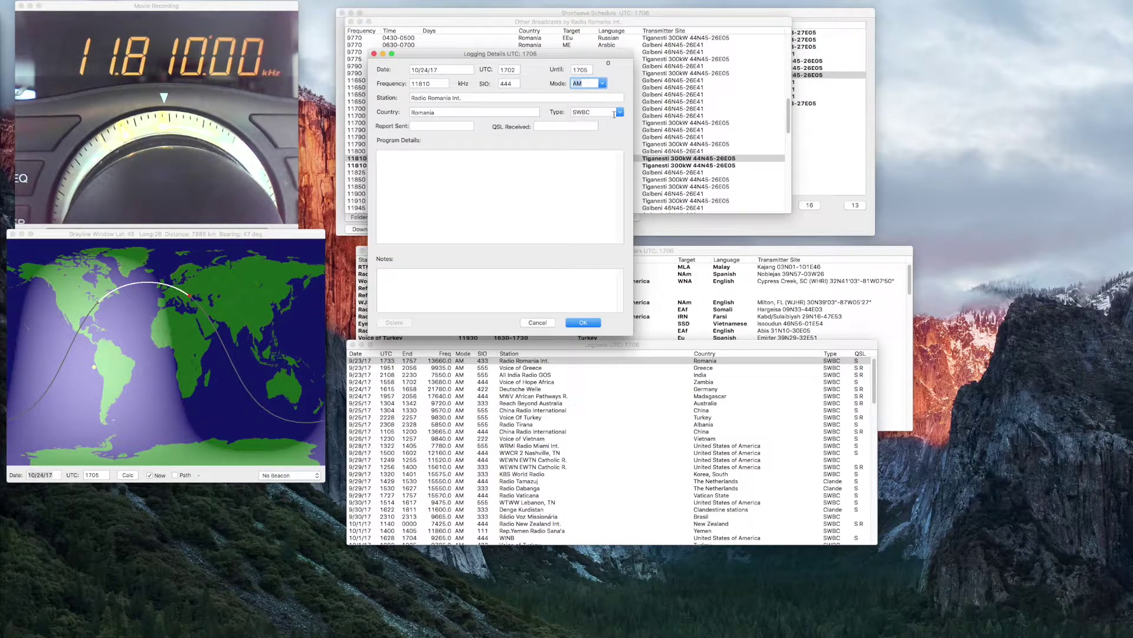
click(614, 114)
click(520, 146)
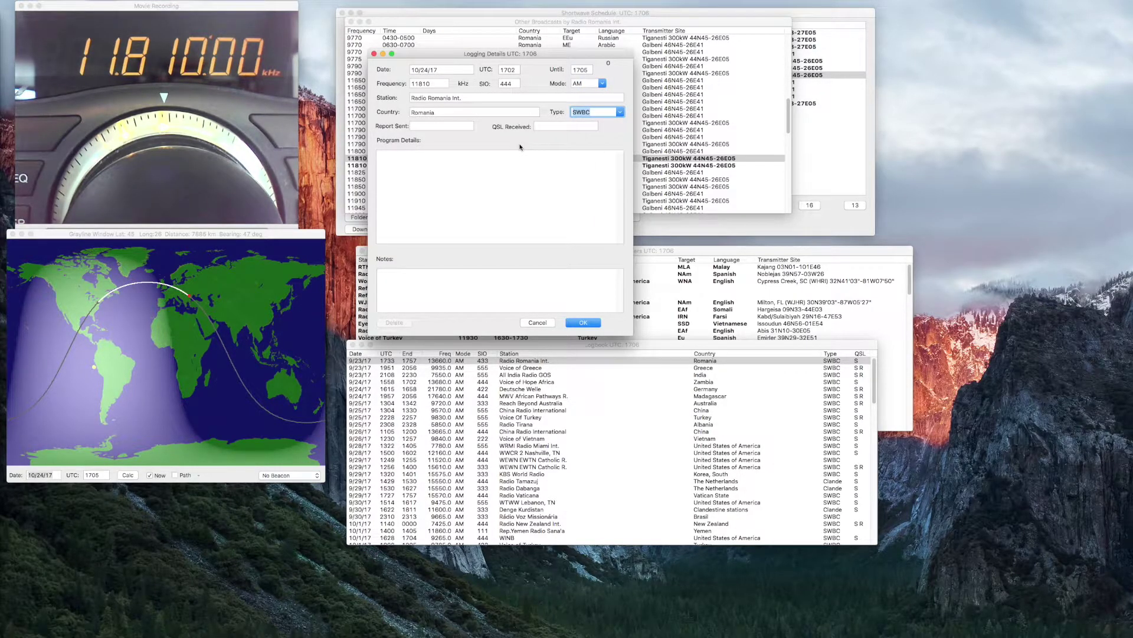
click(439, 181)
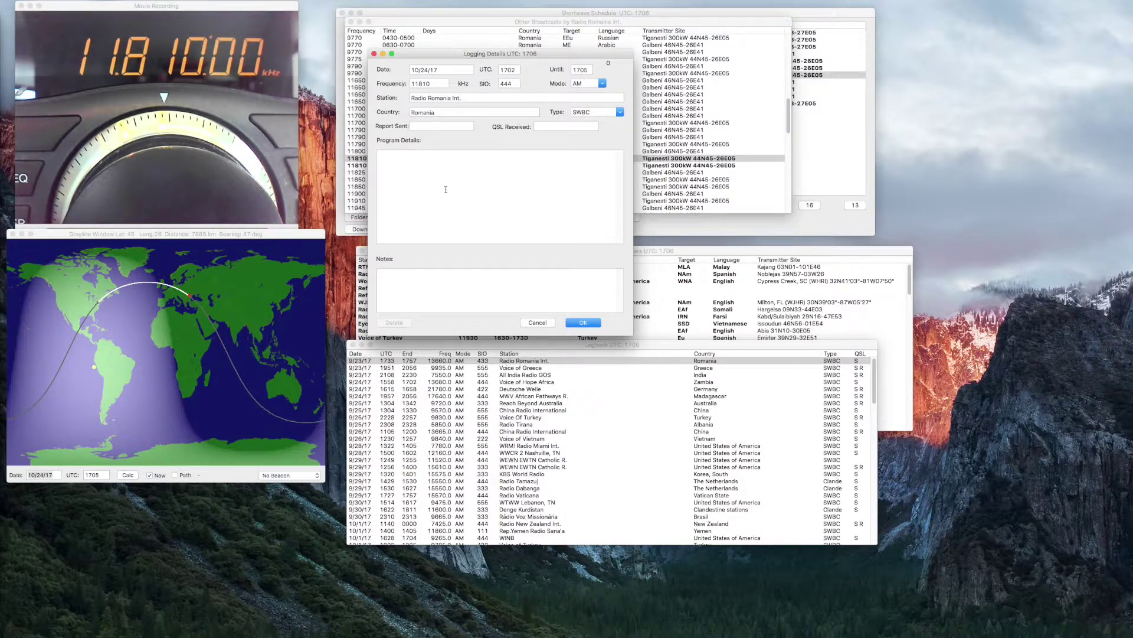
click(584, 323)
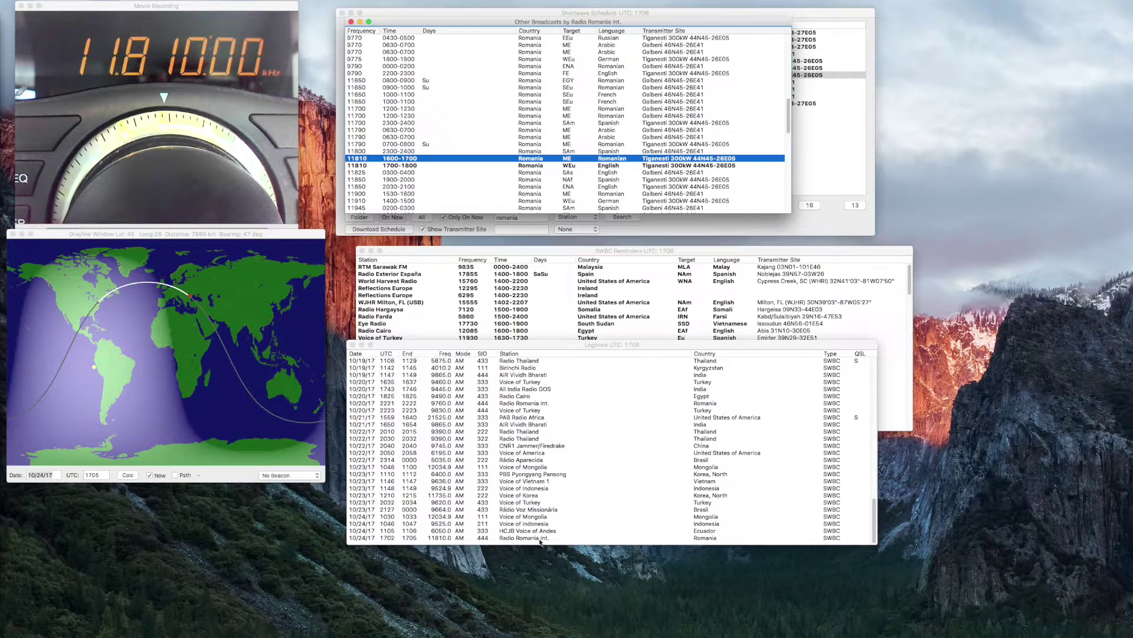
- Scroll up the logbook and open the 10/3/17 CHU Ottawa entry on 7850 kHz
scroll(586, 423, up, 2)
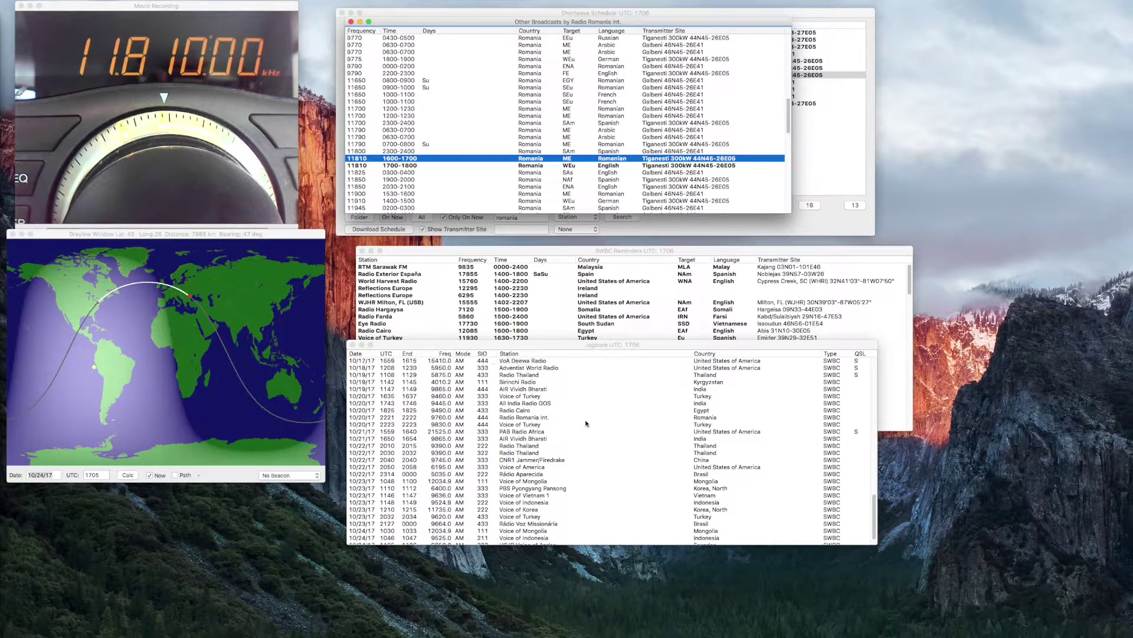
scroll(586, 423, up, 5)
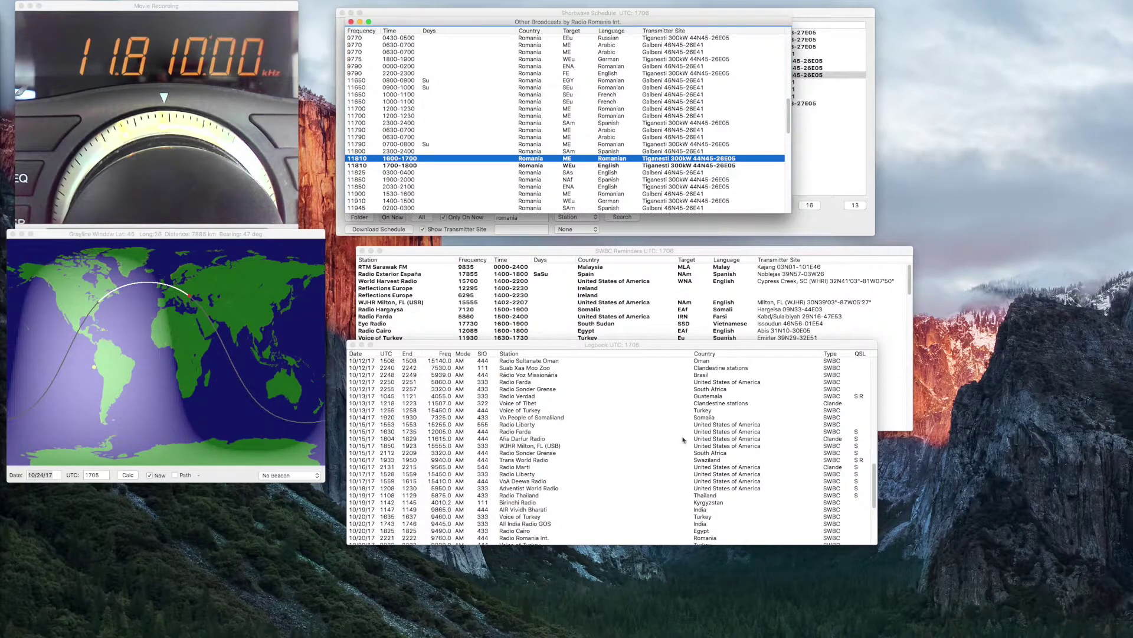
scroll(590, 402, up, 2)
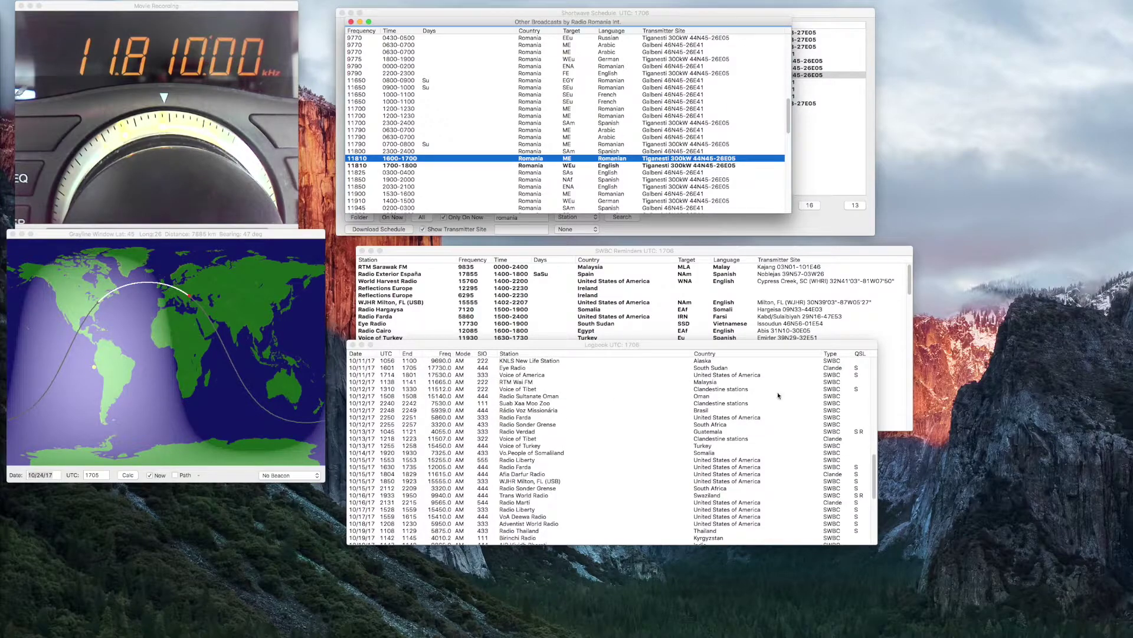
scroll(703, 408, up, 8)
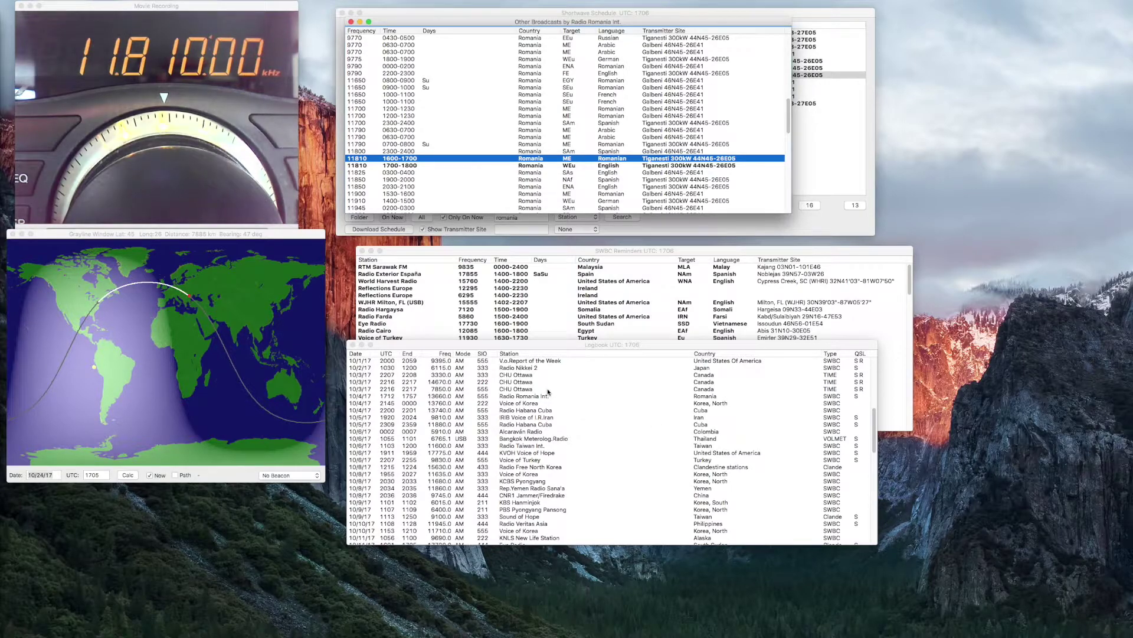
double_click(547, 391)
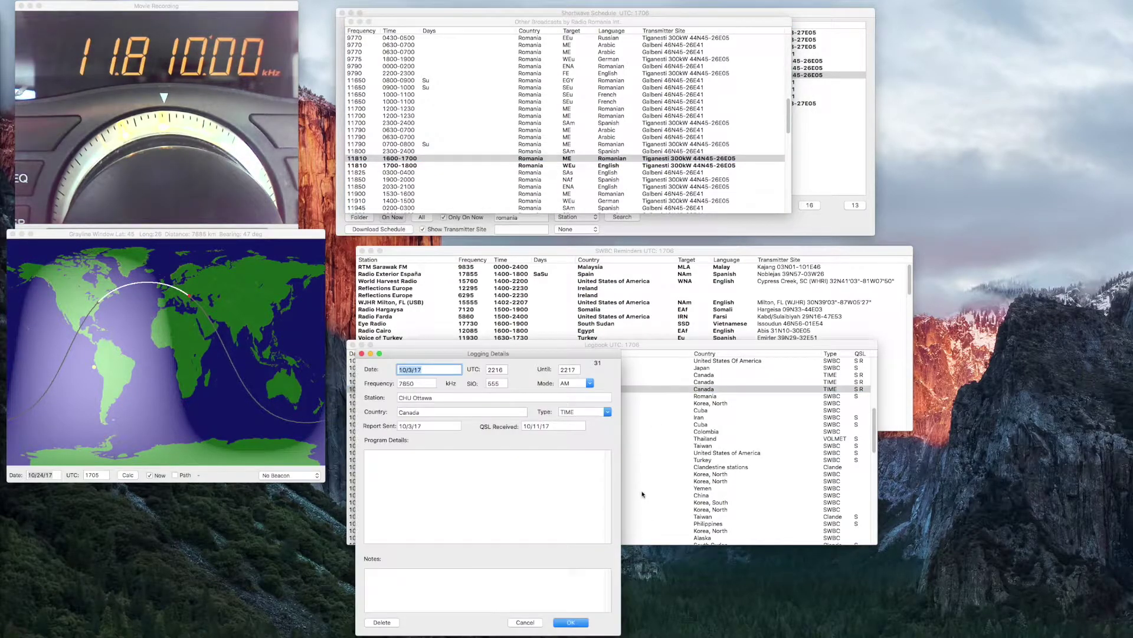
- Move the CHU Ottawa details aside and scroll the logbook back to entries from 9/23/17
drag(529, 353, 573, 279)
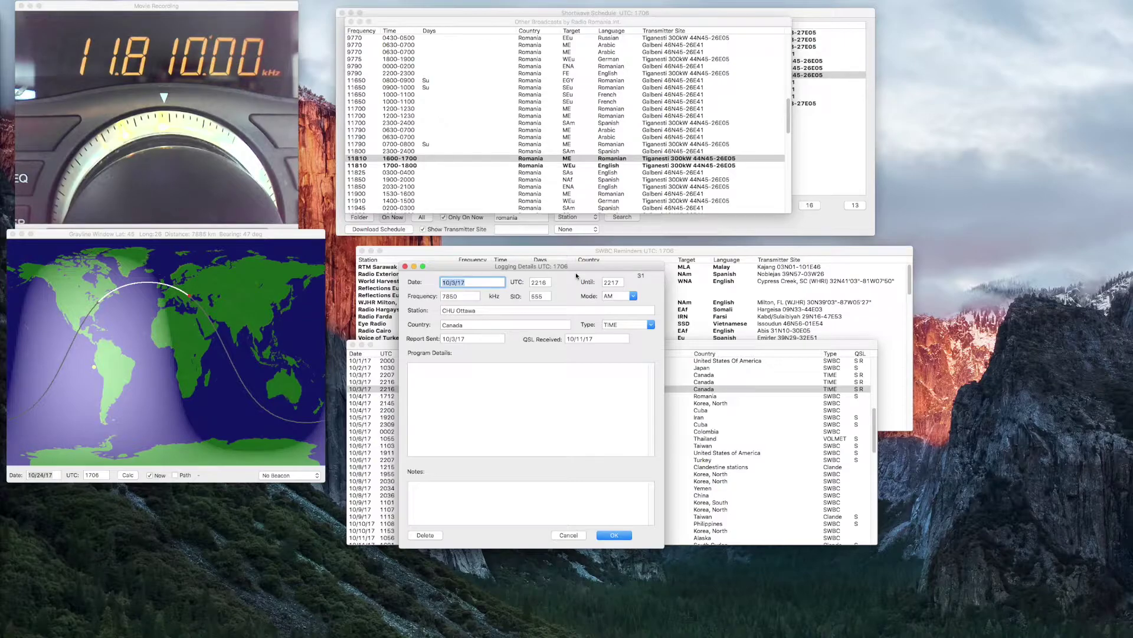
click(692, 389)
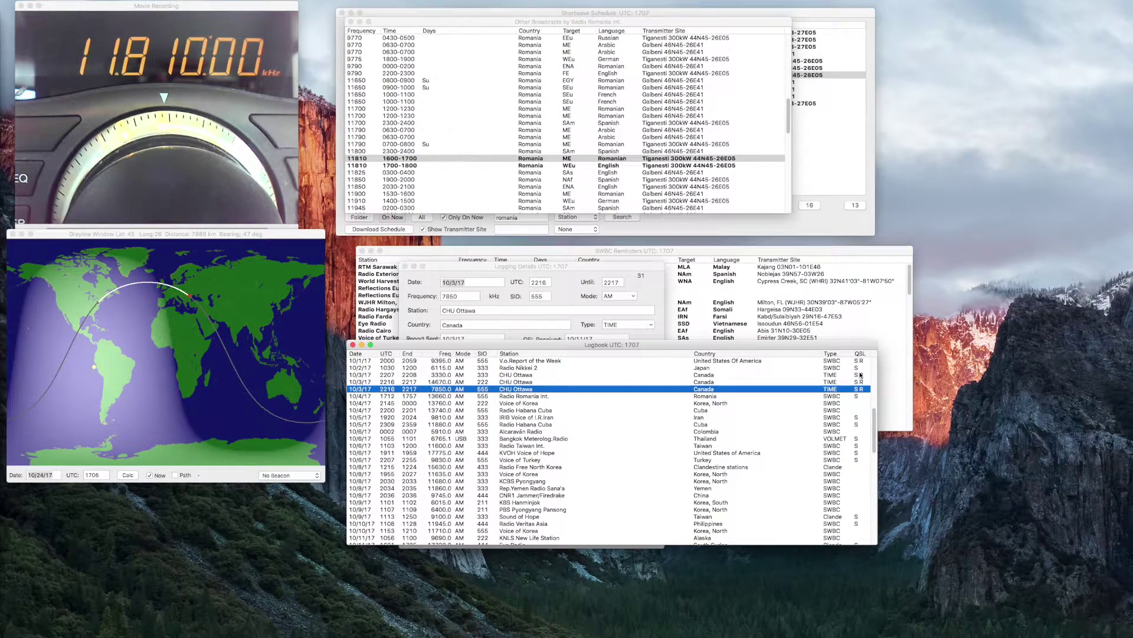
scroll(860, 378, up, 2)
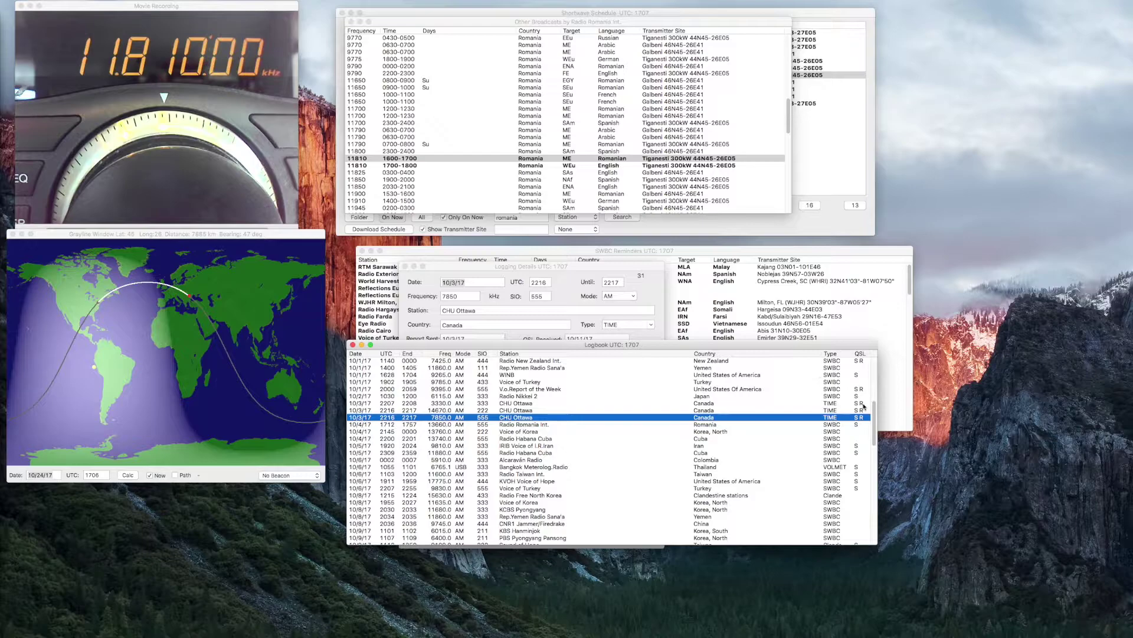
scroll(860, 402, up, 6)
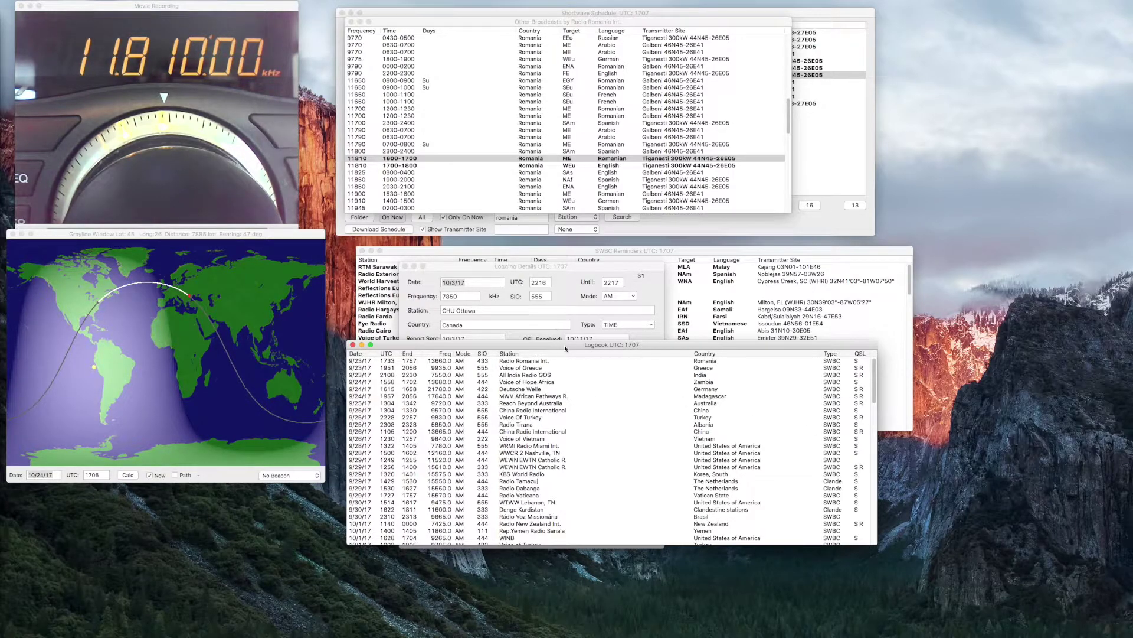
- Search the logbook by country 'turkey' to list its seven Voice of Turkey entries
key(super+f)
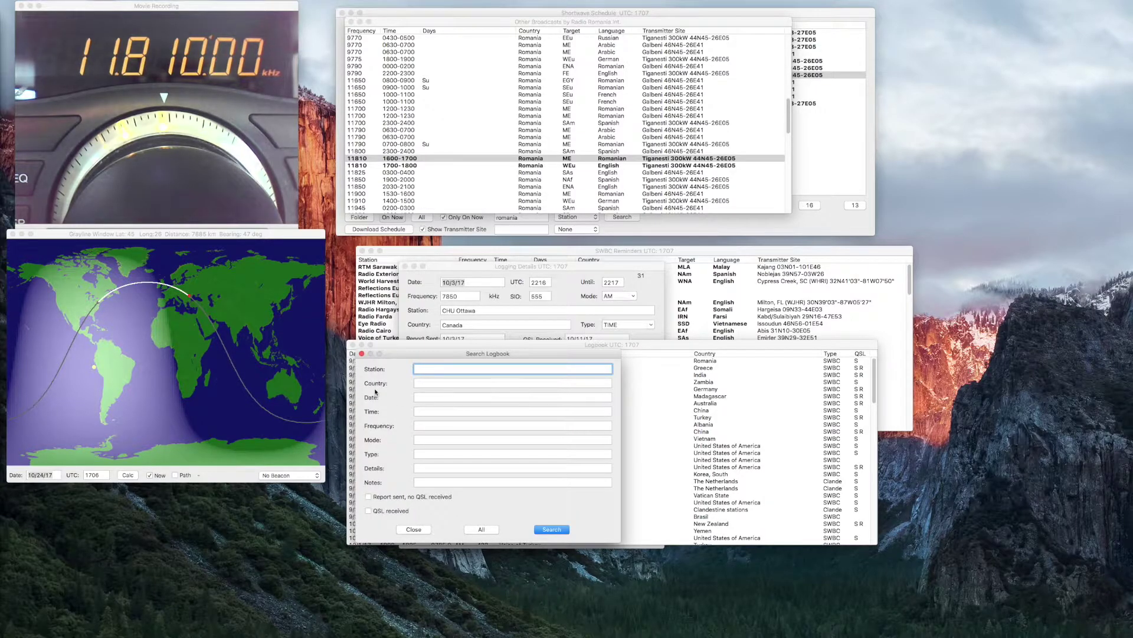
click(436, 385)
text(t)
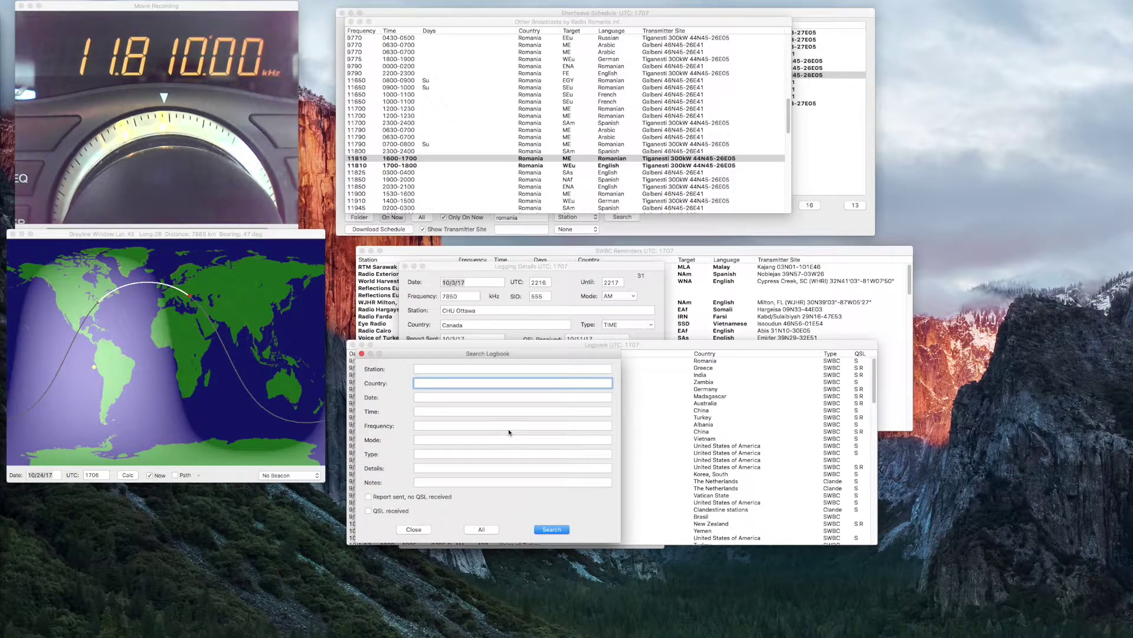
text(urkey)
click(555, 528)
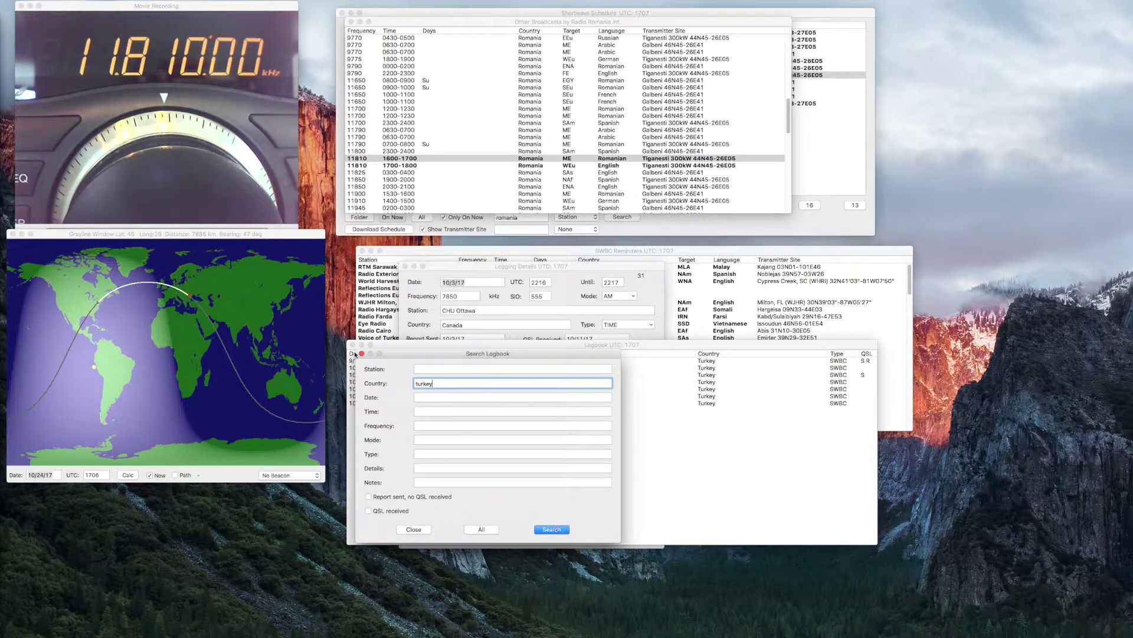
drag(616, 351, 576, 341)
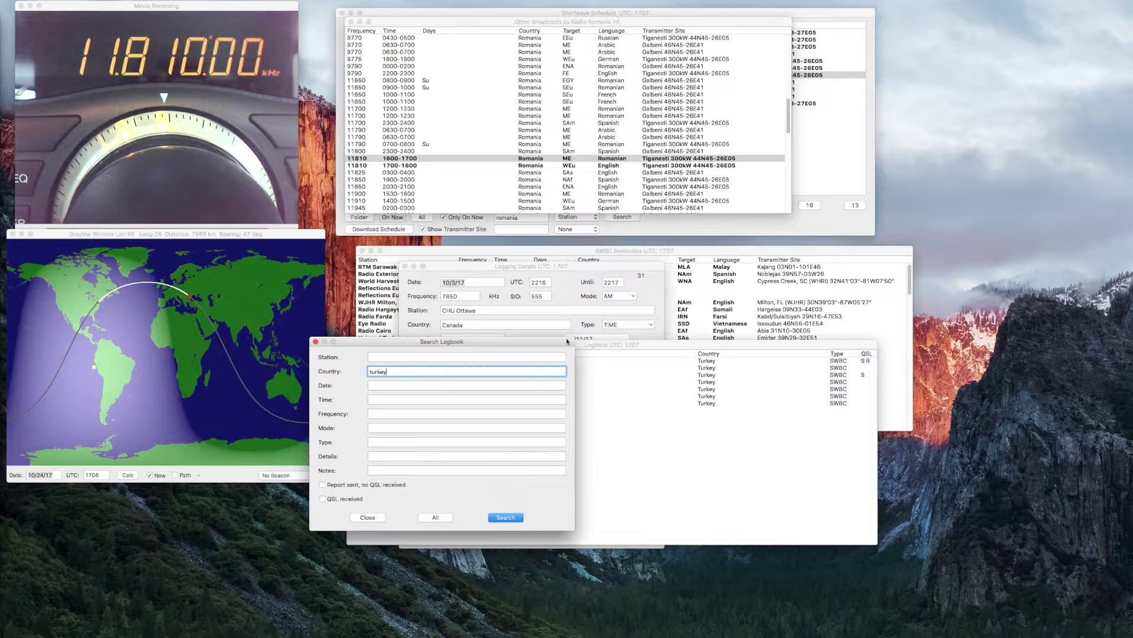
click(590, 366)
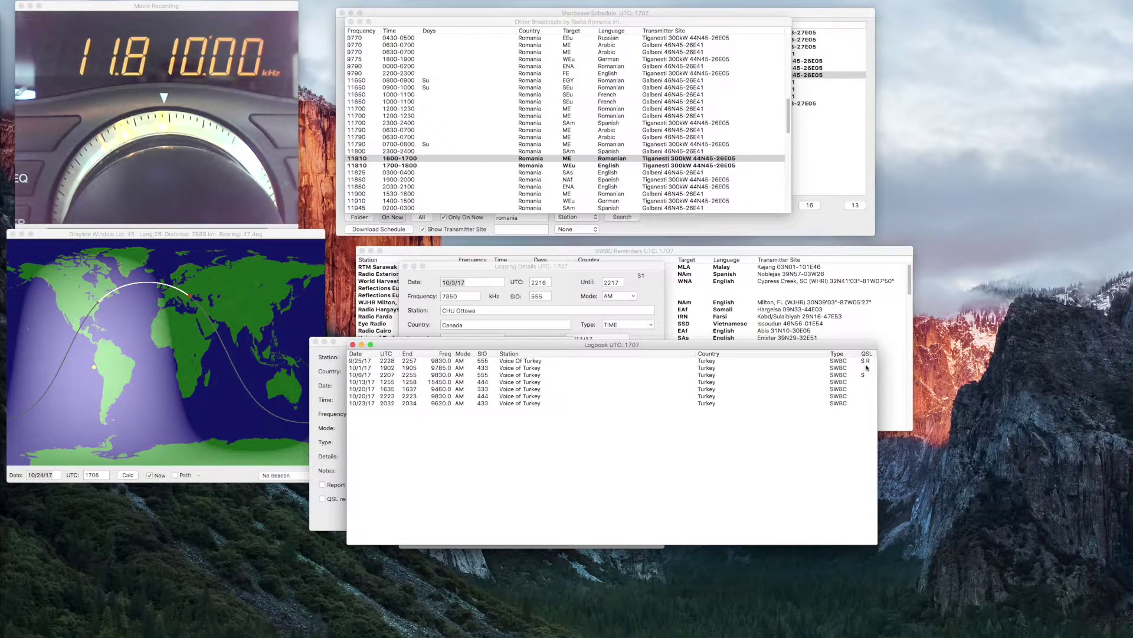
- View and close the details of the 9/25/17 and 10/6/17 Voice of Turkey entries
double_click(534, 362)
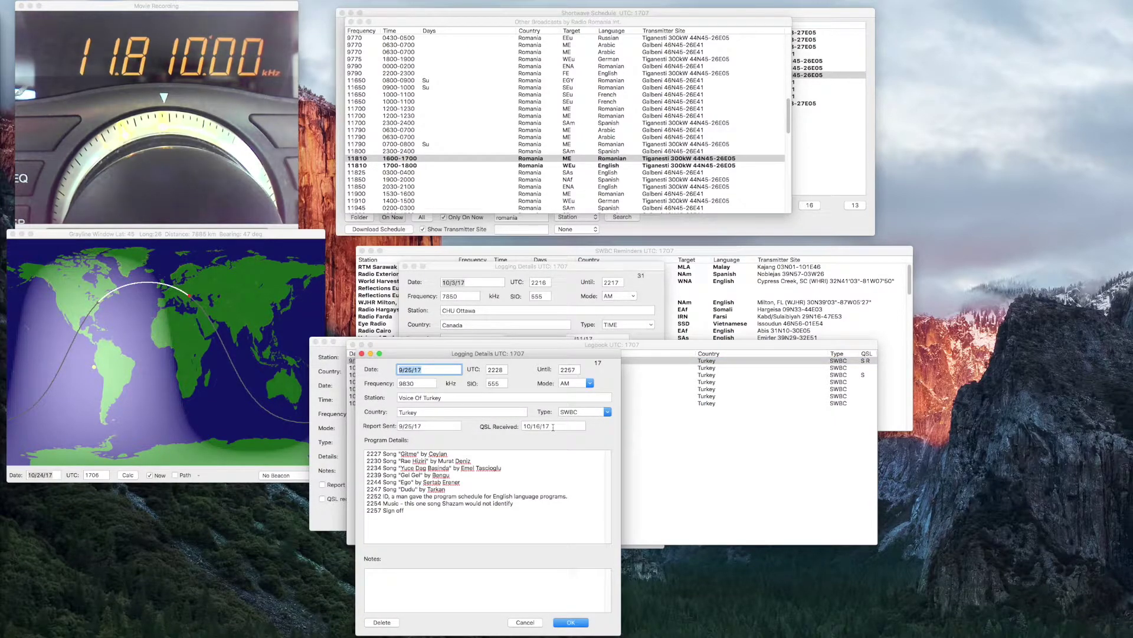
click(523, 622)
double_click(775, 377)
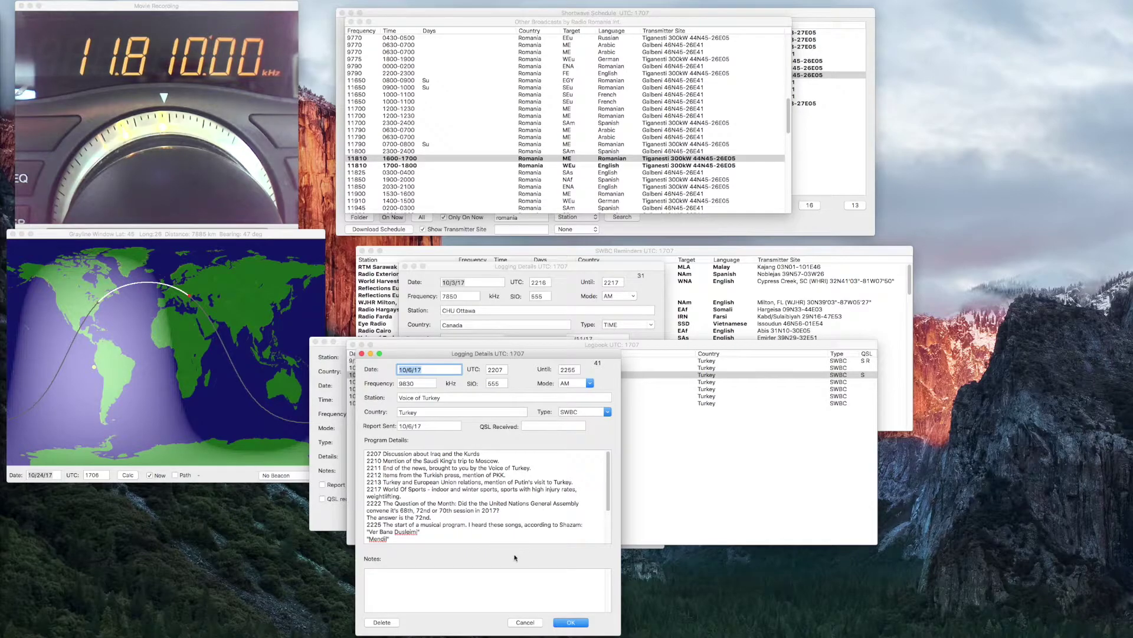
click(519, 623)
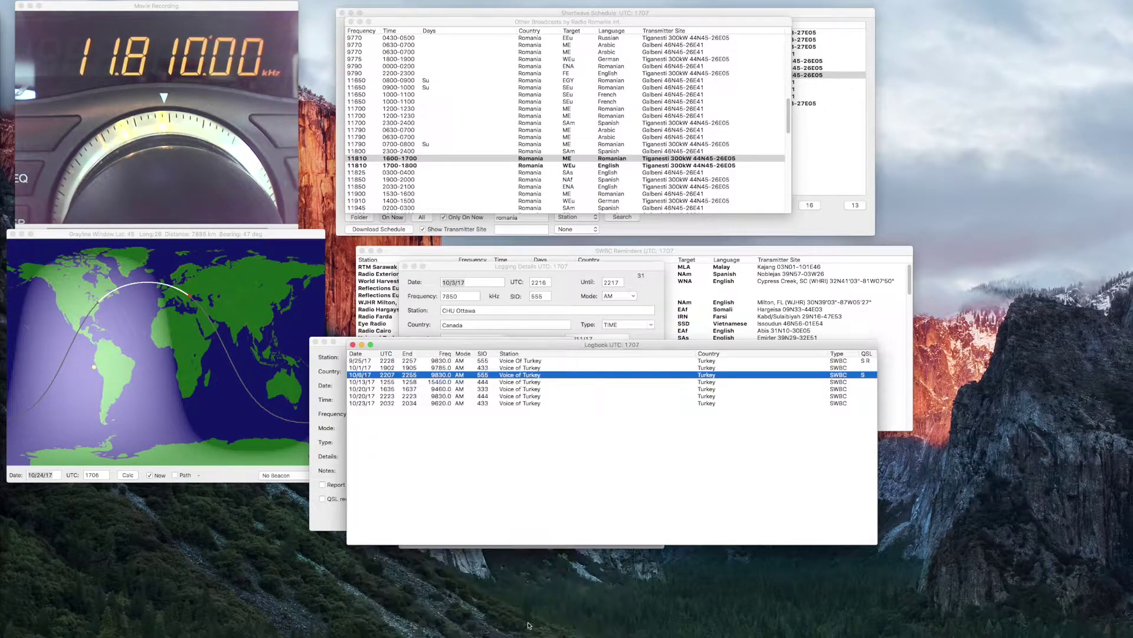
- Clear the 'turkey' country criterion and search frequency 11710, finding the lone Voice of Korea entry
click(344, 344)
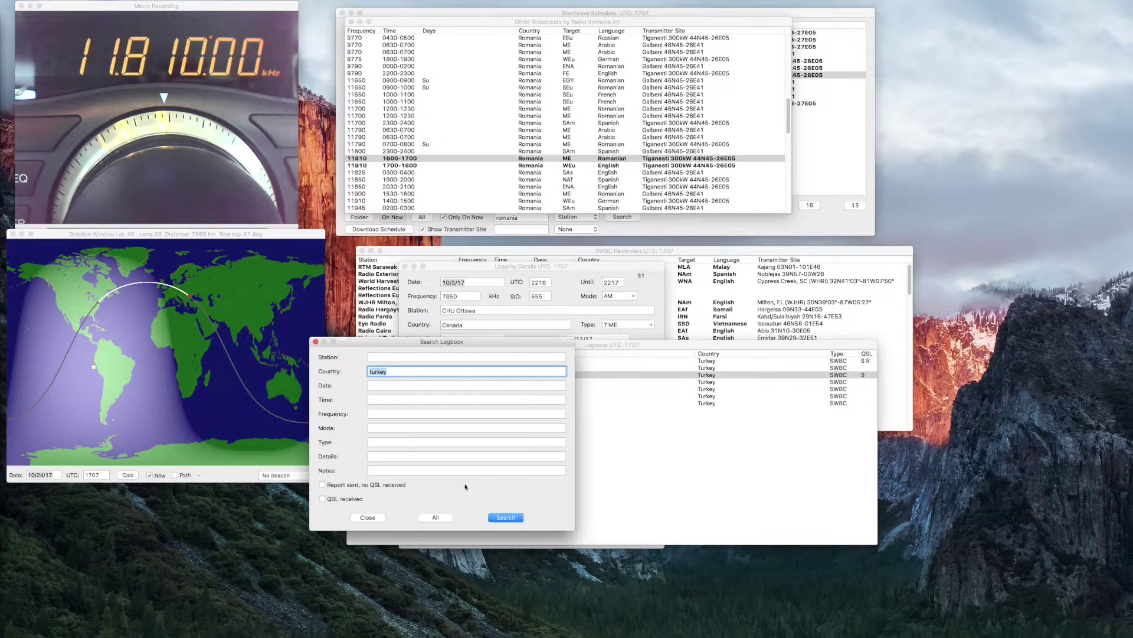
click(448, 516)
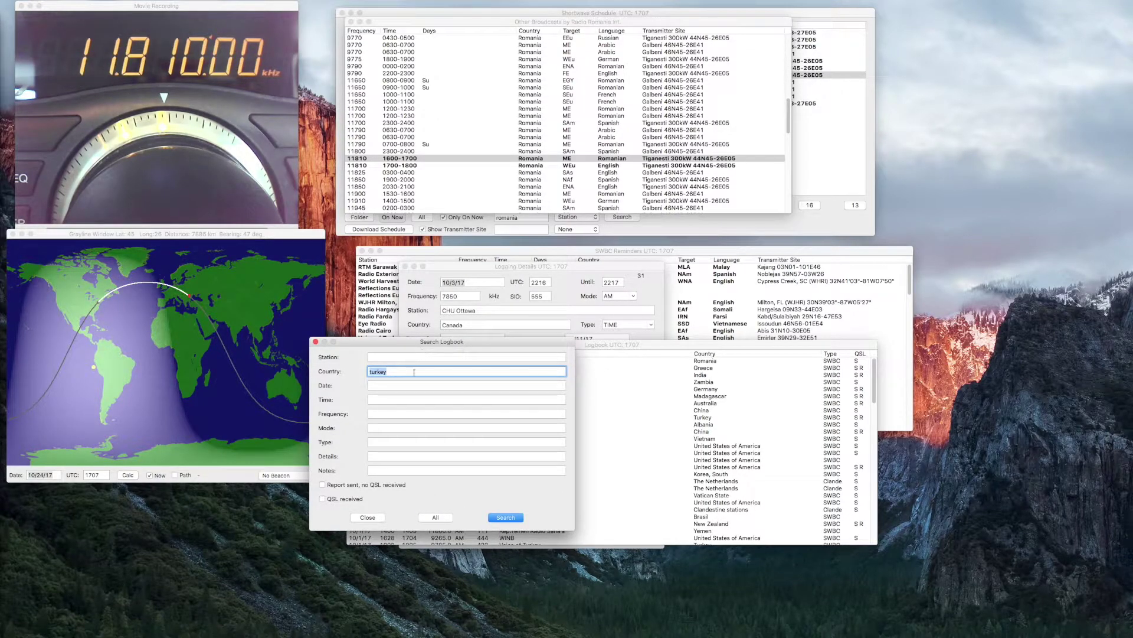
click(427, 413)
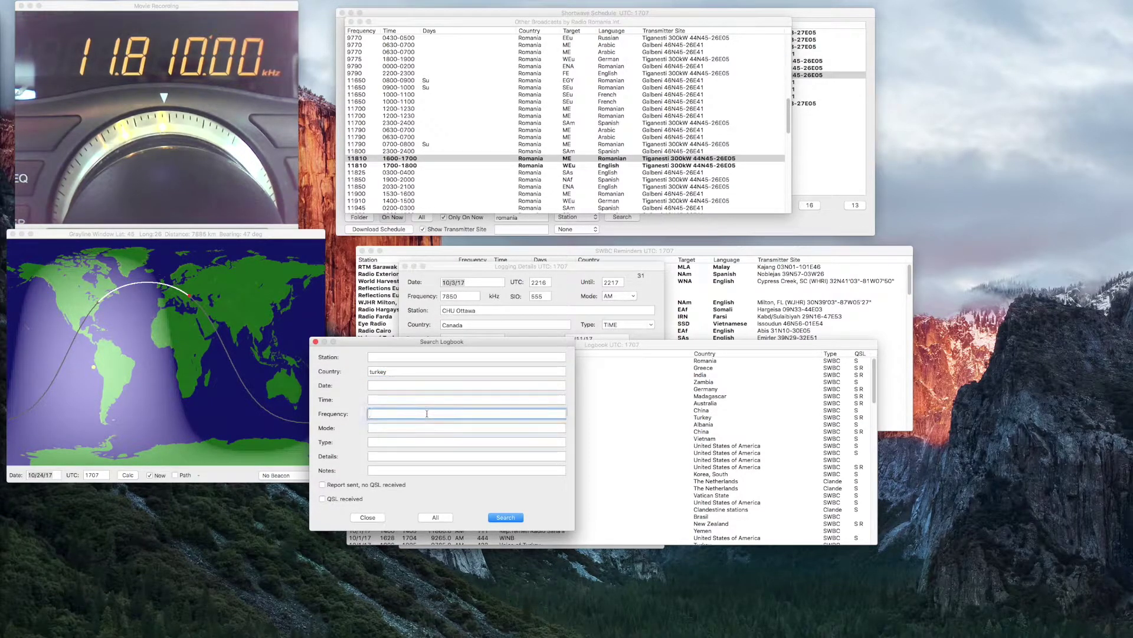
text(11710)
double_click(390, 372)
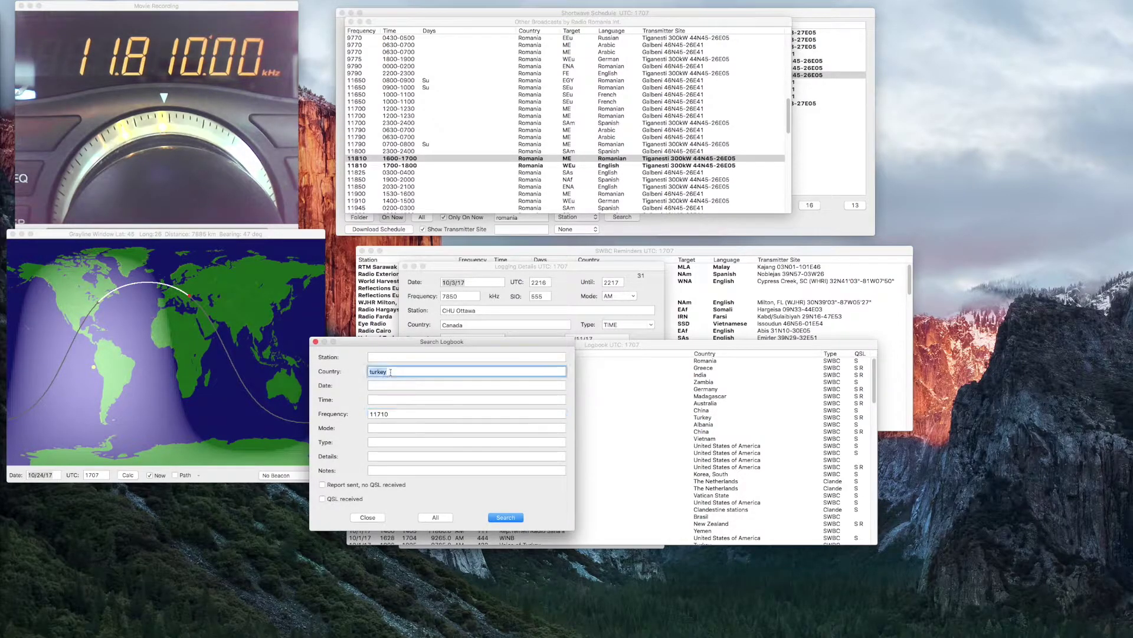
key(BackSpace)
click(505, 516)
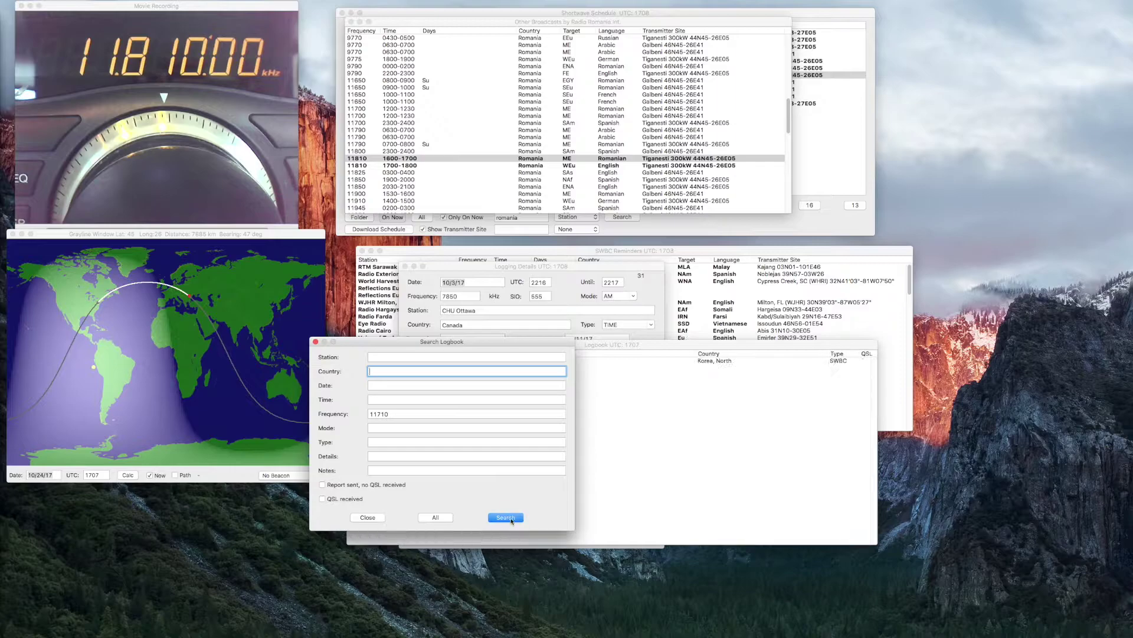
click(590, 362)
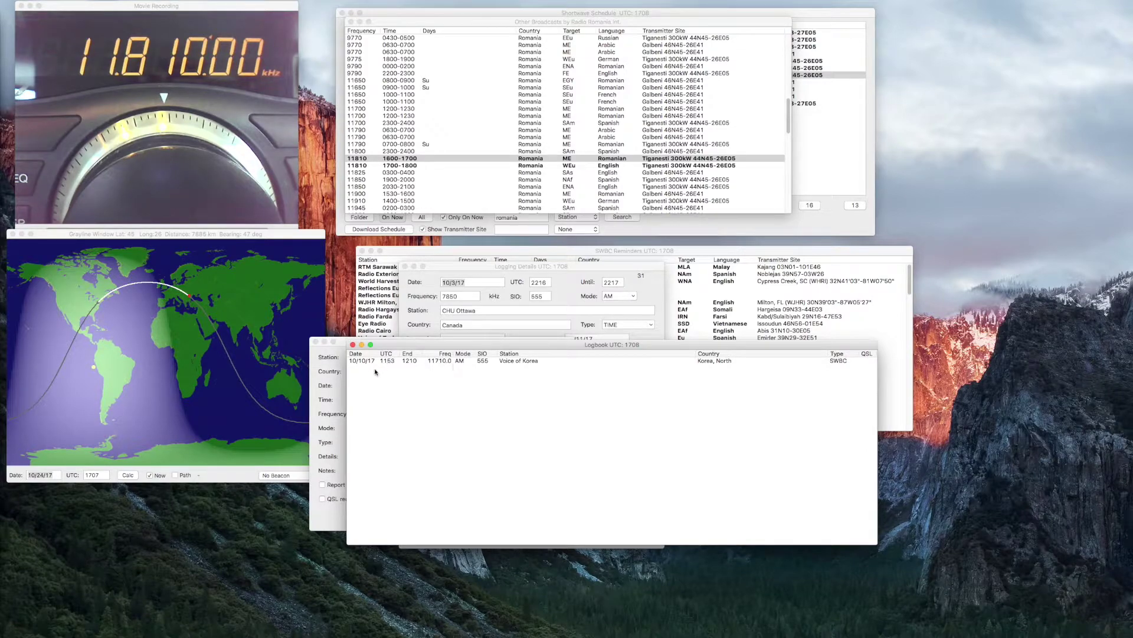
click(334, 408)
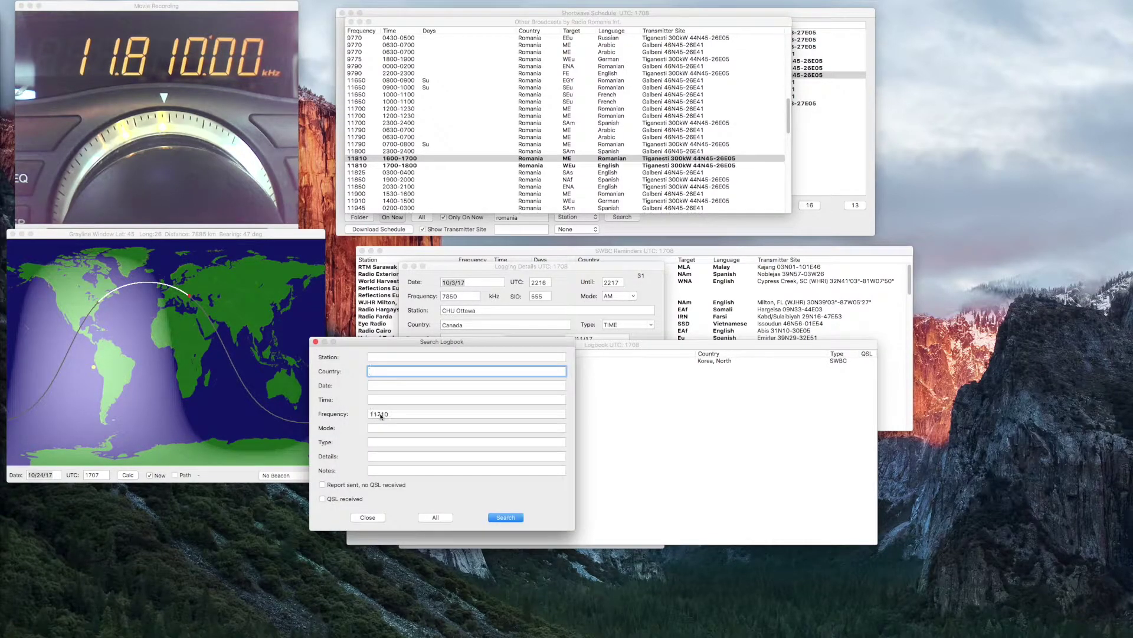
click(380, 414)
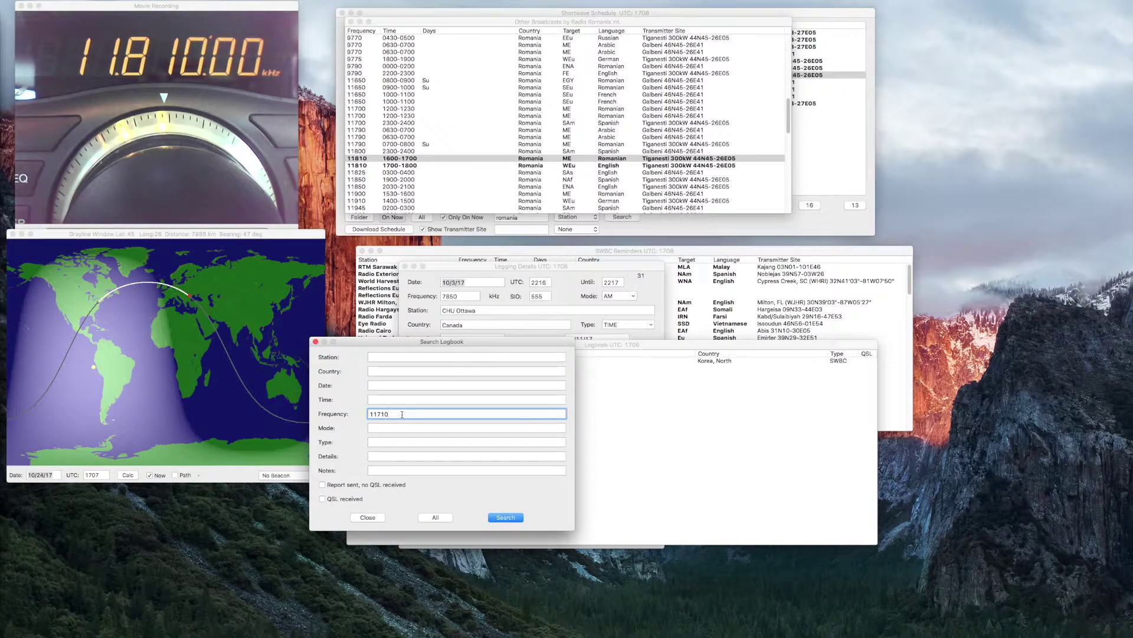
key(BackSpace)
key(BackSpace)
key(BackSpace)
text(400-12100)
click(506, 517)
- Review the 11400–12100 kHz matches, then clear the 1100-2300 time criterion and move to Date
click(654, 347)
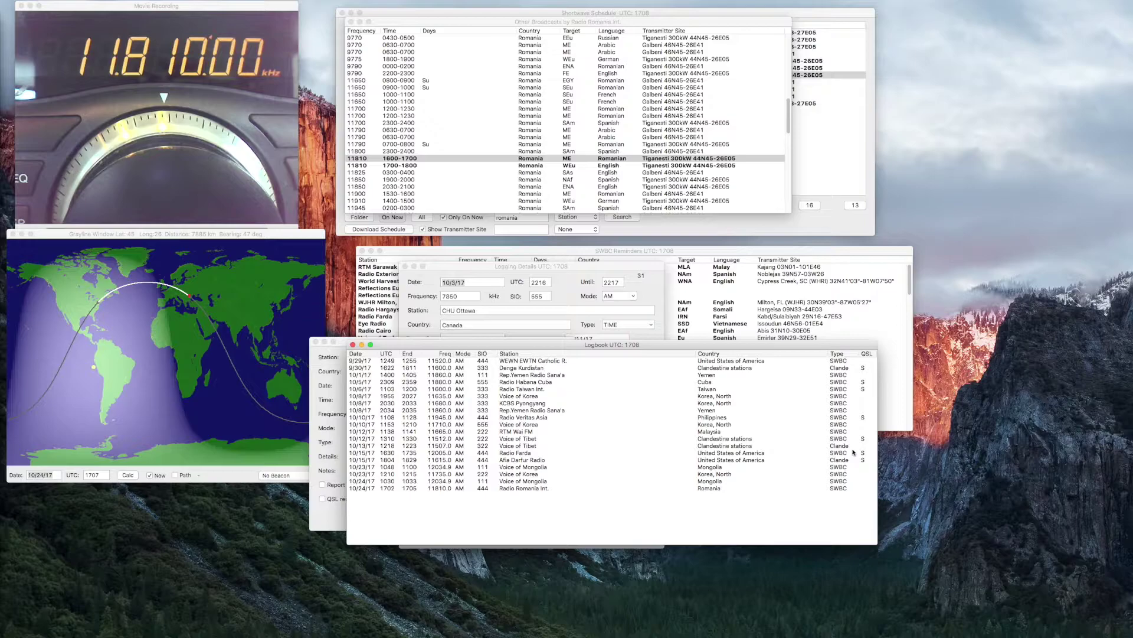
click(331, 399)
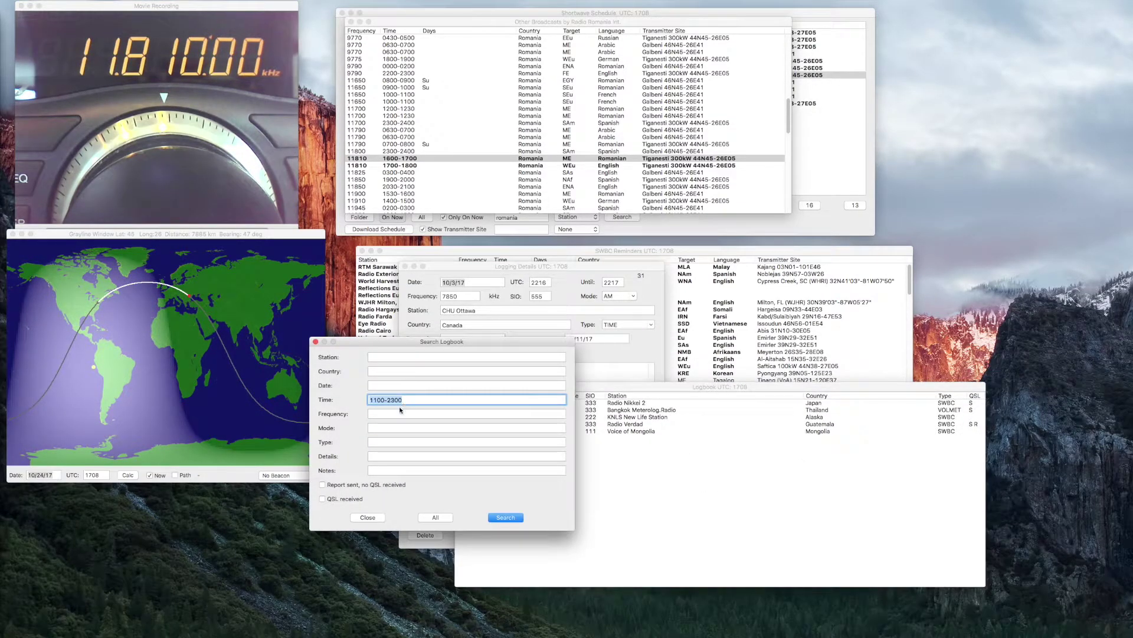
key(BackSpace)
click(385, 386)
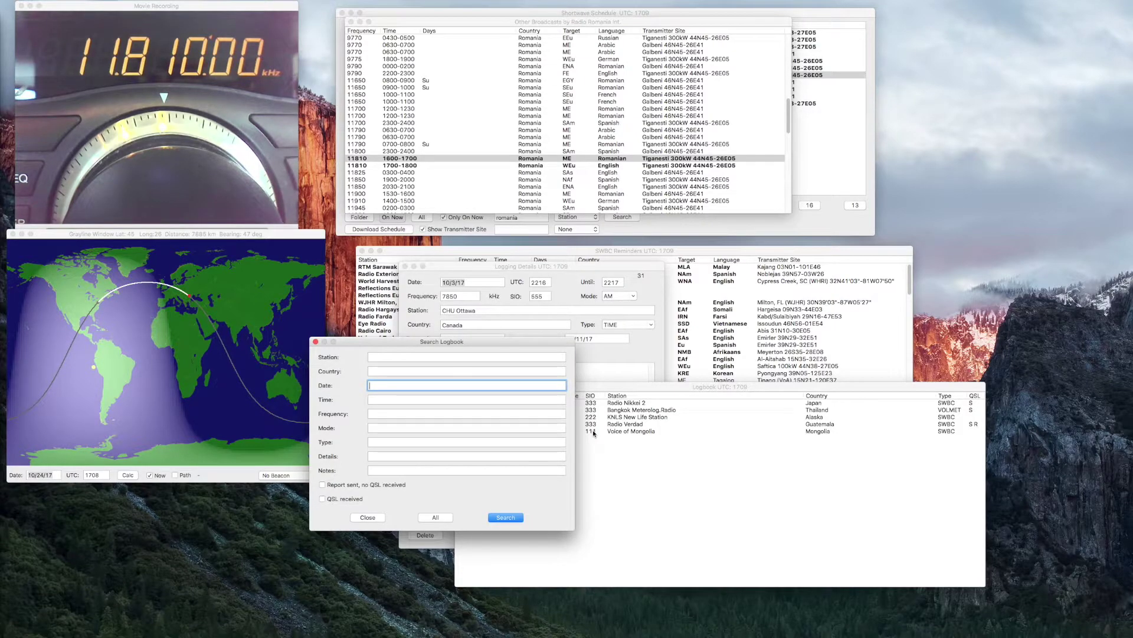
- Search the logbook for dates 10/3/17-10/12/17 and scroll through the results
text(10/3/17-10/12/17)
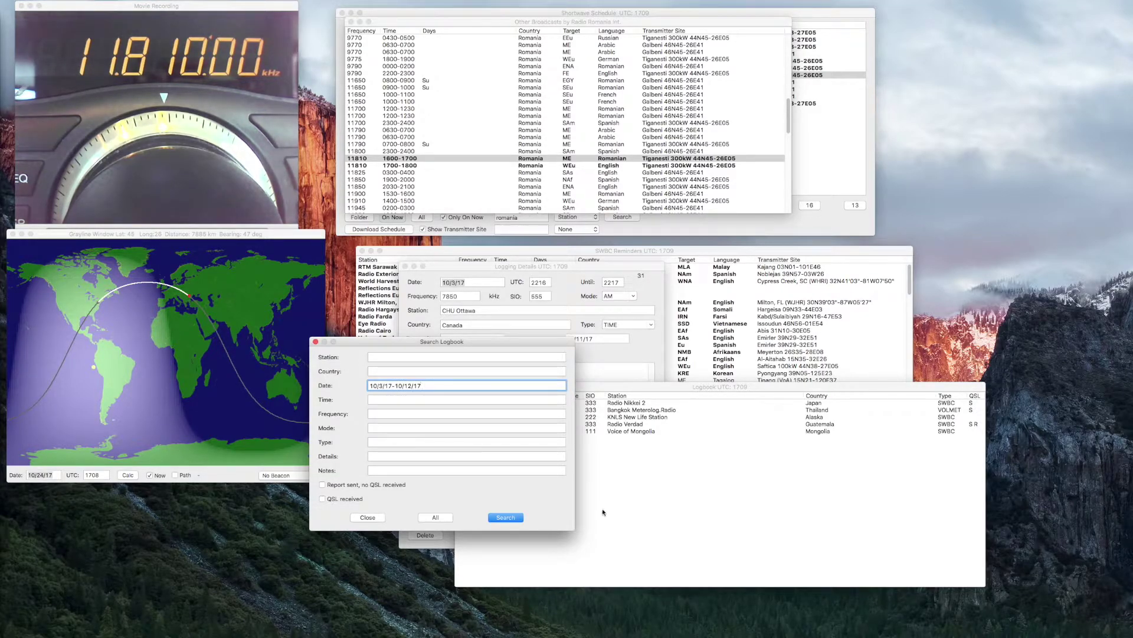
click(515, 517)
drag(664, 389, 725, 220)
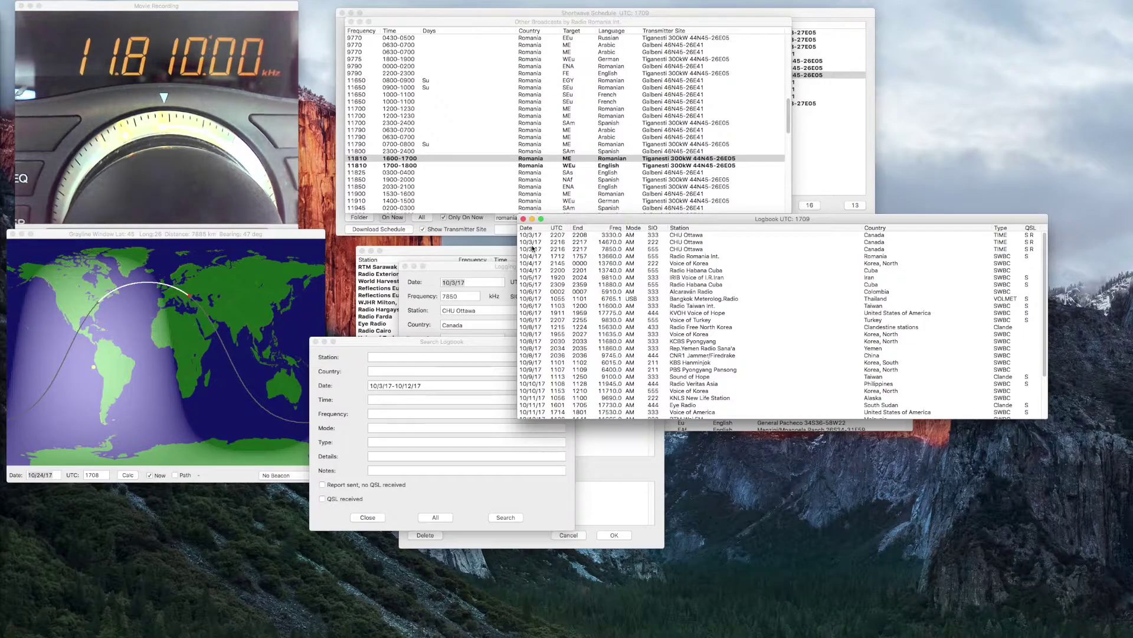
scroll(537, 266, down, 3)
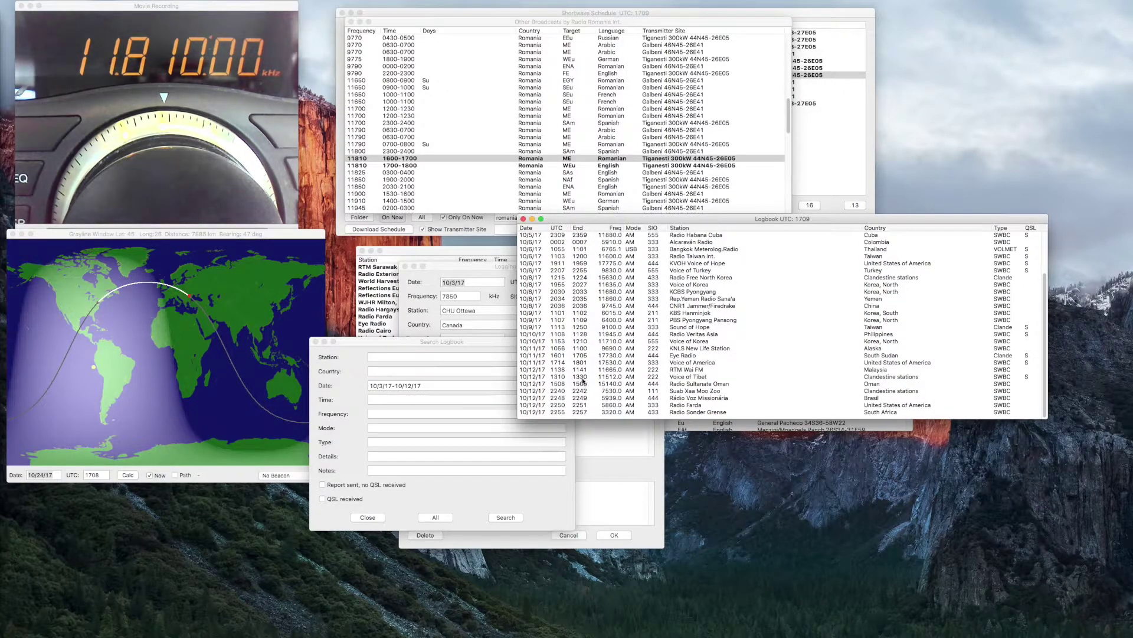
scroll(581, 379, up, 3)
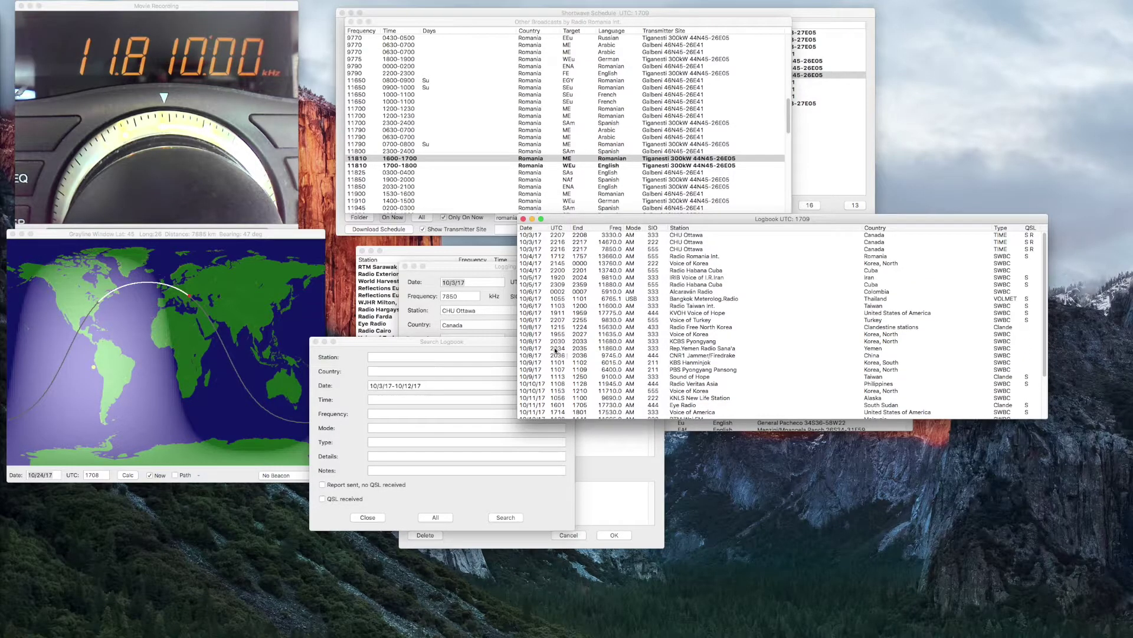
- Clear the date criterion and close the Search Logbook form
click(435, 385)
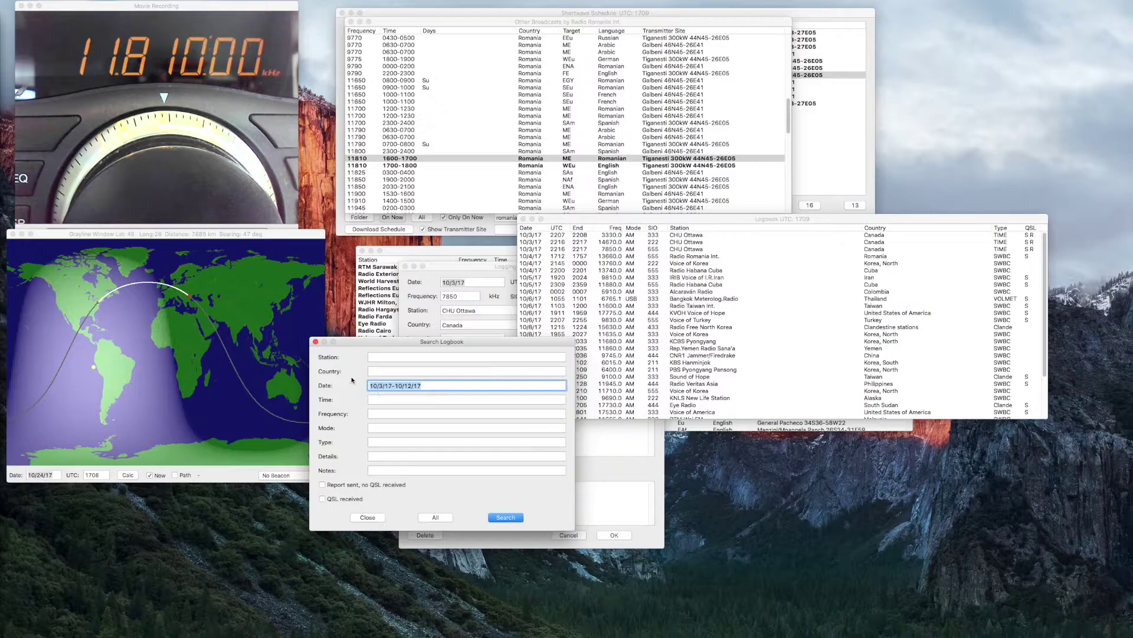
key(BackSpace)
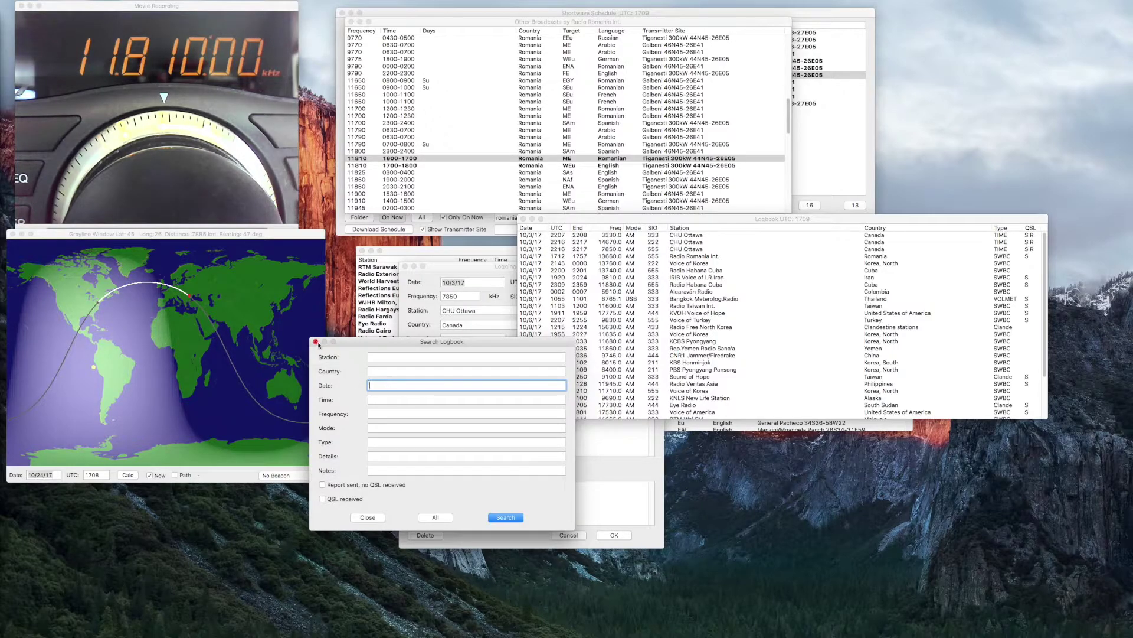
click(316, 342)
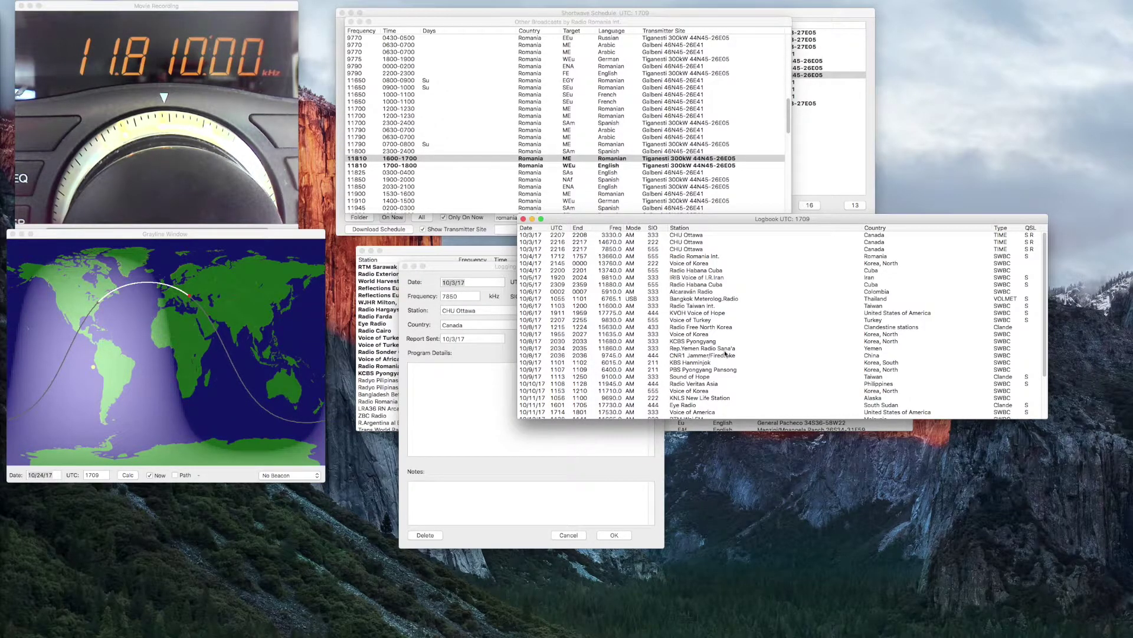
- From the 10/8/17 Voice of Korea entry, list its other transmissions (1630–1730, 3560–15245 kHz)
click(692, 335)
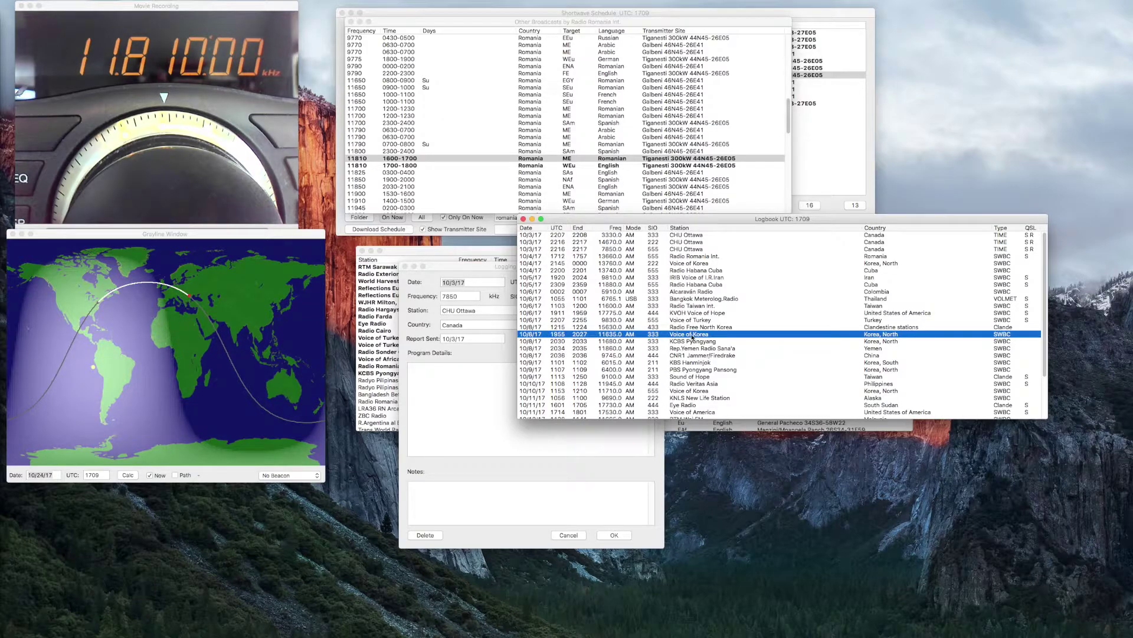
key(Up)
right_click(697, 329)
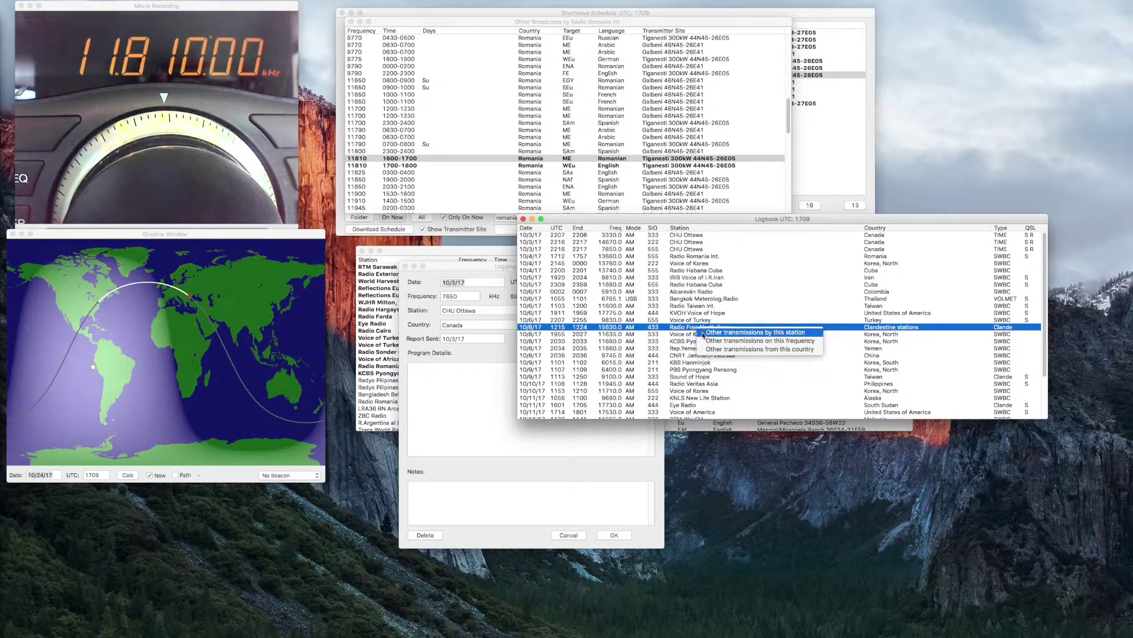
click(696, 335)
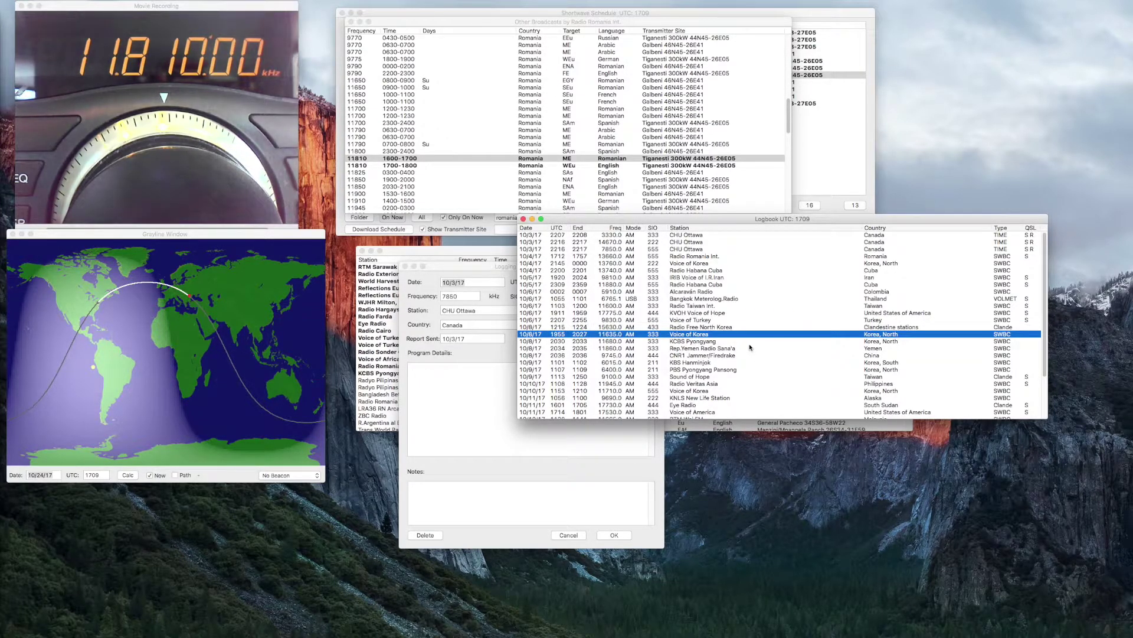
right_click(712, 338)
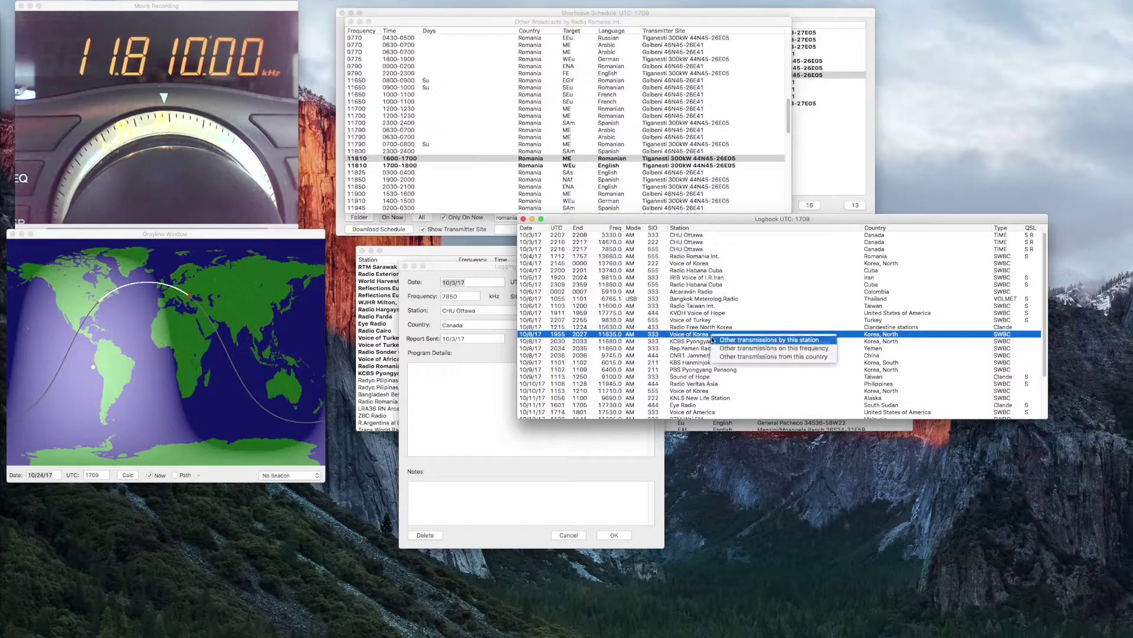
click(726, 340)
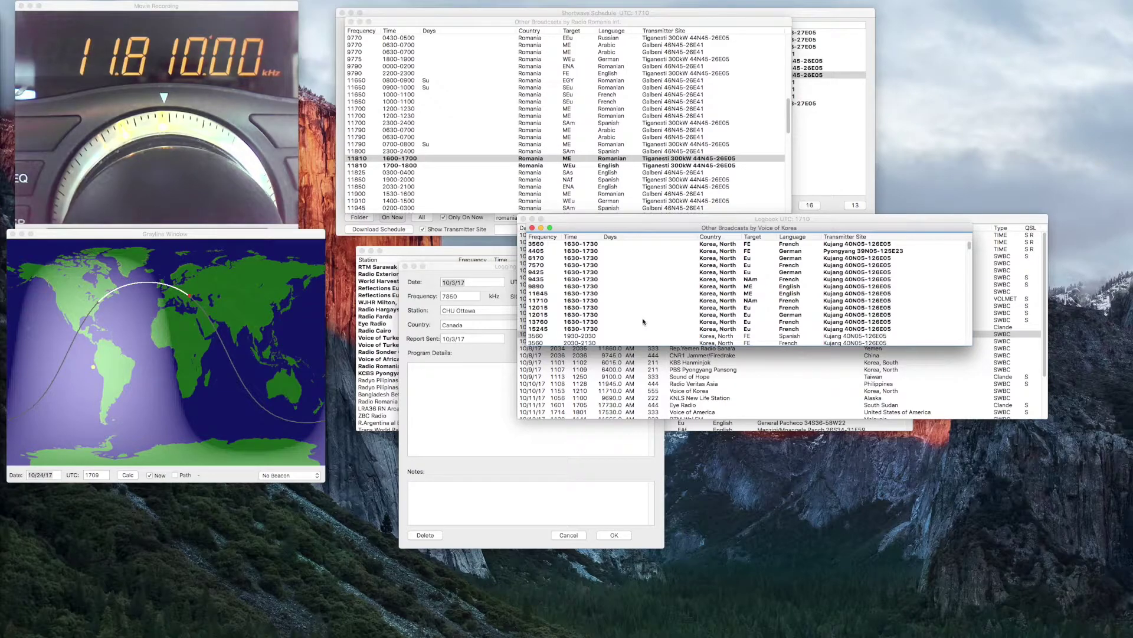
- Plot grayline paths for Voice of Korea's 12015 and 11645 kHz broadcasts, then close the list
click(588, 315)
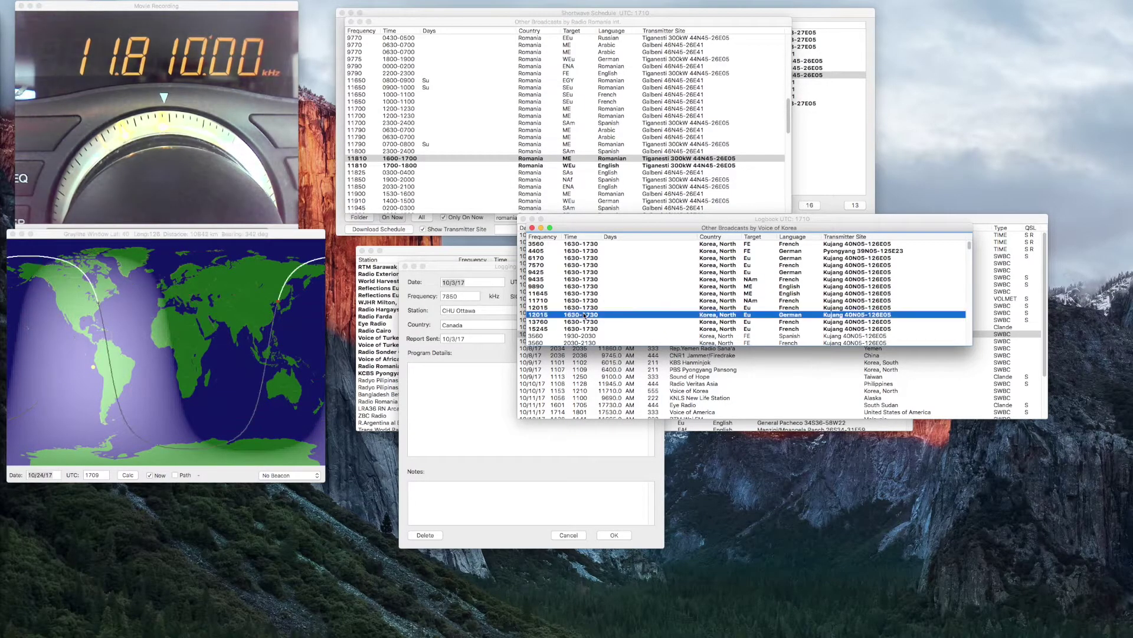
click(585, 293)
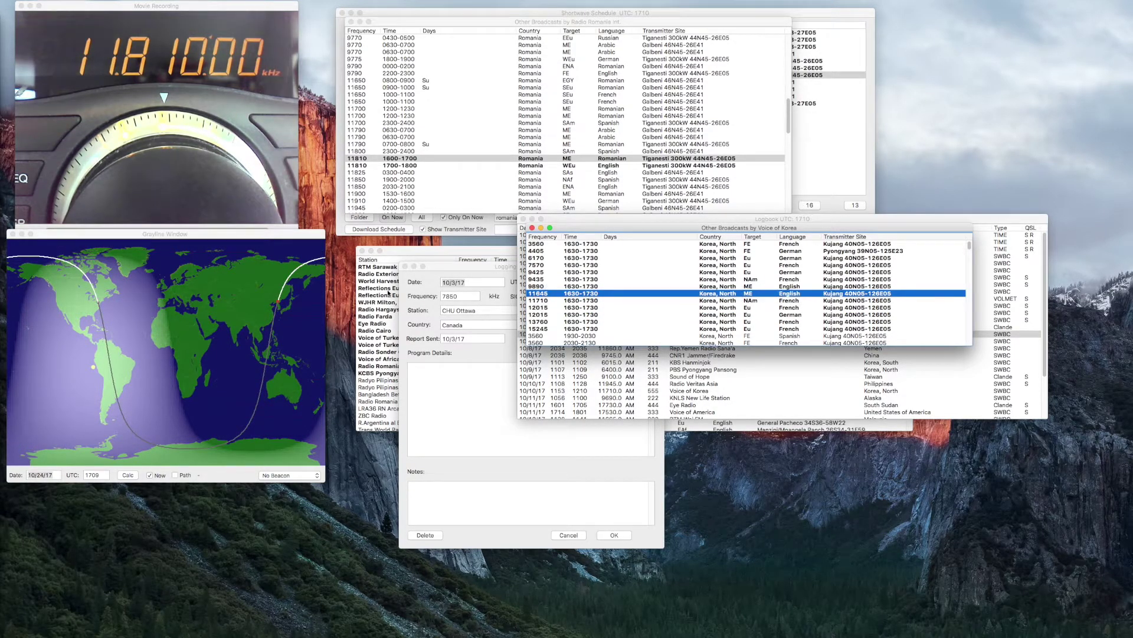
click(608, 308)
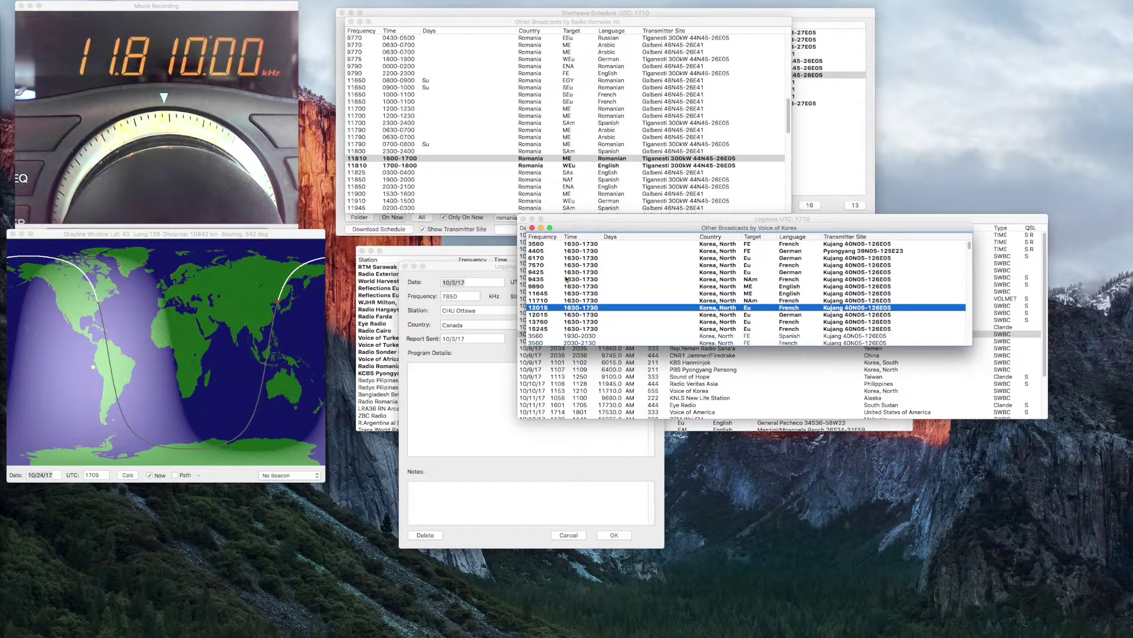
click(532, 228)
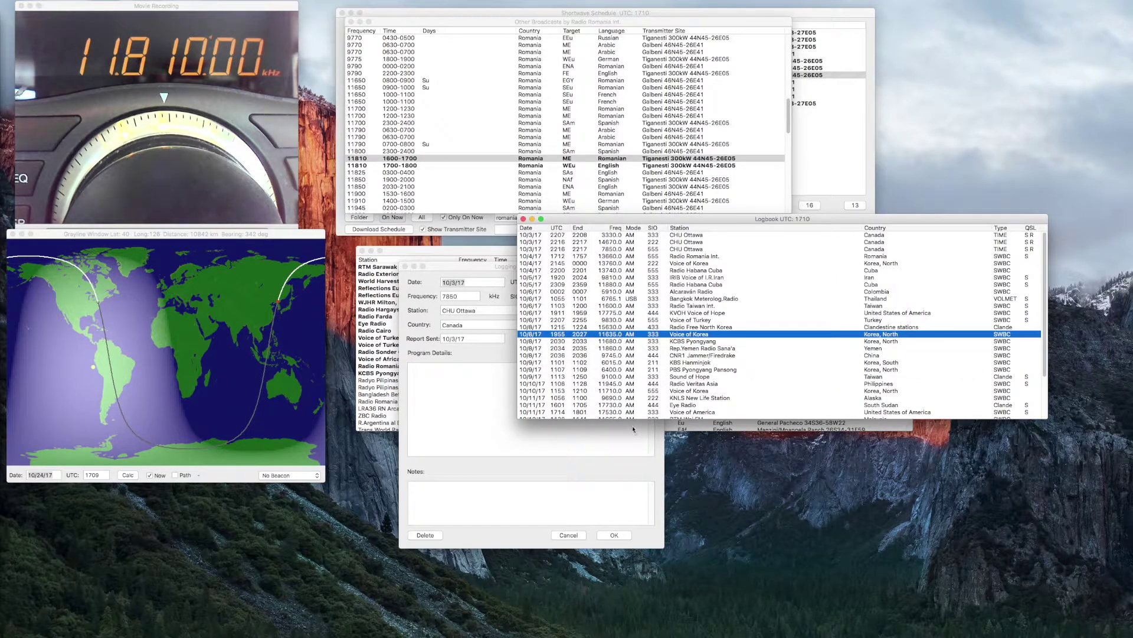